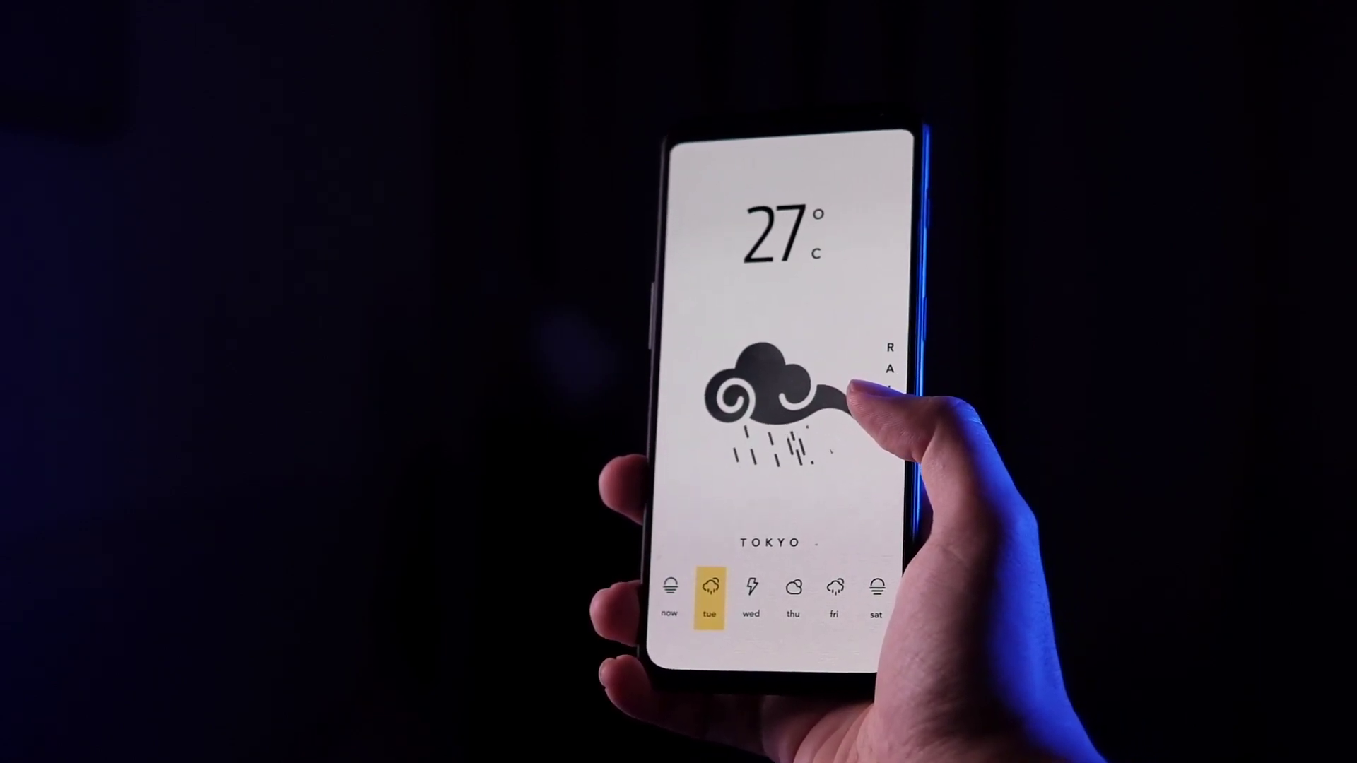
{"action": "left_click_drag", "start_coordinate": [820, 431], "coordinate": [707, 445]}
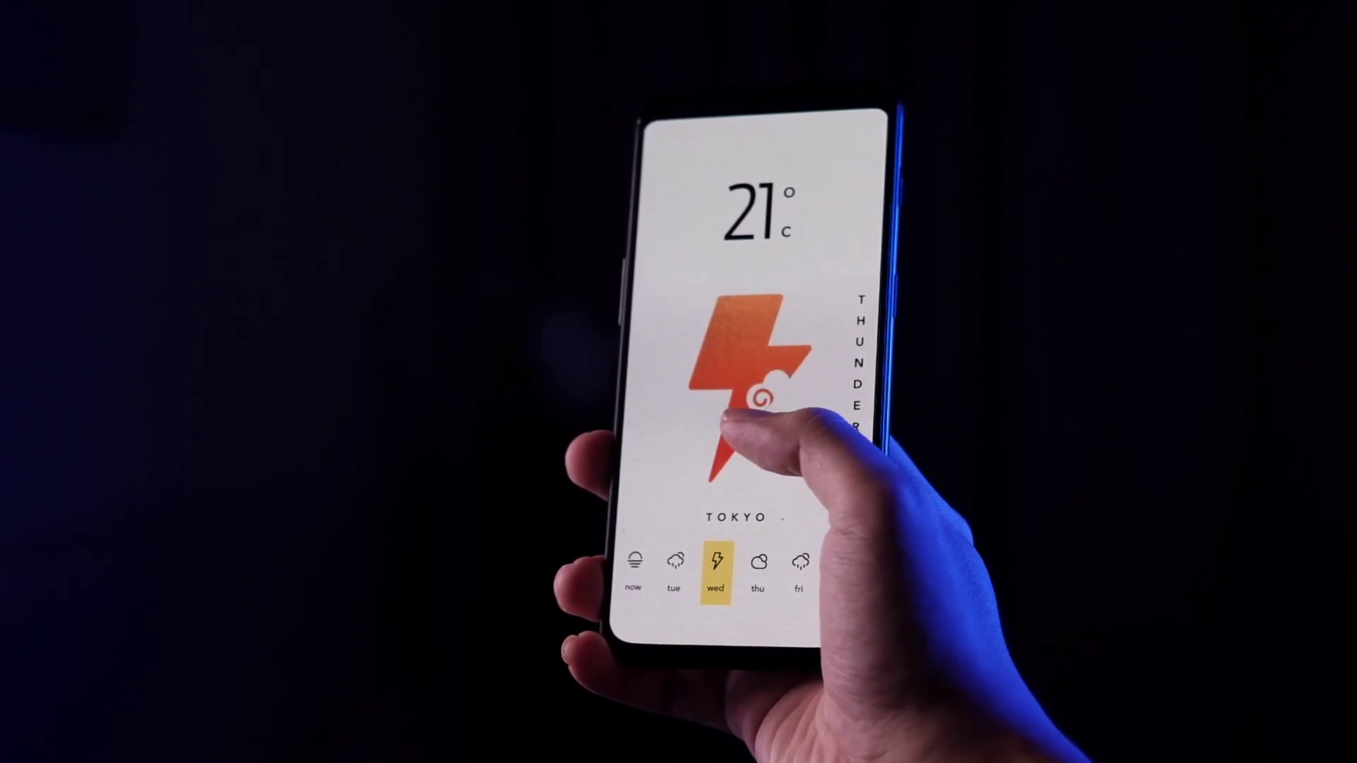
{"action": "left_click_drag", "start_coordinate": [724, 420], "coordinate": [816, 396]}
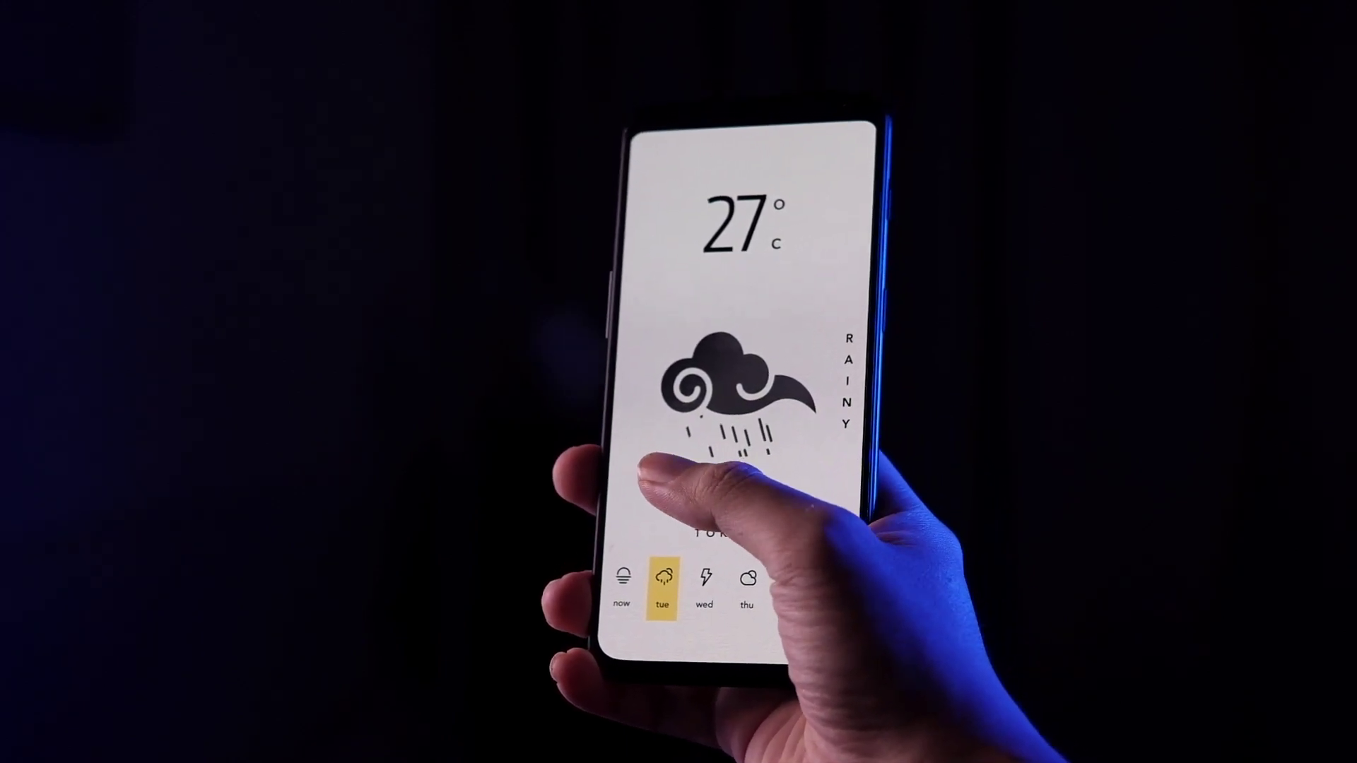
{"action": "left_click_drag", "start_coordinate": [643, 470], "coordinate": [816, 456]}
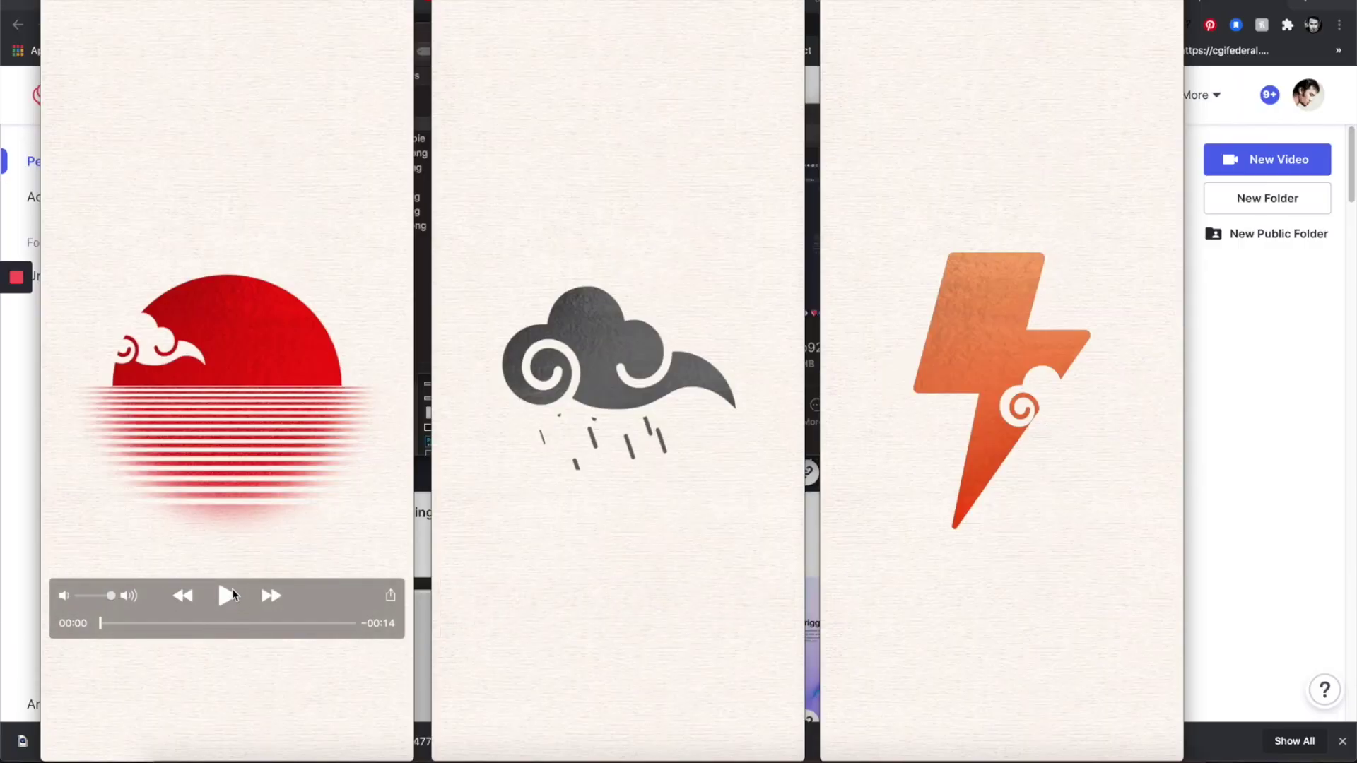
- Play the sunset, rain cloud and lightning animation videos to review the three weather screens
{"action": "left_click", "coordinate": [233, 596]}
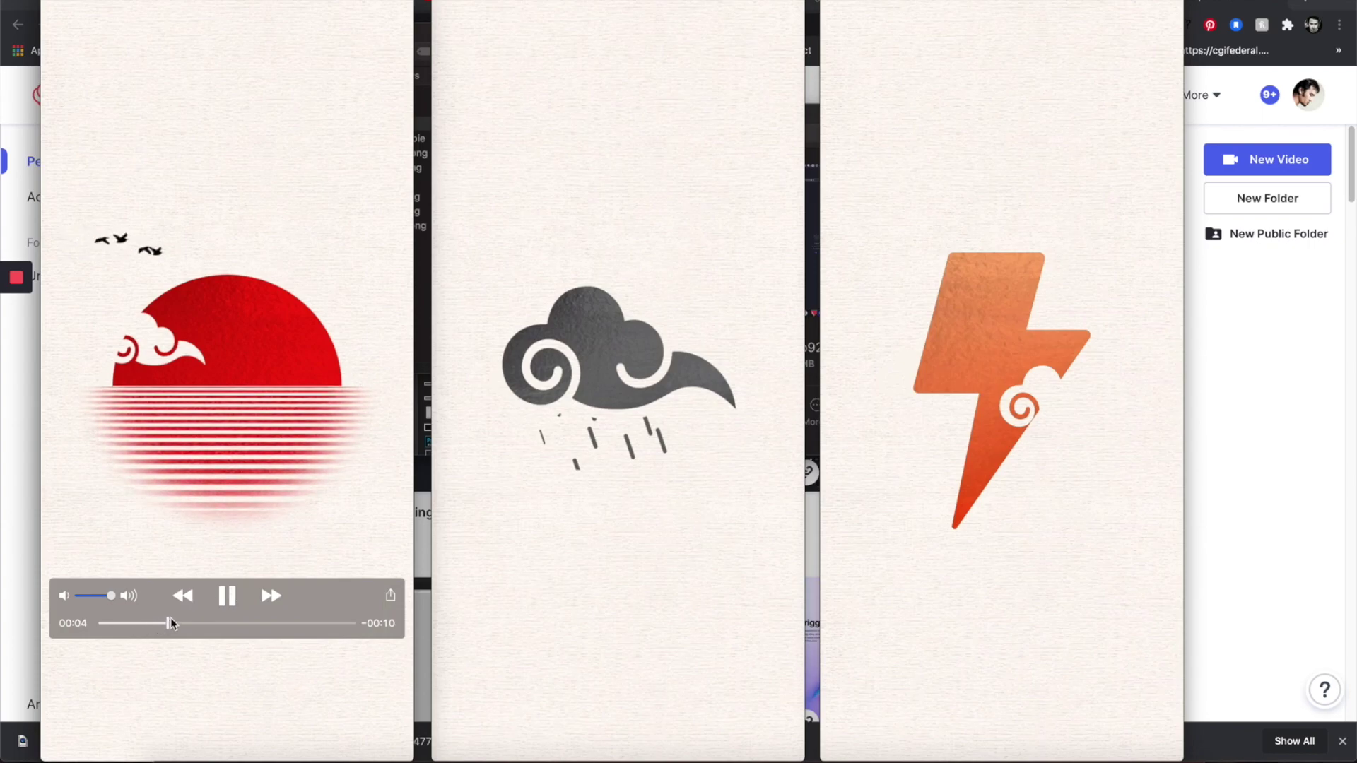
{"action": "left_click_drag", "start_coordinate": [174, 624], "coordinate": [101, 650]}
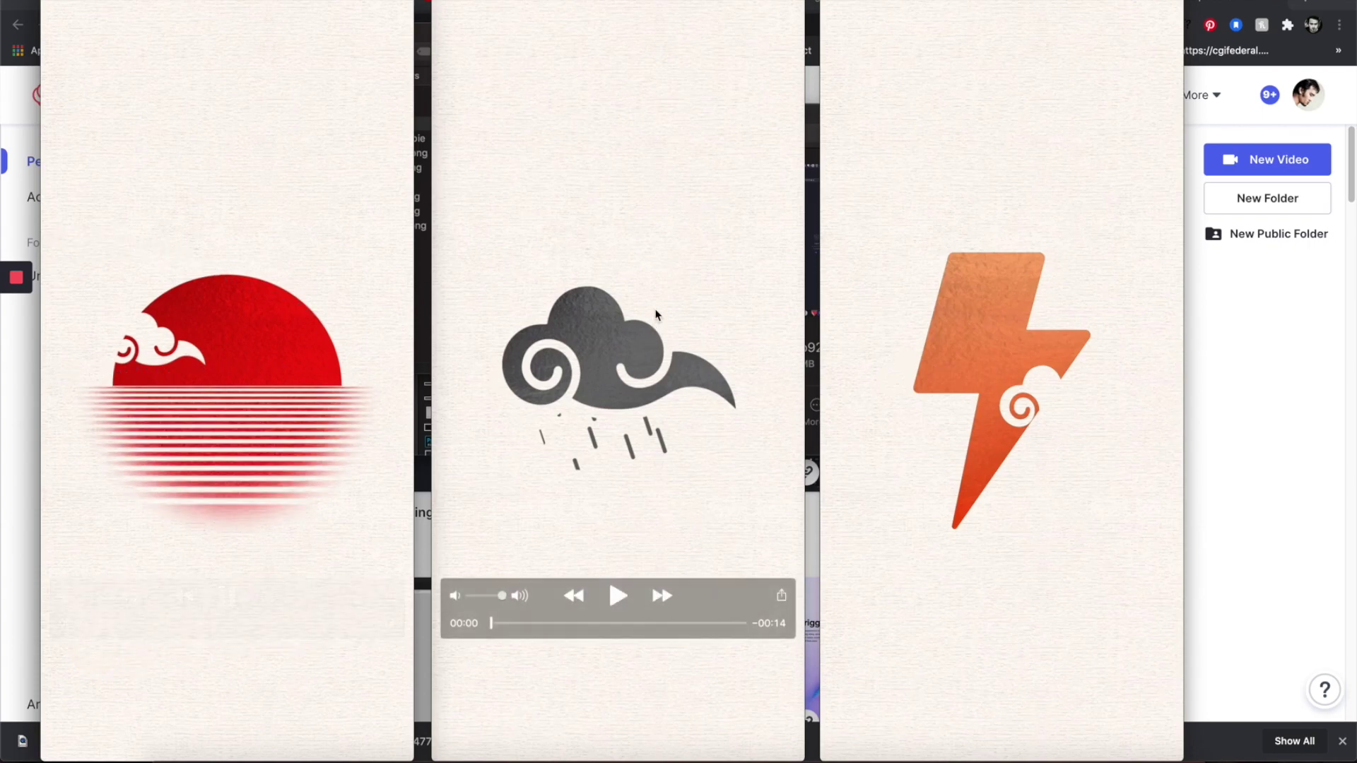
{"action": "left_click", "coordinate": [616, 597]}
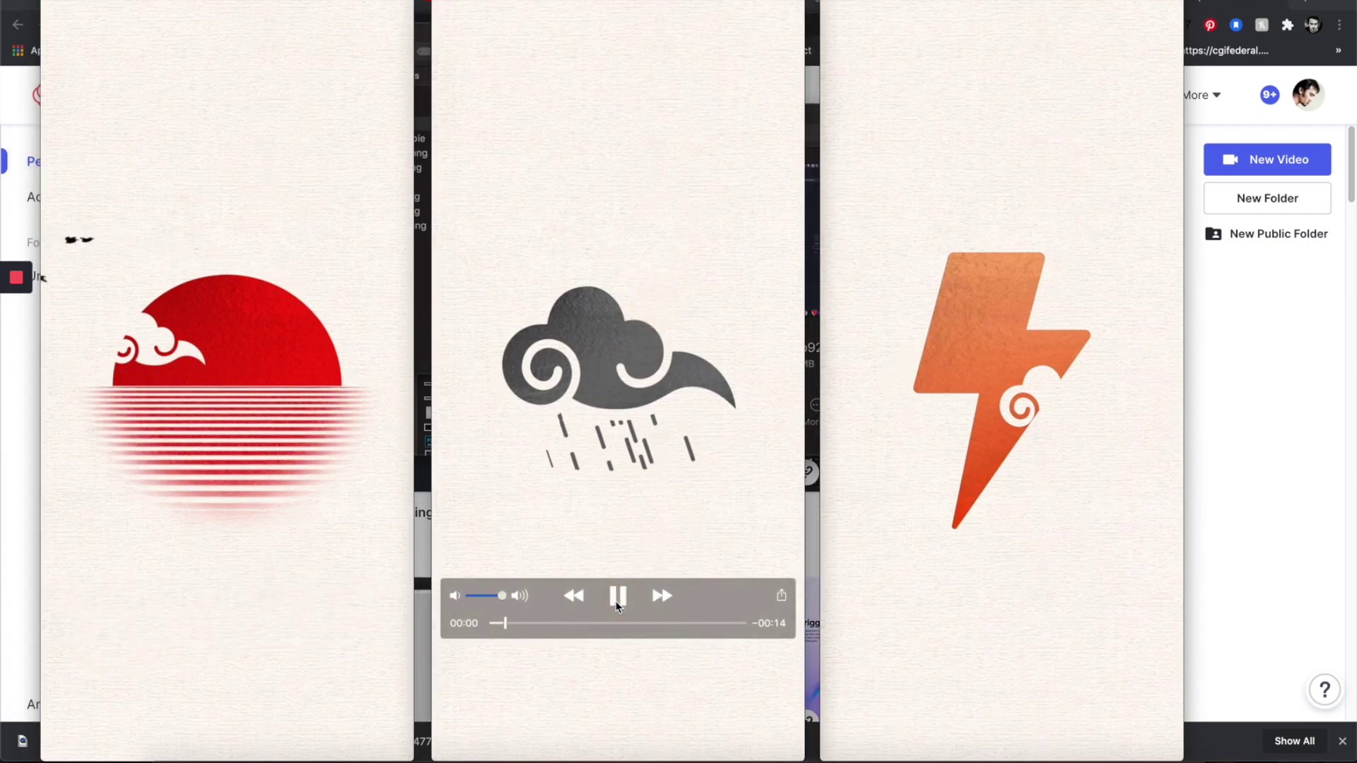
{"action": "left_click", "coordinate": [1056, 355]}
{"action": "left_click", "coordinate": [1002, 595]}
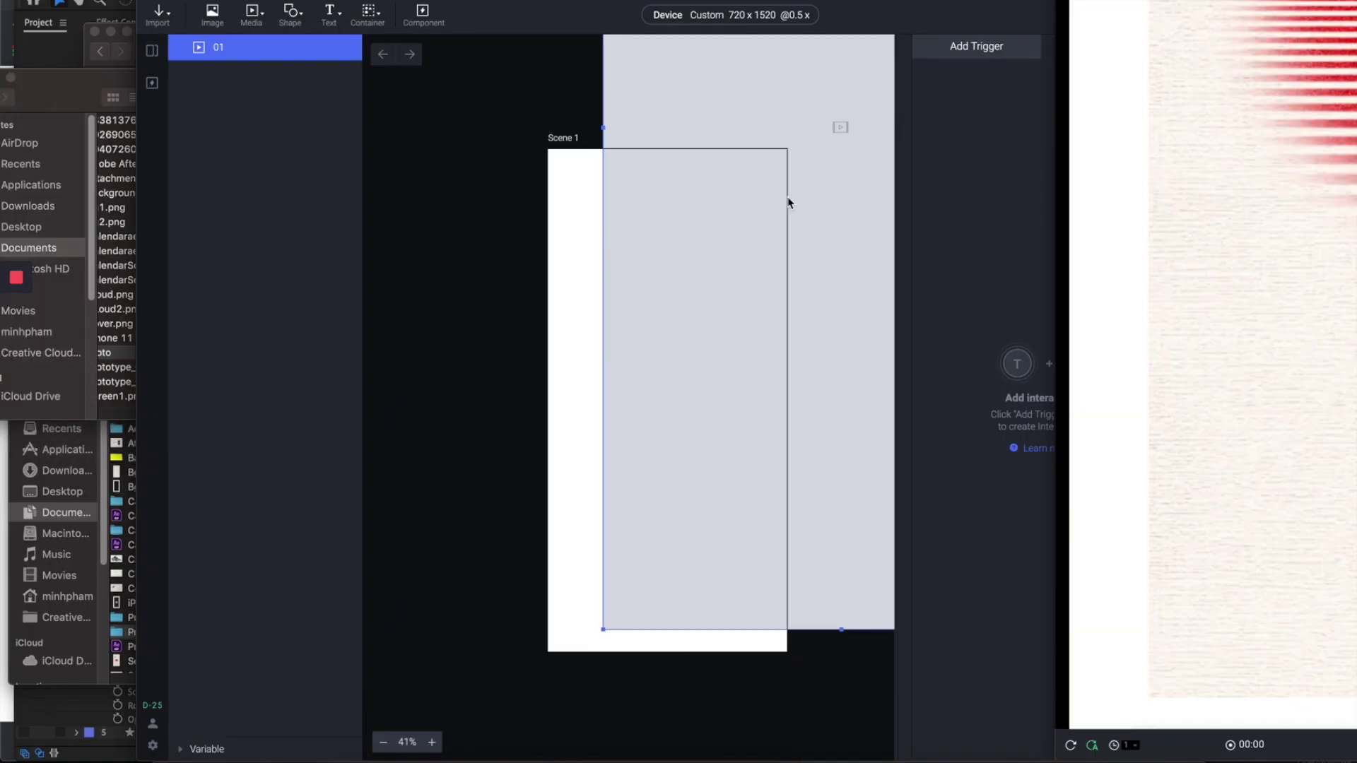
- Add the 01.mp4 video to Scene 1 and fit it to the full 720 x 1520 screen at position 0, 0
{"action": "left_click", "coordinate": [715, 466]}
{"action": "scroll", "coordinate": [735, 316], "scroll_direction": "down", "scroll_amount": 3}
{"action": "left_click_drag", "start_coordinate": [800, 200], "coordinate": [810, 348]}
{"action": "left_click_drag", "start_coordinate": [749, 382], "coordinate": [730, 361]}
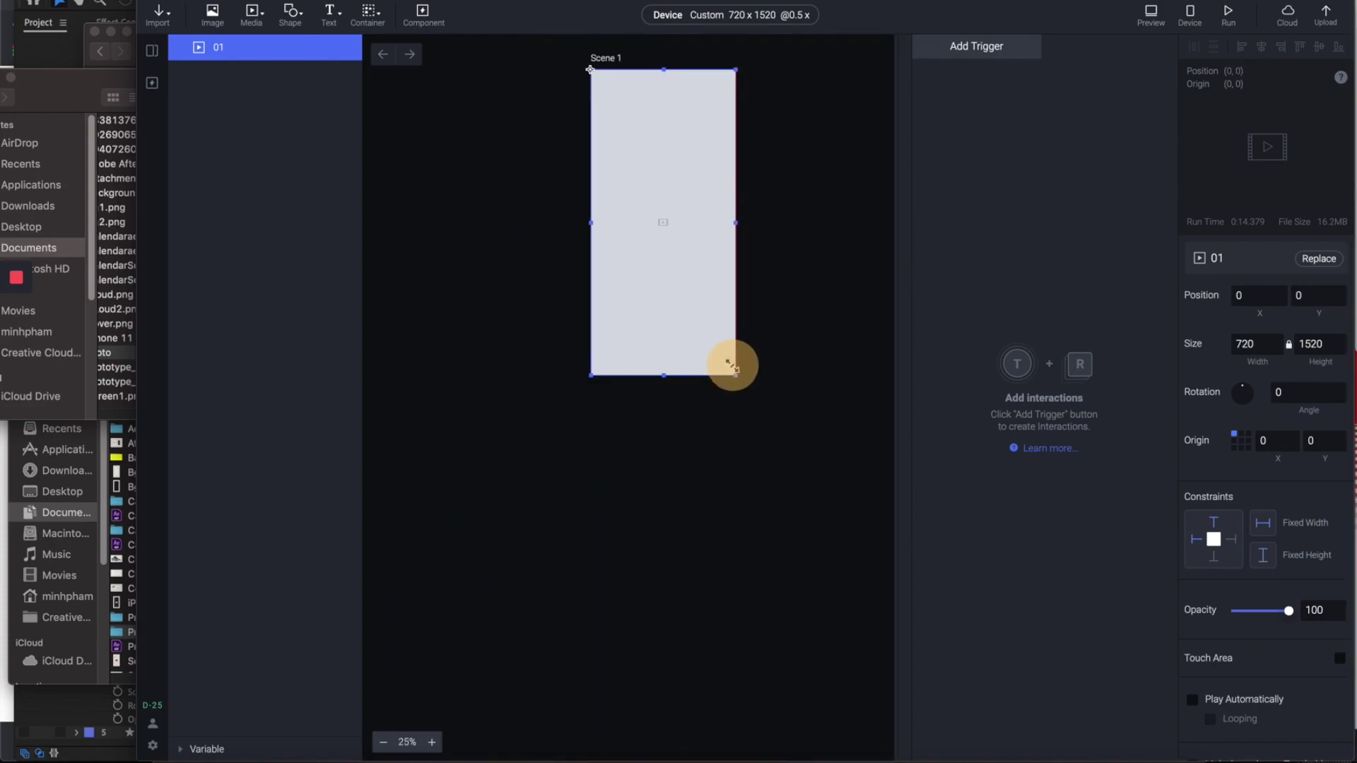
{"action": "left_click", "coordinate": [807, 326]}
{"action": "scroll", "coordinate": [807, 327], "scroll_direction": "up", "scroll_amount": 2}
{"action": "scroll", "coordinate": [758, 258], "scroll_direction": "up", "scroll_amount": 3}
- Enable automatic playback for the 01 video layer
{"action": "left_click", "coordinate": [651, 249]}
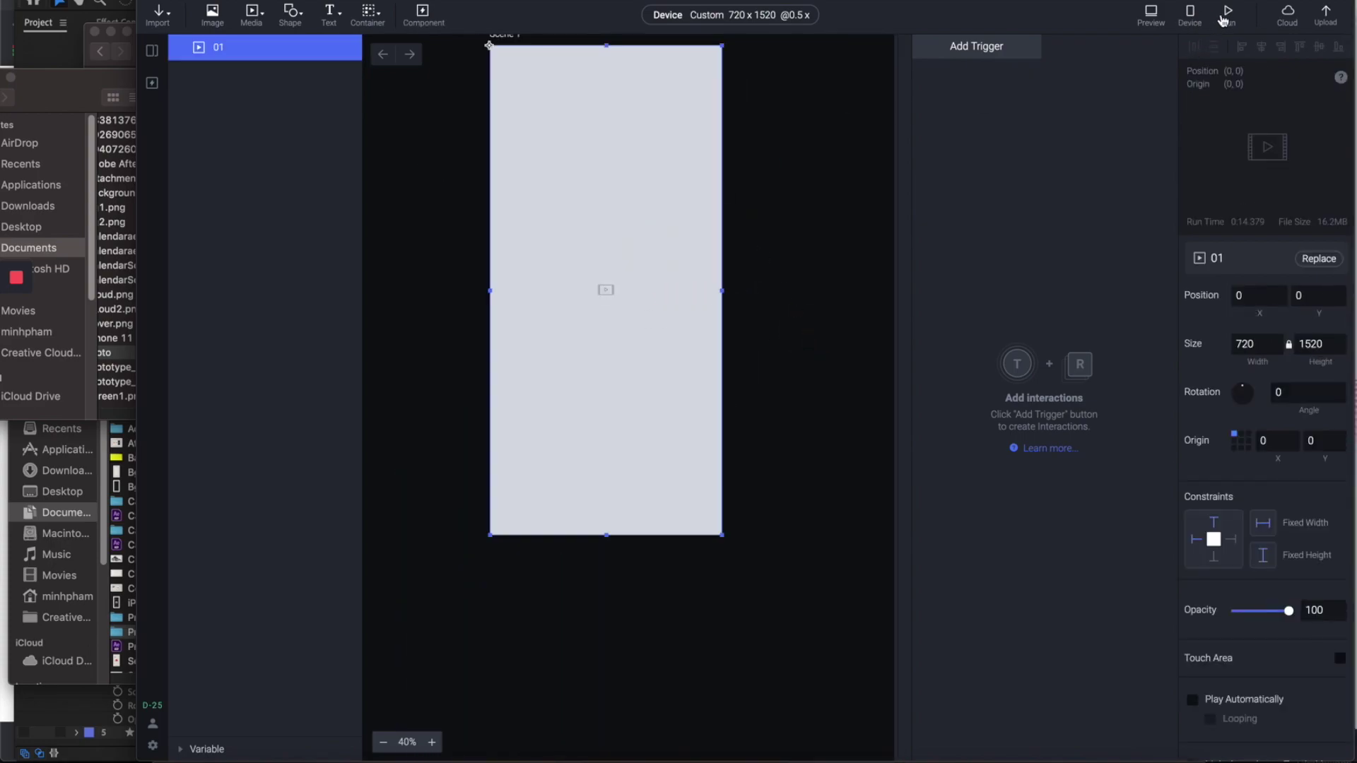
{"action": "left_click", "coordinate": [609, 218]}
{"action": "left_click", "coordinate": [1194, 700]}
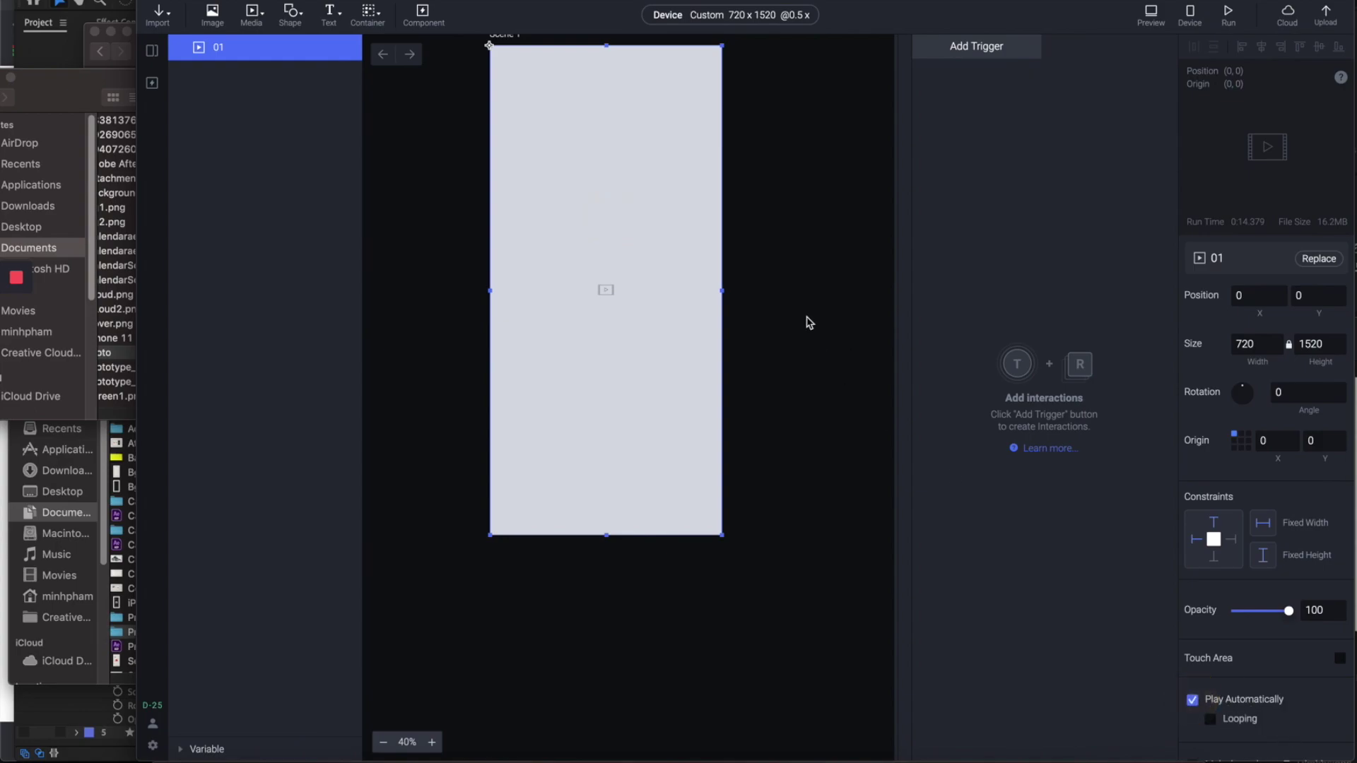
{"action": "left_click", "coordinate": [806, 315]}
- Add a standard container to the scene and name it Page1
{"action": "left_click", "coordinate": [372, 13]}
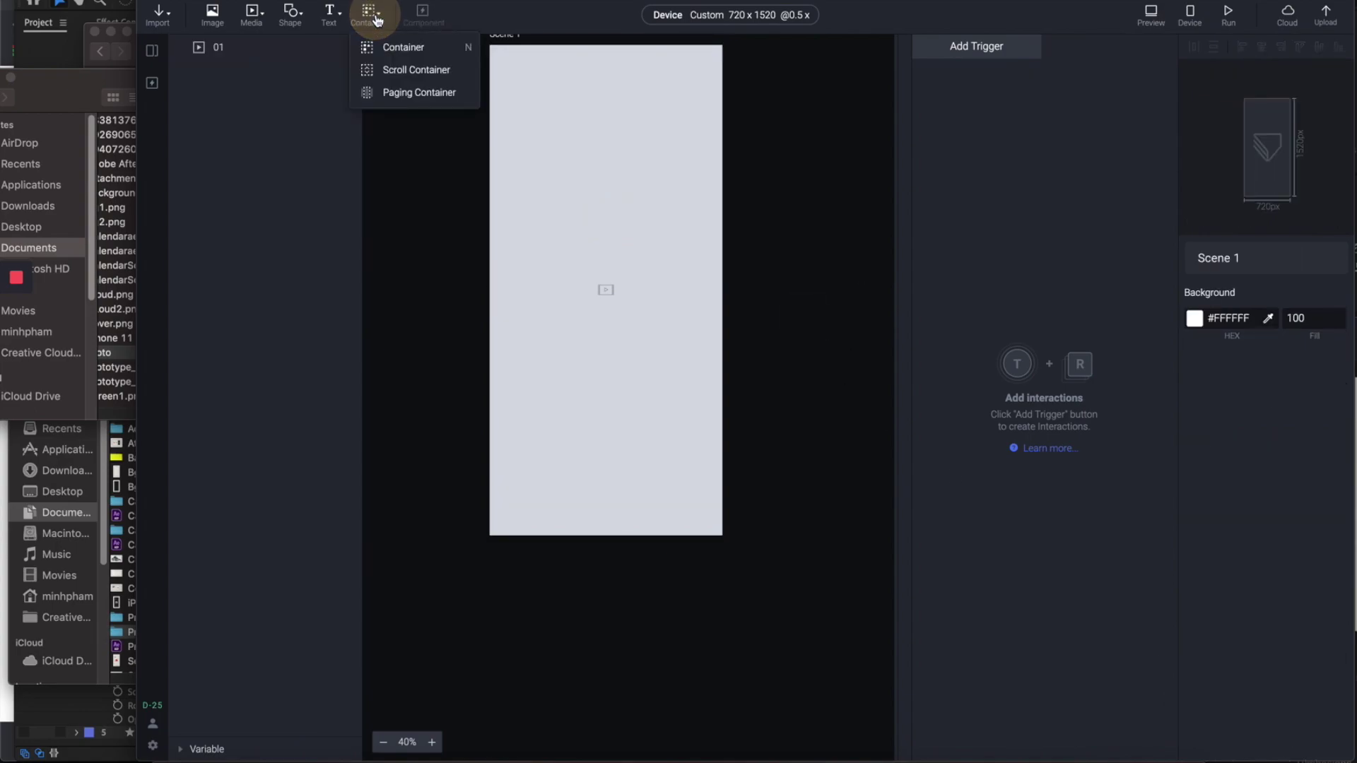
{"action": "left_click", "coordinate": [403, 48]}
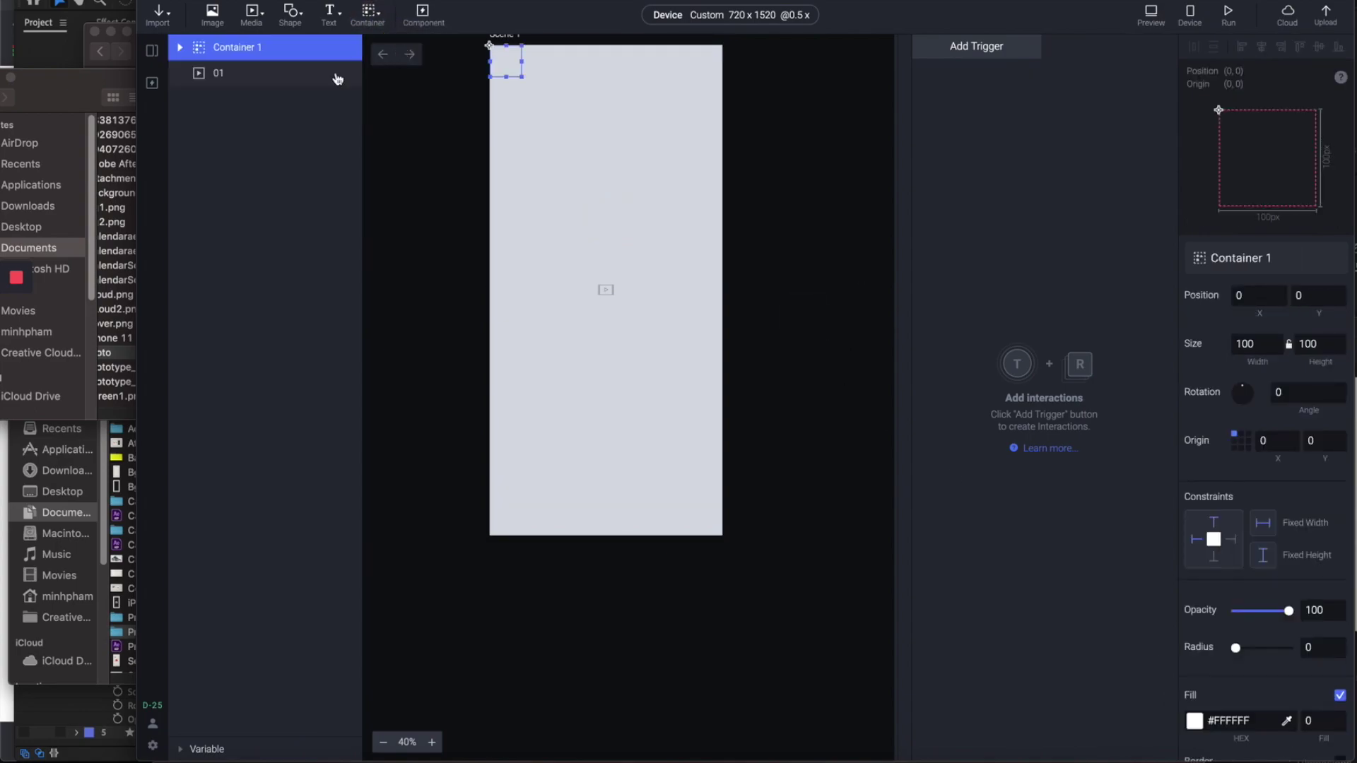
{"action": "double_click", "coordinate": [233, 49]}
{"action": "type", "text": "P"}
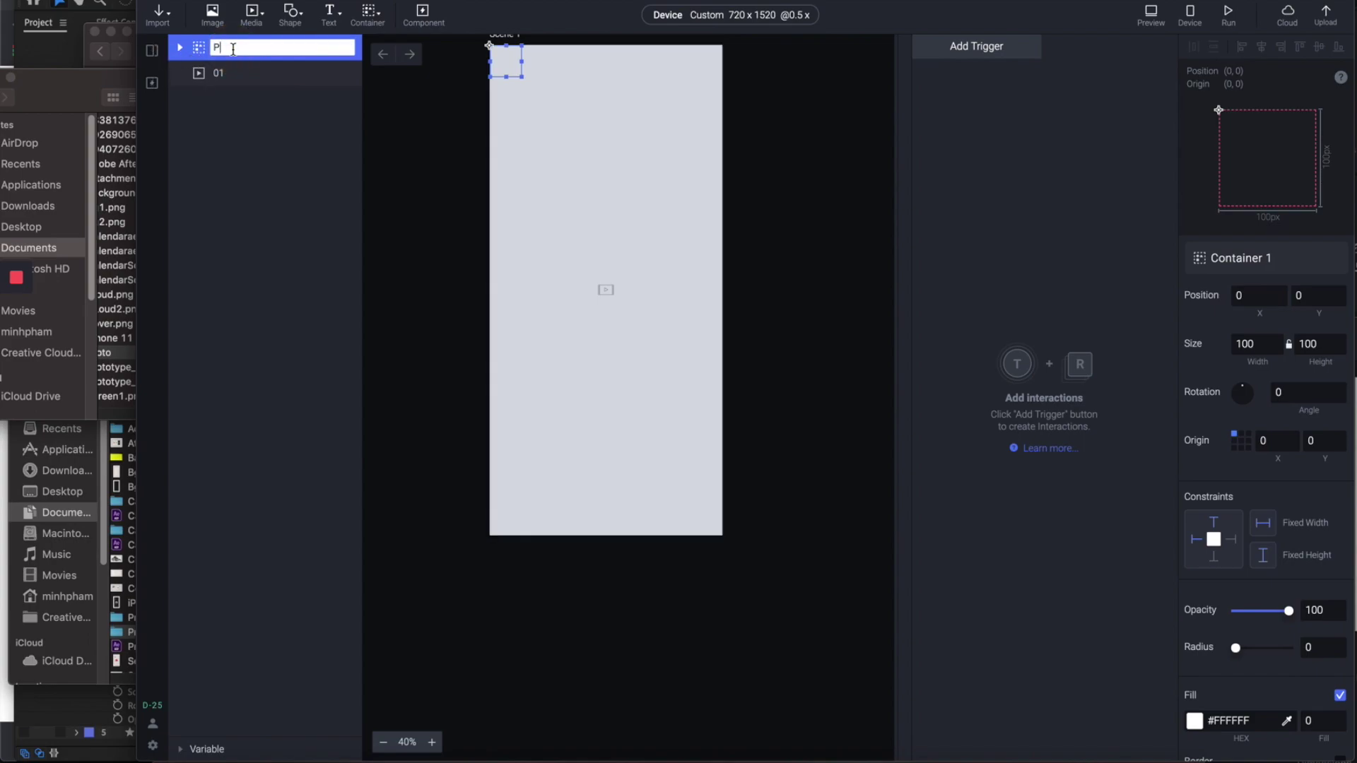
{"action": "type", "text": "age1"}
{"action": "key", "text": "Return"}
- Nest the 01 video layer inside the Page1 container and collapse the container in the layer list
{"action": "left_click", "coordinate": [226, 64]}
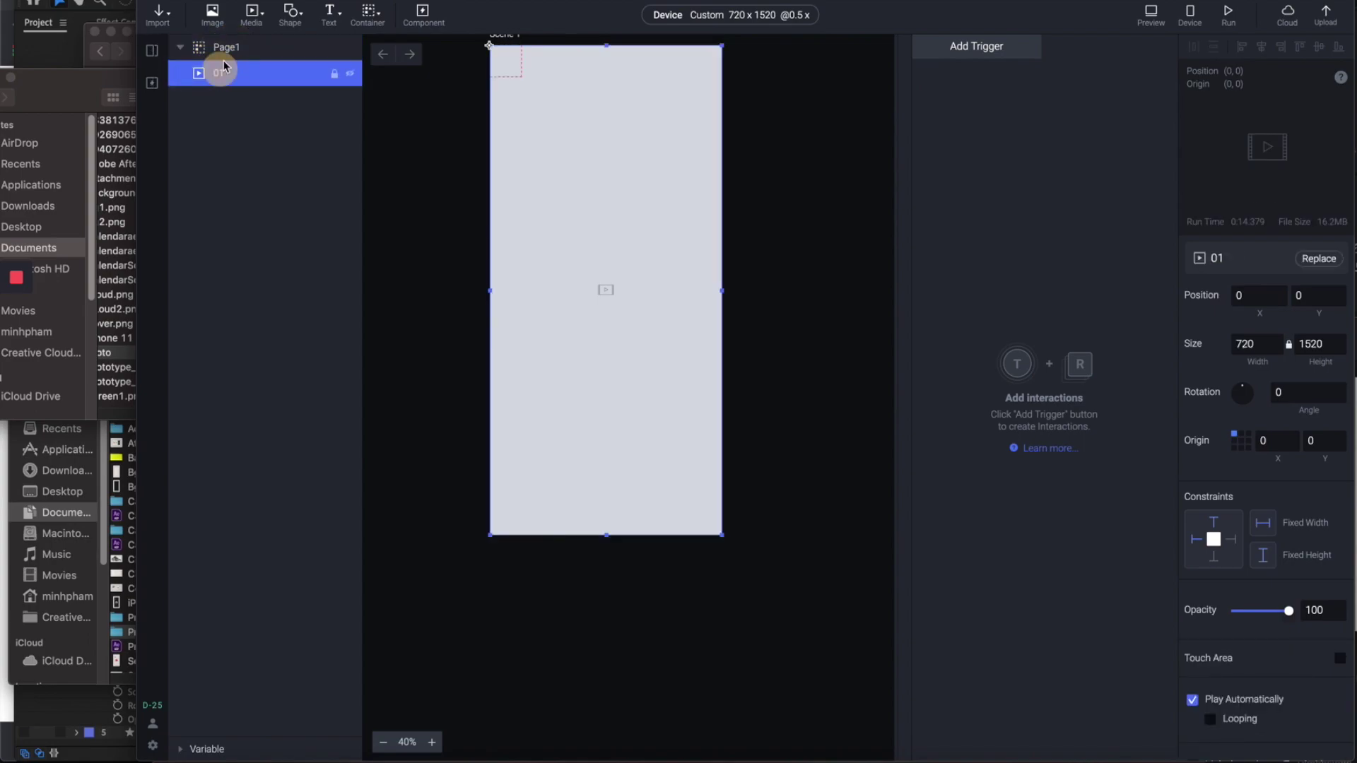
{"action": "left_click_drag", "start_coordinate": [223, 65], "coordinate": [229, 52]}
{"action": "left_click", "coordinate": [242, 127]}
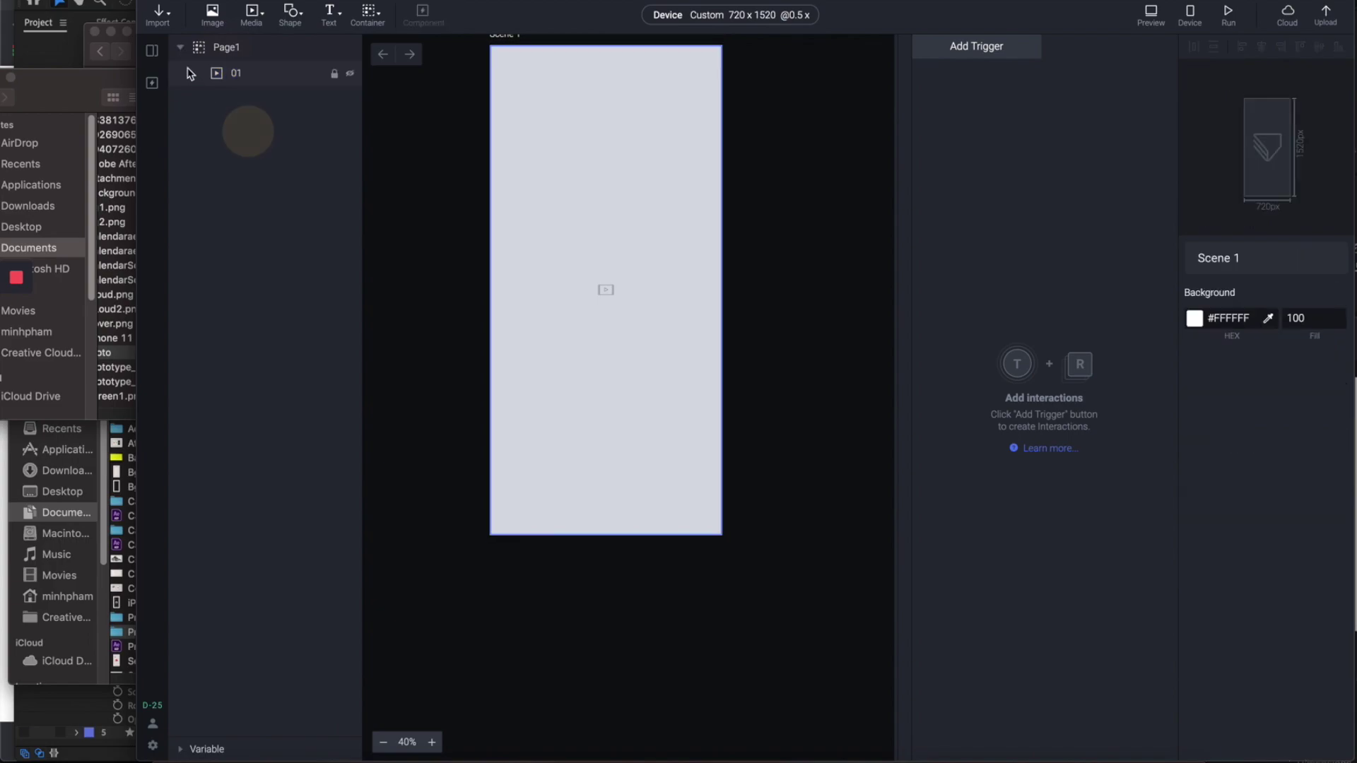
{"action": "left_click", "coordinate": [244, 47]}
{"action": "left_click", "coordinate": [236, 97]}
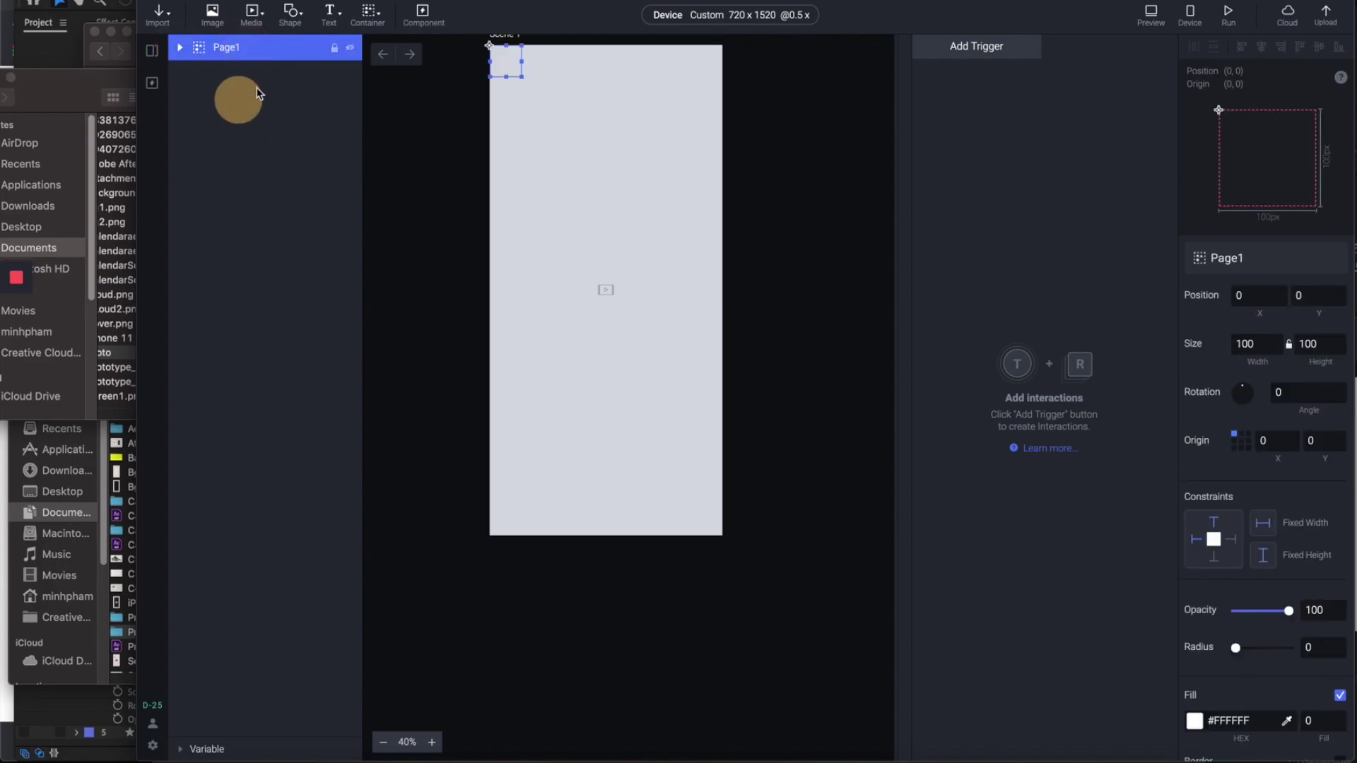
- Add a scroll container to the scene and name it "Scroll page"
{"action": "left_click", "coordinate": [382, 21]}
{"action": "left_click", "coordinate": [403, 53]}
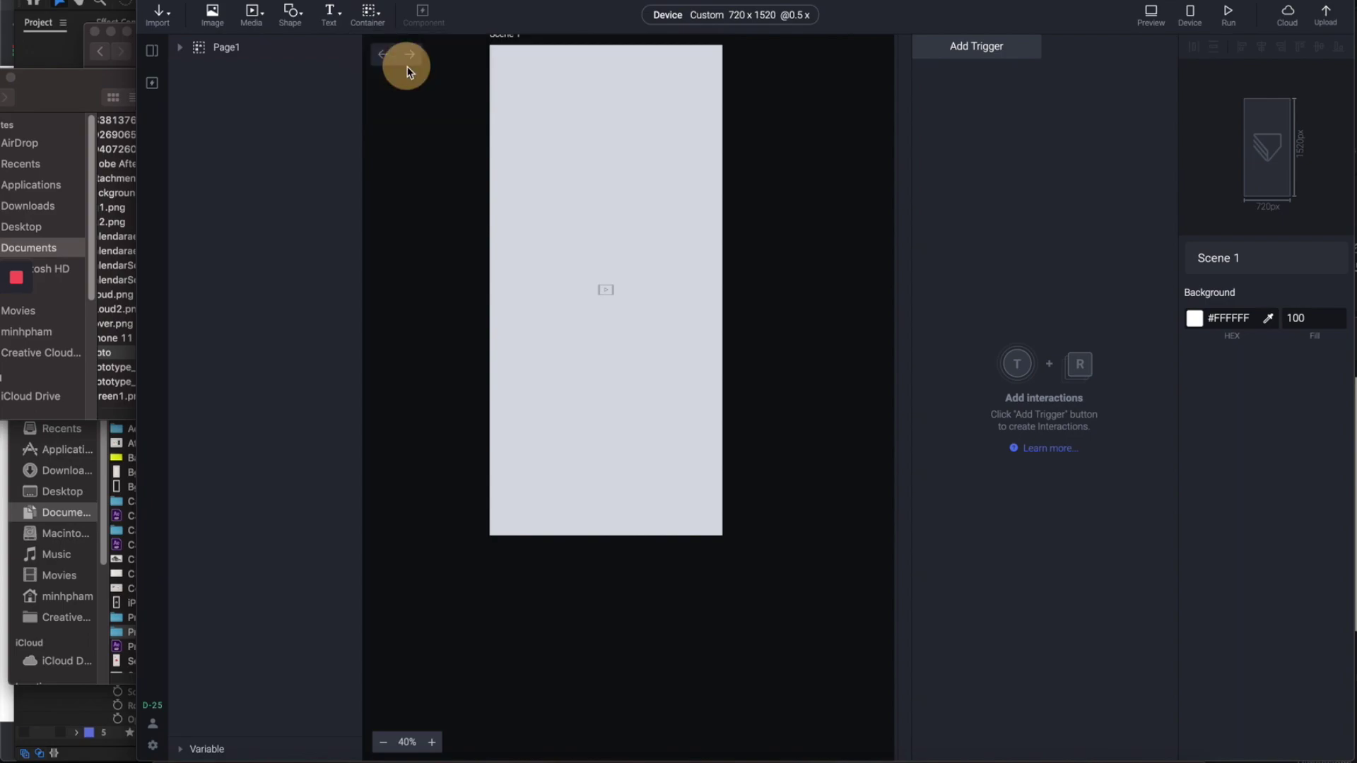
{"action": "left_click", "coordinate": [239, 44]}
{"action": "left_click", "coordinate": [239, 44]}
{"action": "type", "text": "Scroll pag"}
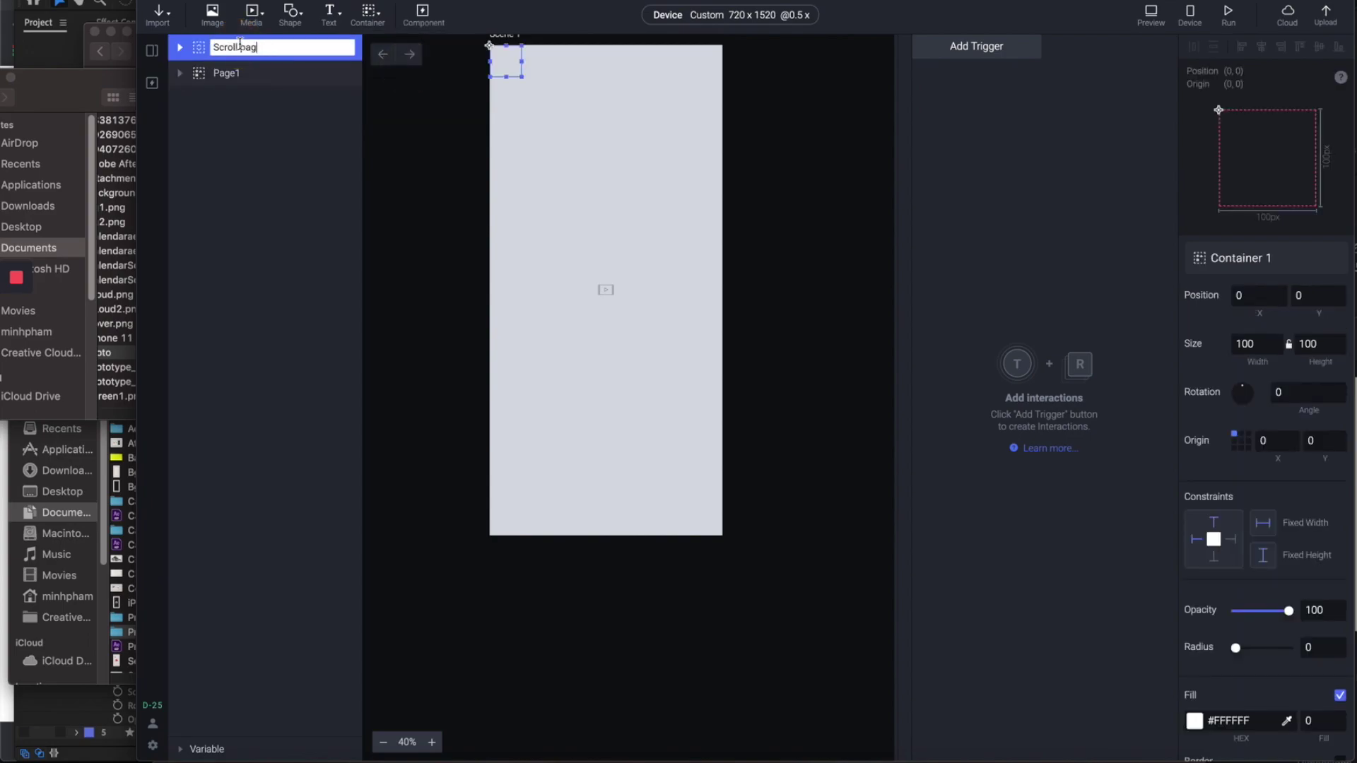
{"action": "type", "text": "e"}
{"action": "left_click", "coordinate": [238, 97]}
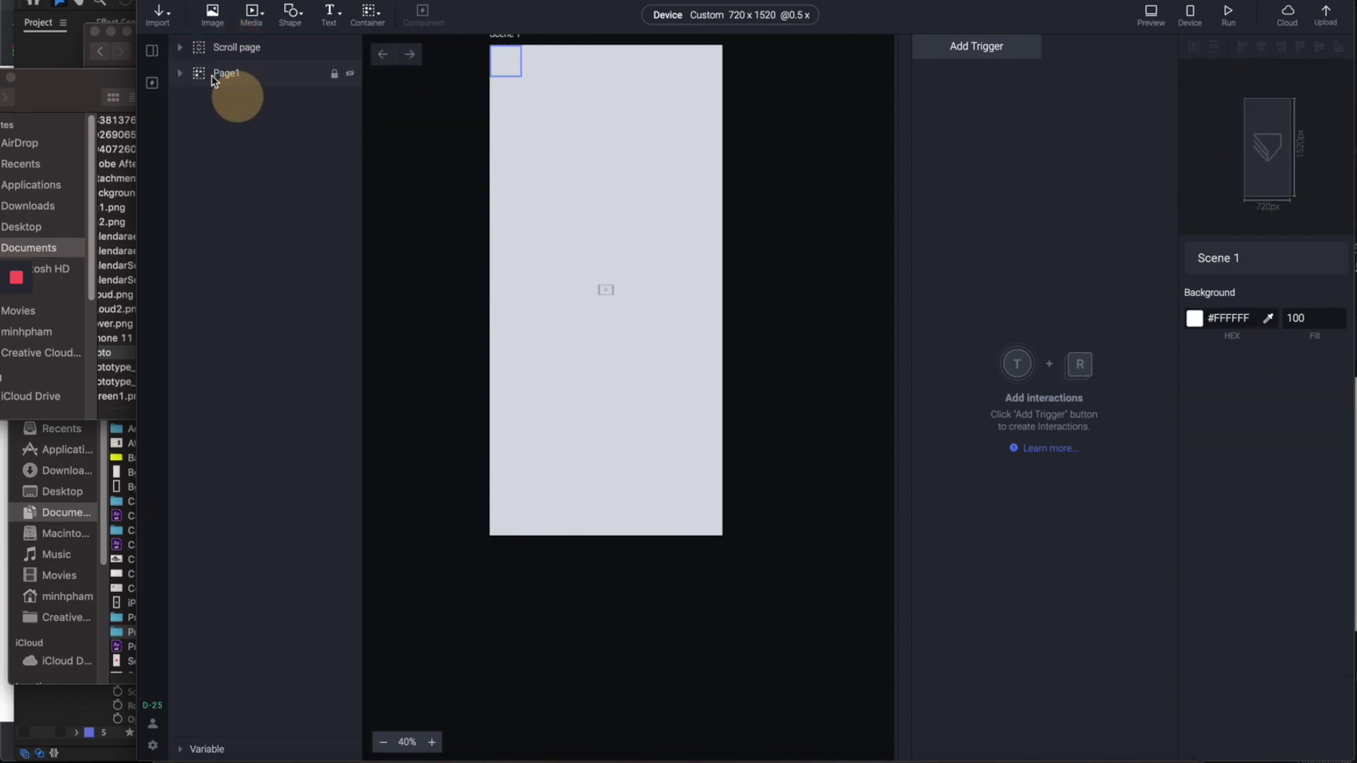
- Nest the Page1 container inside the Scroll page container
{"action": "left_click", "coordinate": [230, 78]}
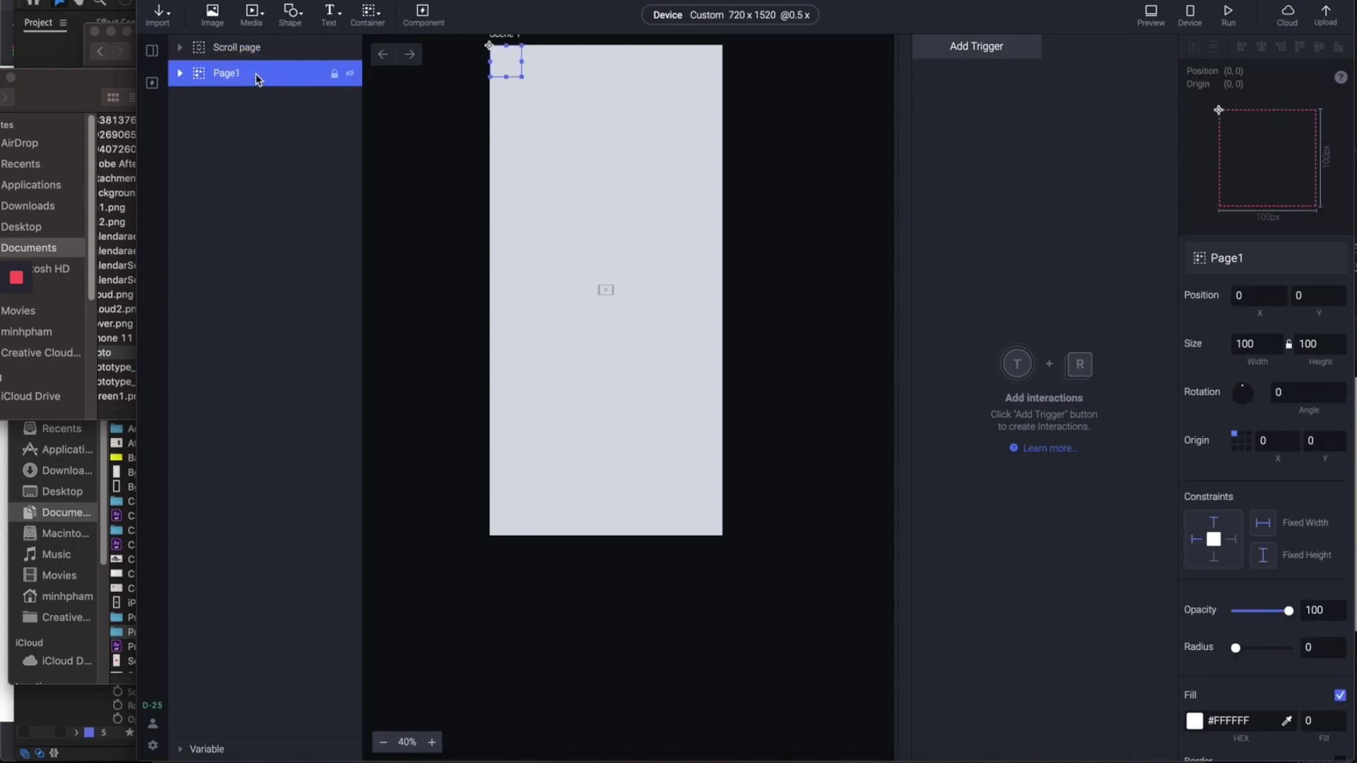
{"action": "left_click_drag", "start_coordinate": [257, 48], "coordinate": [257, 48]}
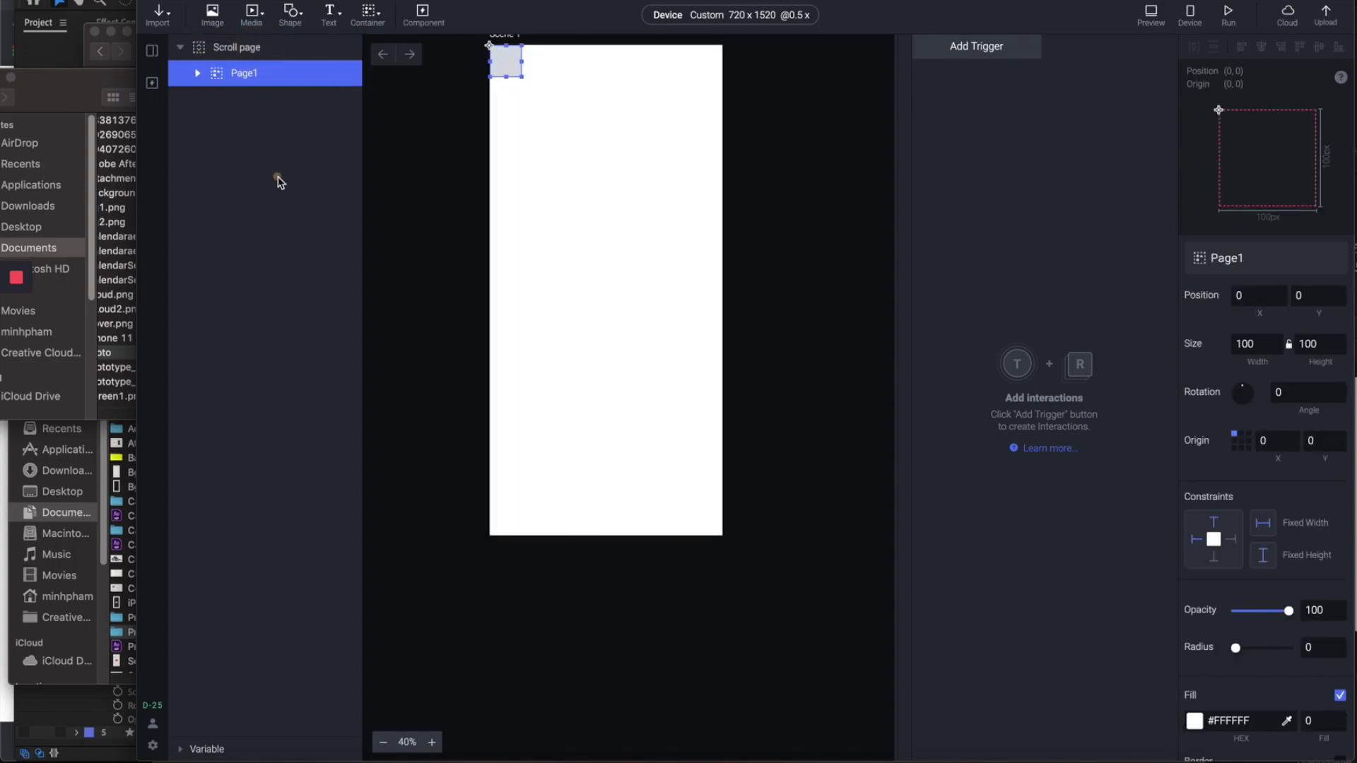
{"action": "left_click", "coordinate": [277, 182]}
{"action": "left_click", "coordinate": [182, 48]}
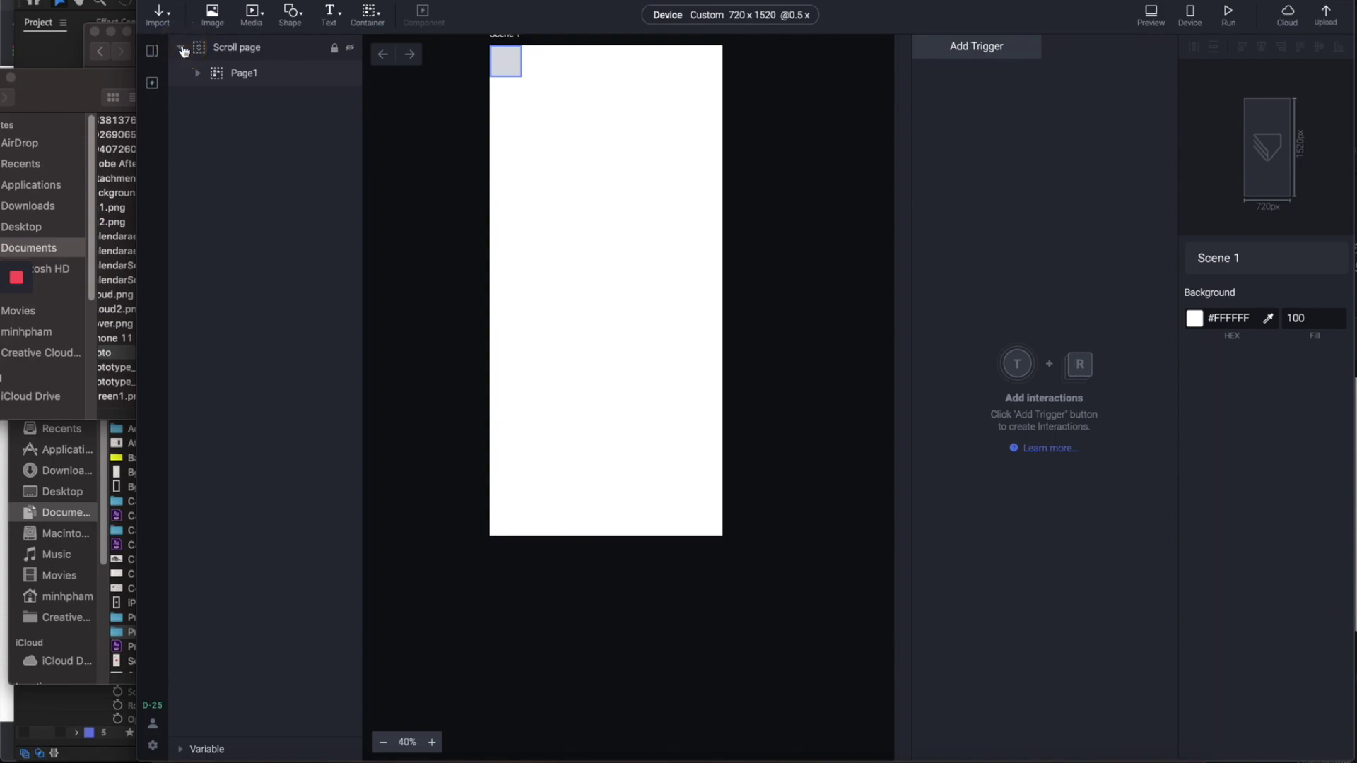
{"action": "left_click", "coordinate": [278, 172]}
- Resize the Scroll page container to cover the full screen, 720 x 1520
{"action": "left_click", "coordinate": [513, 58]}
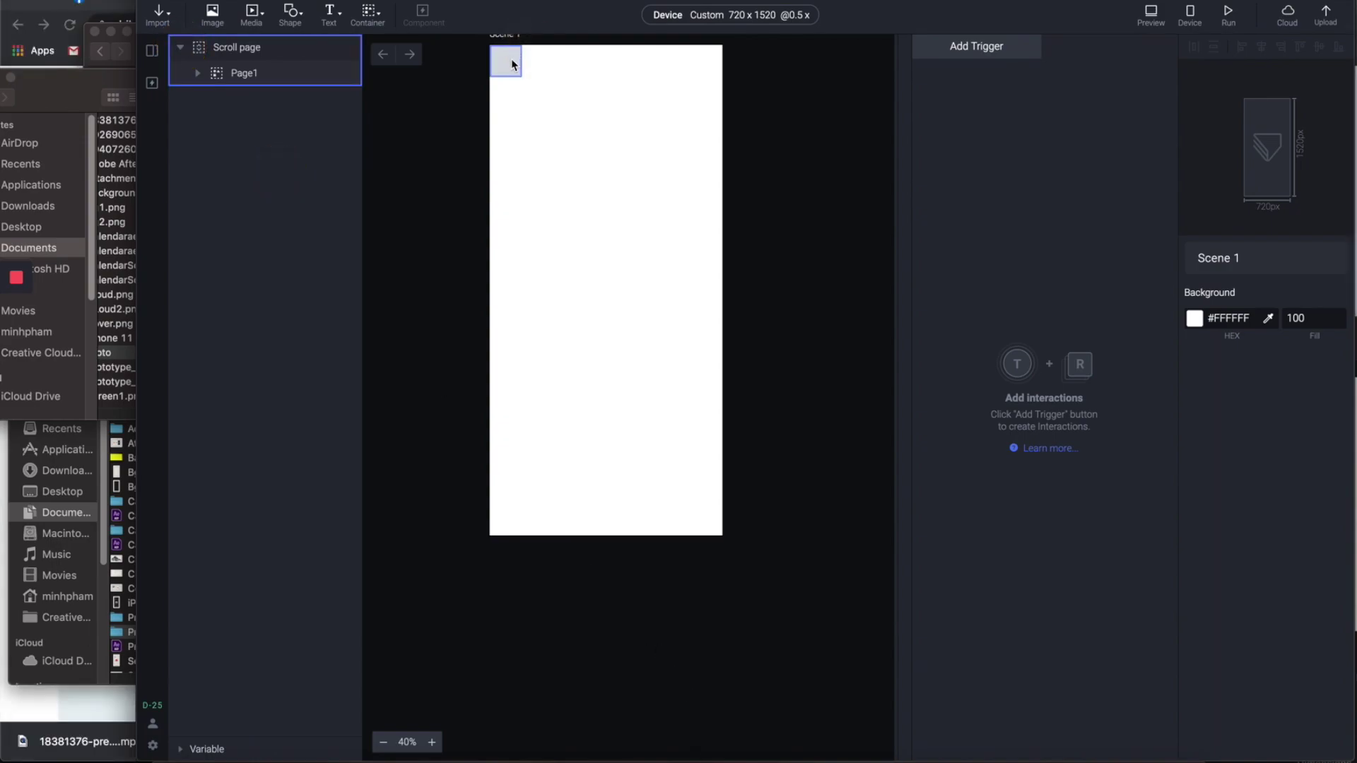
{"action": "left_click_drag", "start_coordinate": [522, 76], "coordinate": [728, 545]}
{"action": "left_click", "coordinate": [814, 414]}
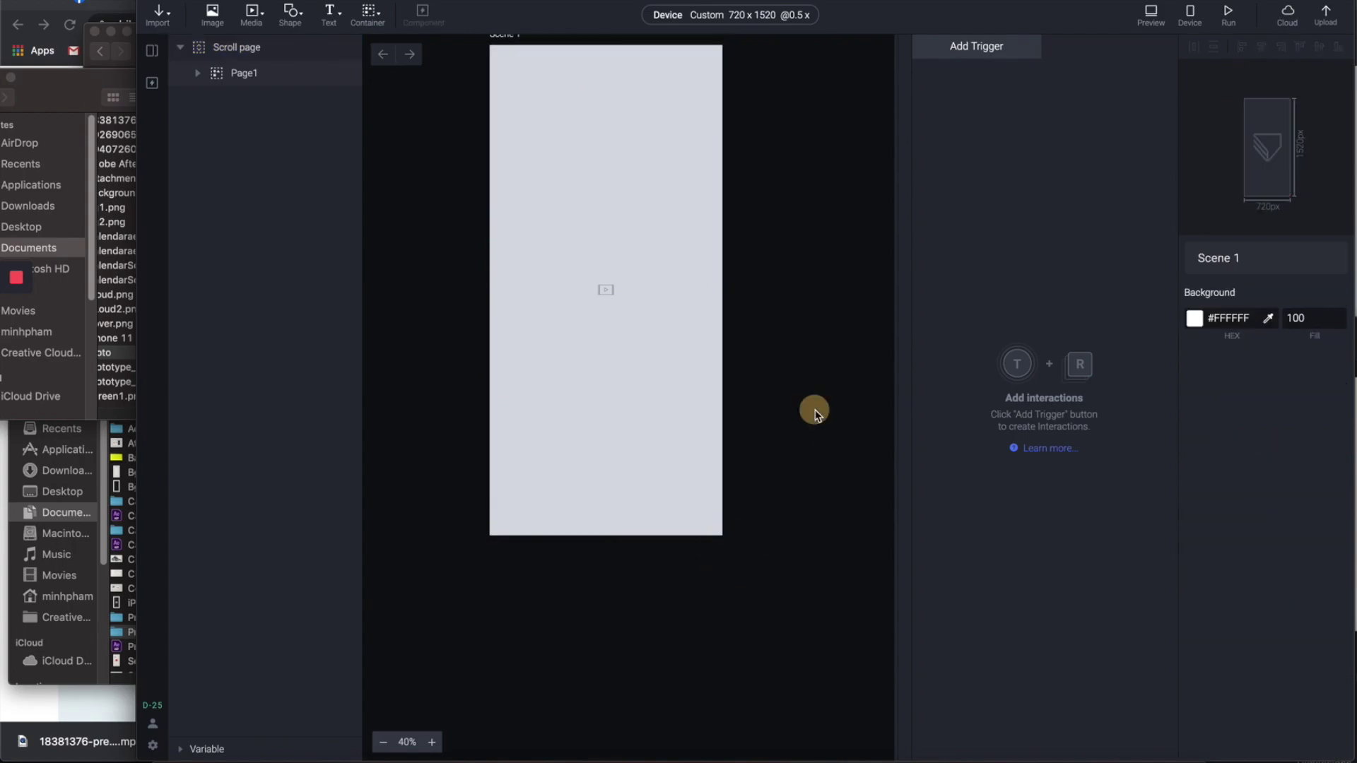
- Enlarge the Page1 container to cover the screen, about 730 x 1520
{"action": "left_click", "coordinate": [609, 256]}
{"action": "left_click", "coordinate": [196, 75]}
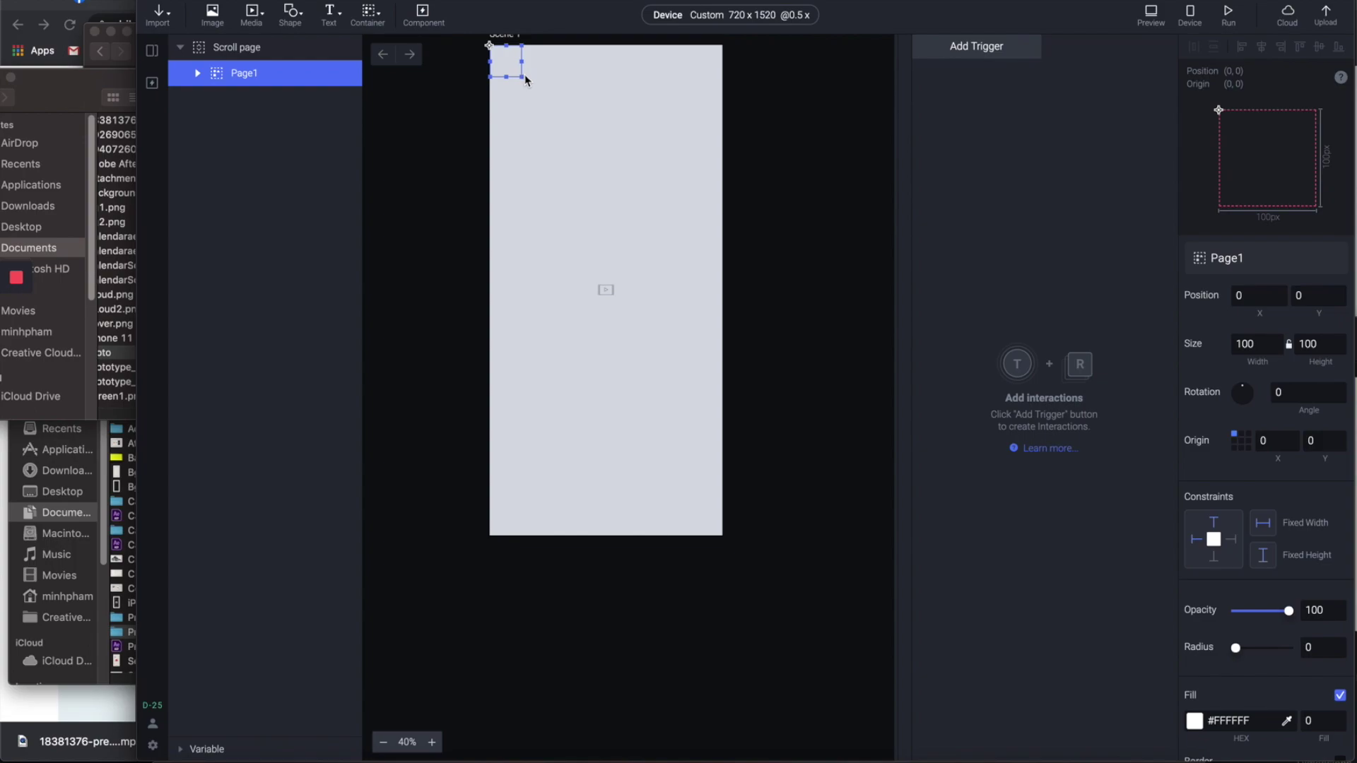
{"action": "left_click_drag", "start_coordinate": [520, 78], "coordinate": [721, 537]}
{"action": "left_click", "coordinate": [802, 325]}
{"action": "left_click", "coordinate": [736, 236]}
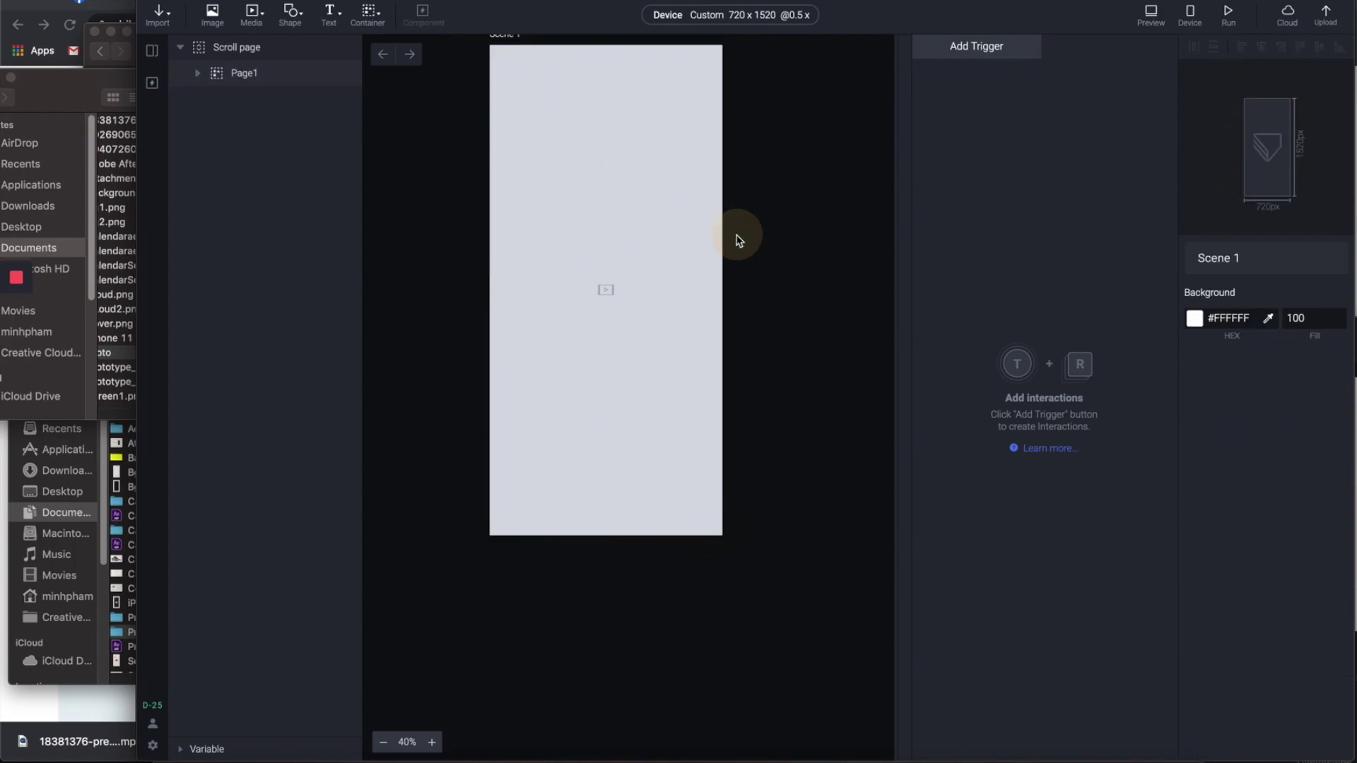
- Switch the Scroll page container from scrolling to horizontal paging, with pages measured by Container
{"action": "left_click", "coordinate": [268, 48]}
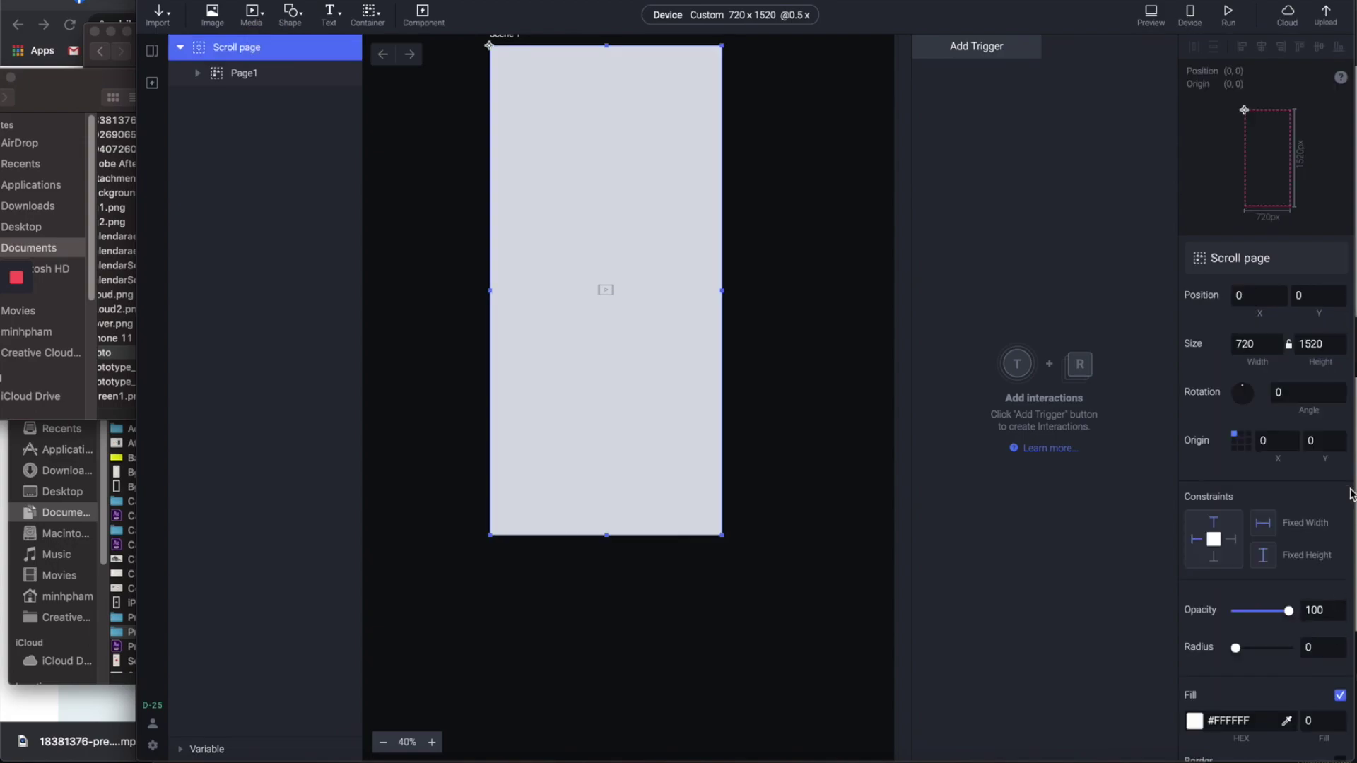
{"action": "scroll", "coordinate": [1319, 510], "scroll_direction": "down", "scroll_amount": 5}
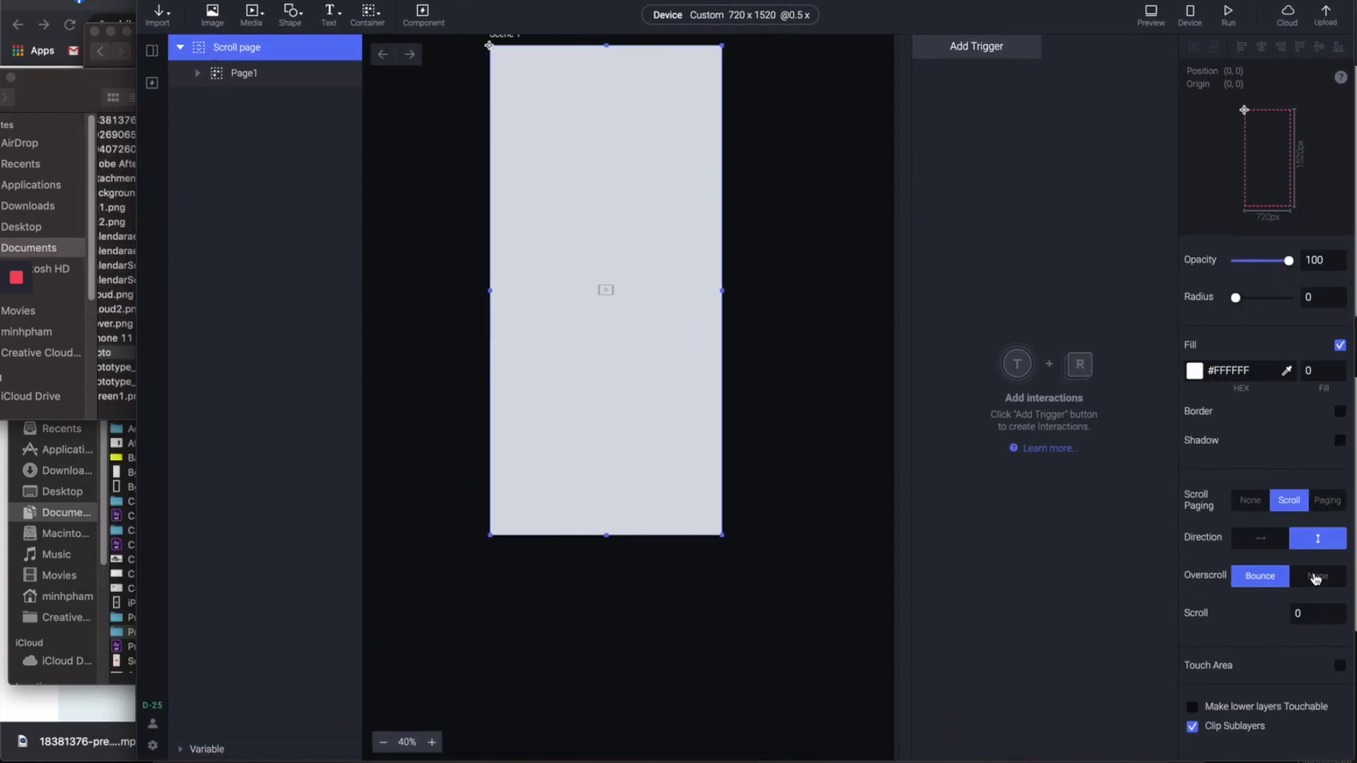
{"action": "left_click", "coordinate": [1324, 501]}
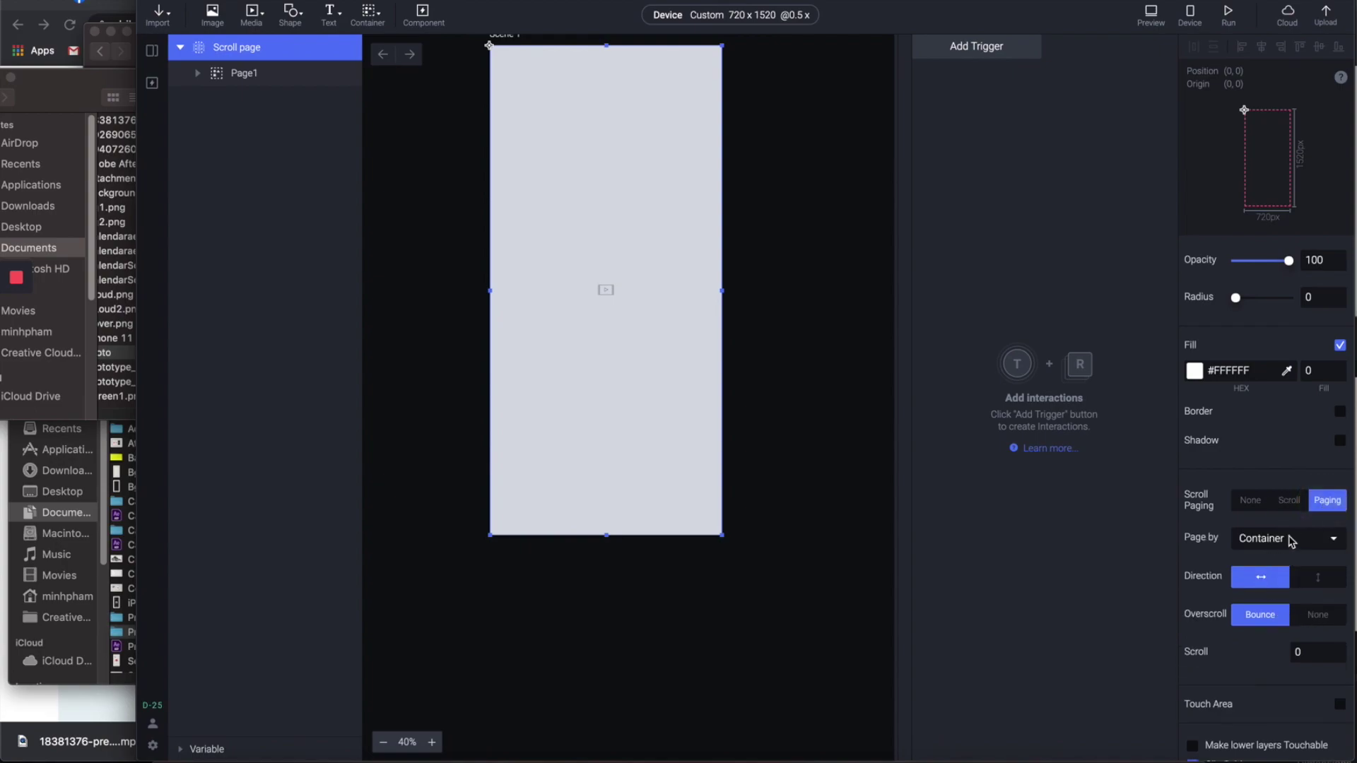
{"action": "left_click", "coordinate": [1334, 538]}
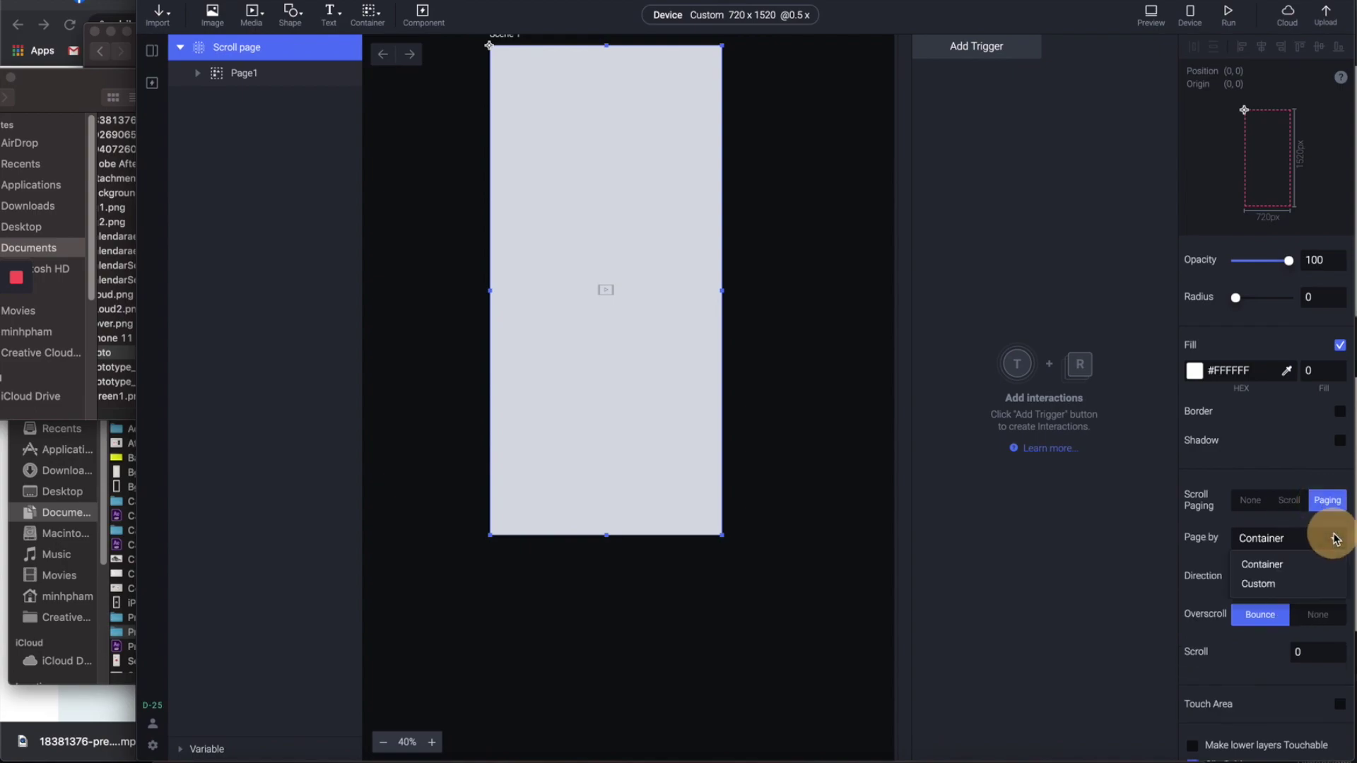
{"action": "left_click", "coordinate": [1274, 563]}
{"action": "left_click", "coordinate": [837, 309]}
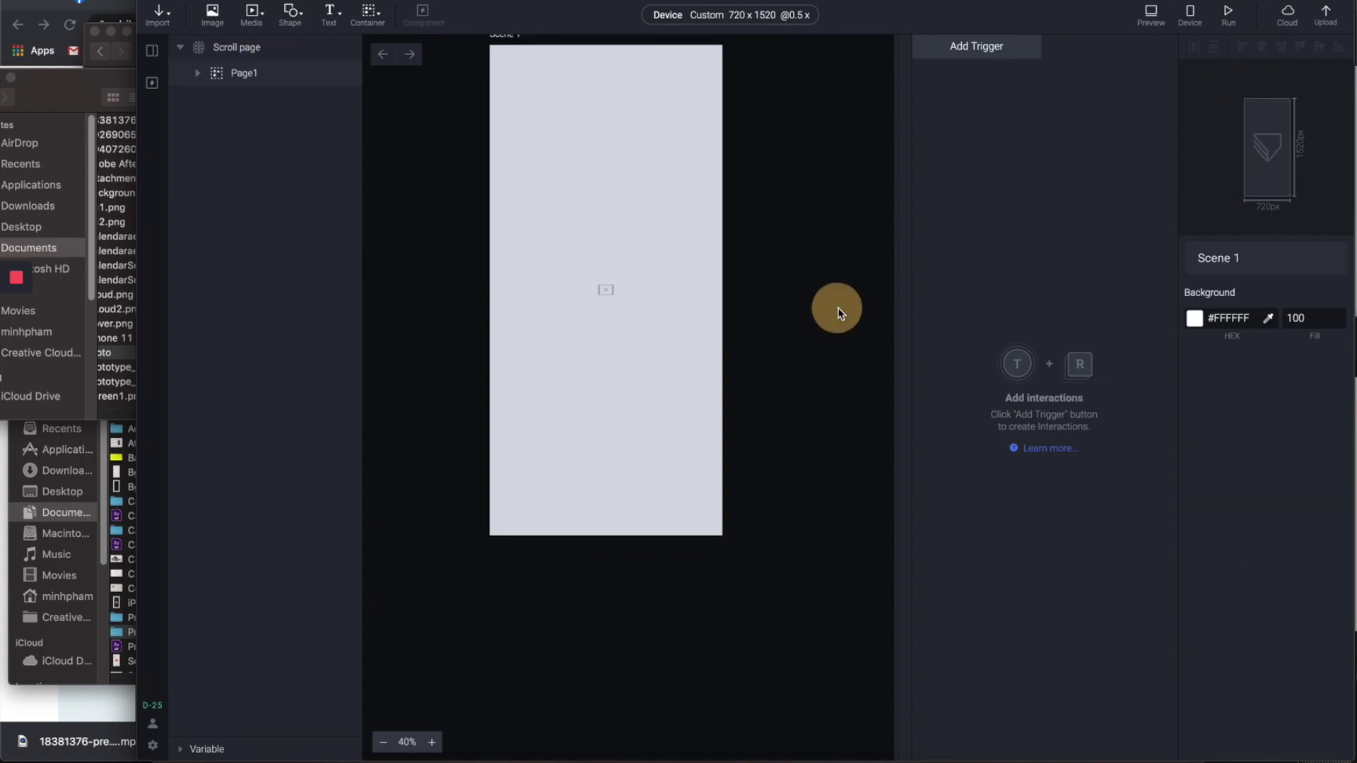
- Preview the prototype to check how the sunset video plays, and return to the canvas
{"action": "left_click", "coordinate": [1139, 12]}
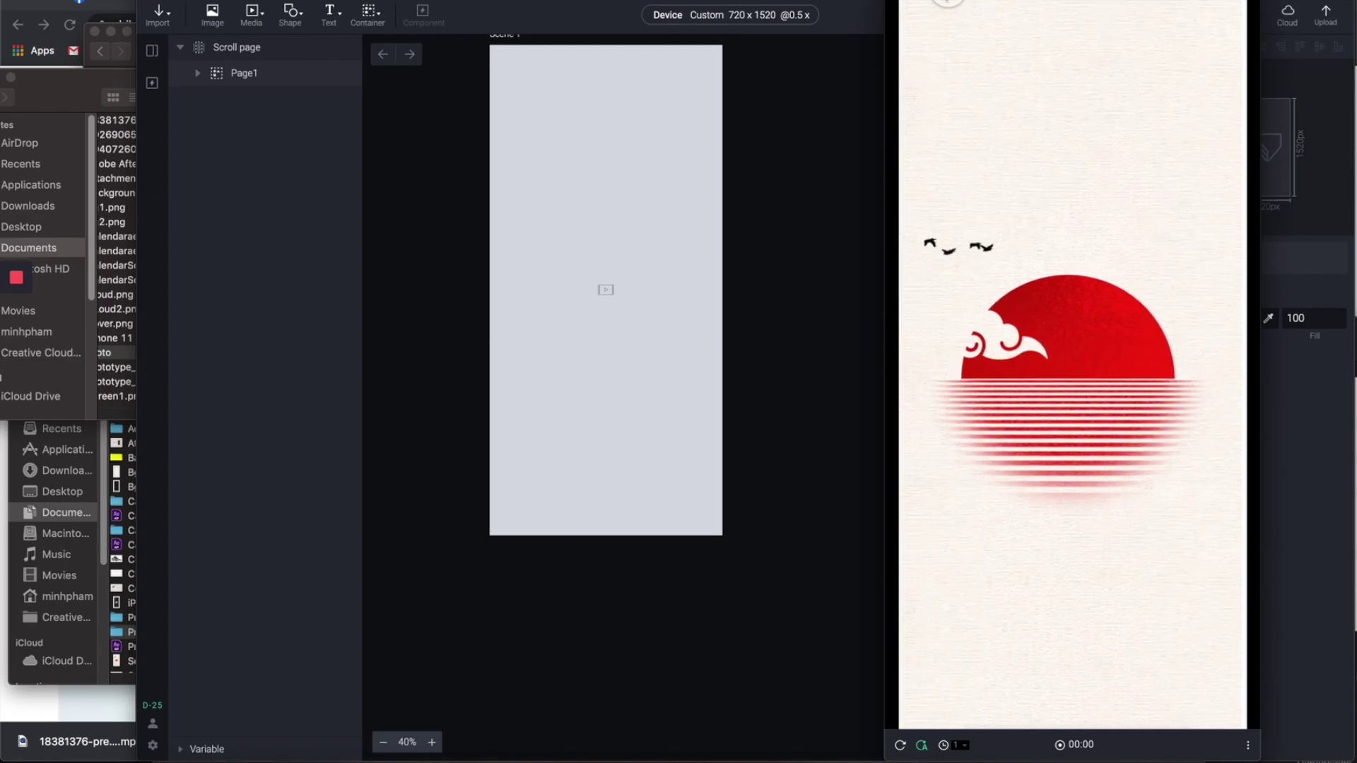
{"action": "left_click", "coordinate": [817, 64]}
- Duplicate the Page1 container inside Scroll page and rename the copy Page2
{"action": "double_click", "coordinate": [692, 146]}
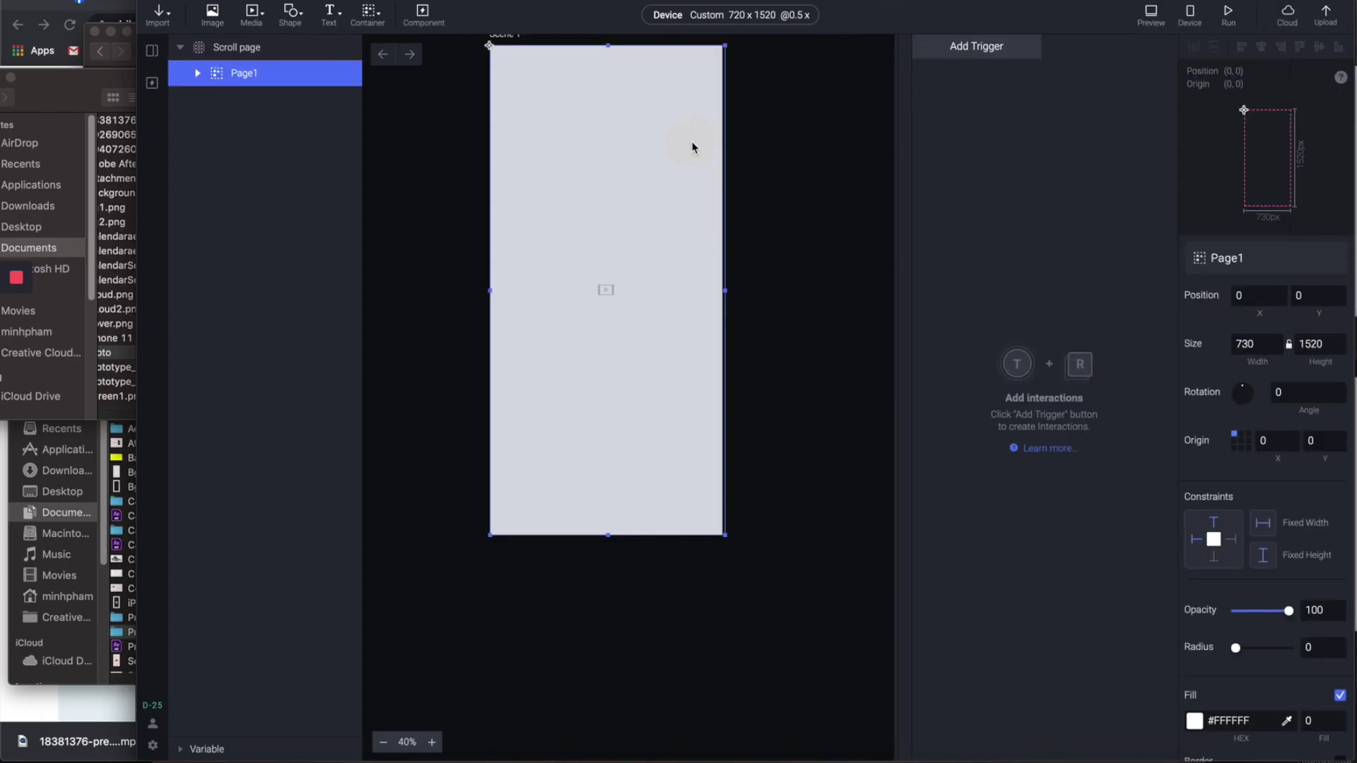
{"action": "left_click", "coordinate": [763, 142]}
{"action": "left_click", "coordinate": [643, 161]}
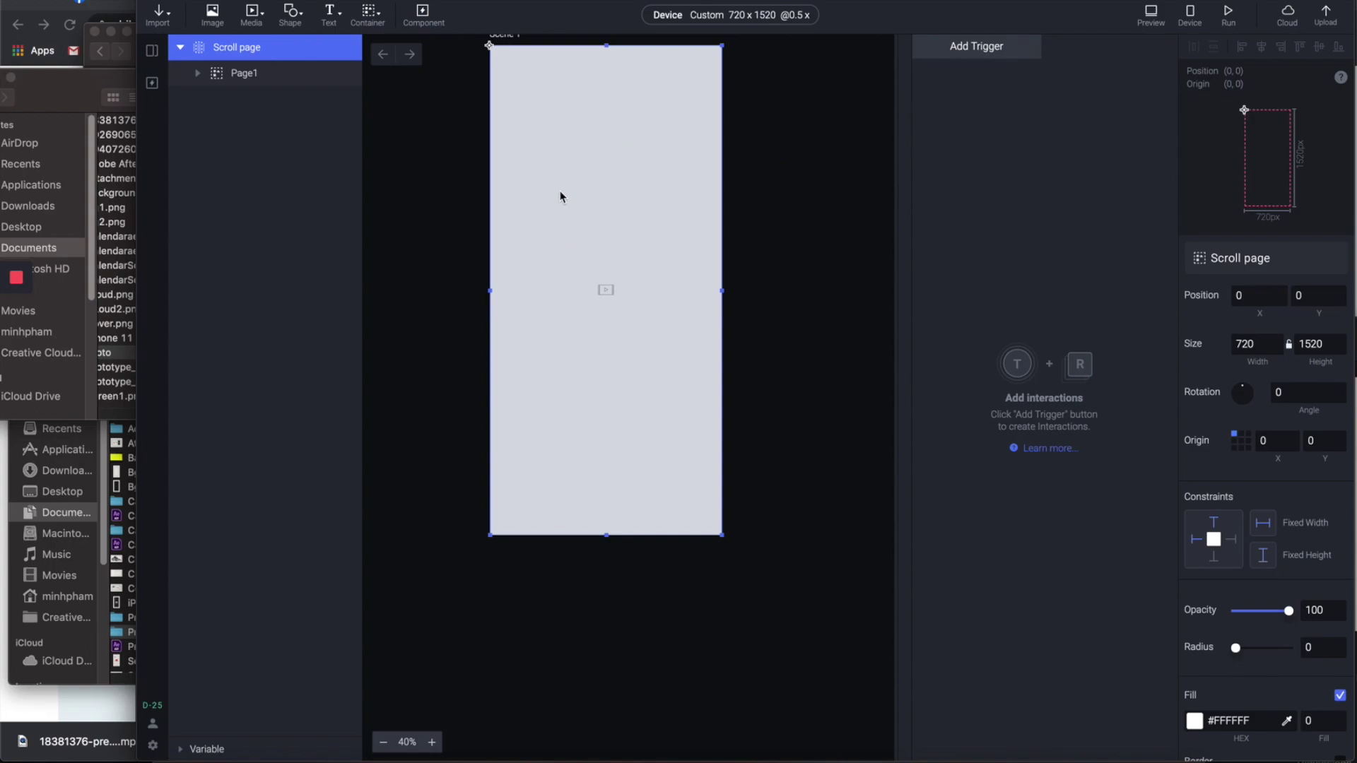
{"action": "left_click", "coordinate": [265, 75]}
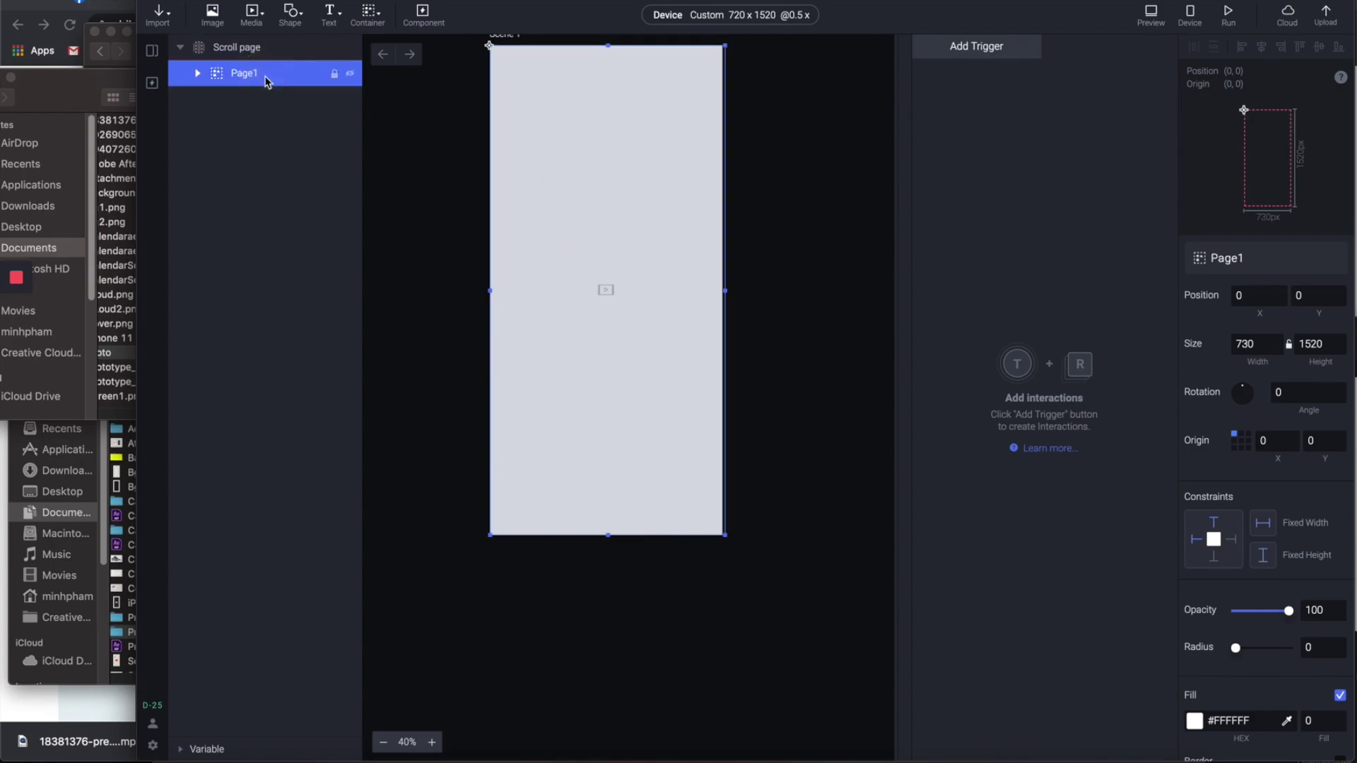
{"action": "double_click", "coordinate": [272, 74]}
{"action": "left_click", "coordinate": [250, 75]}
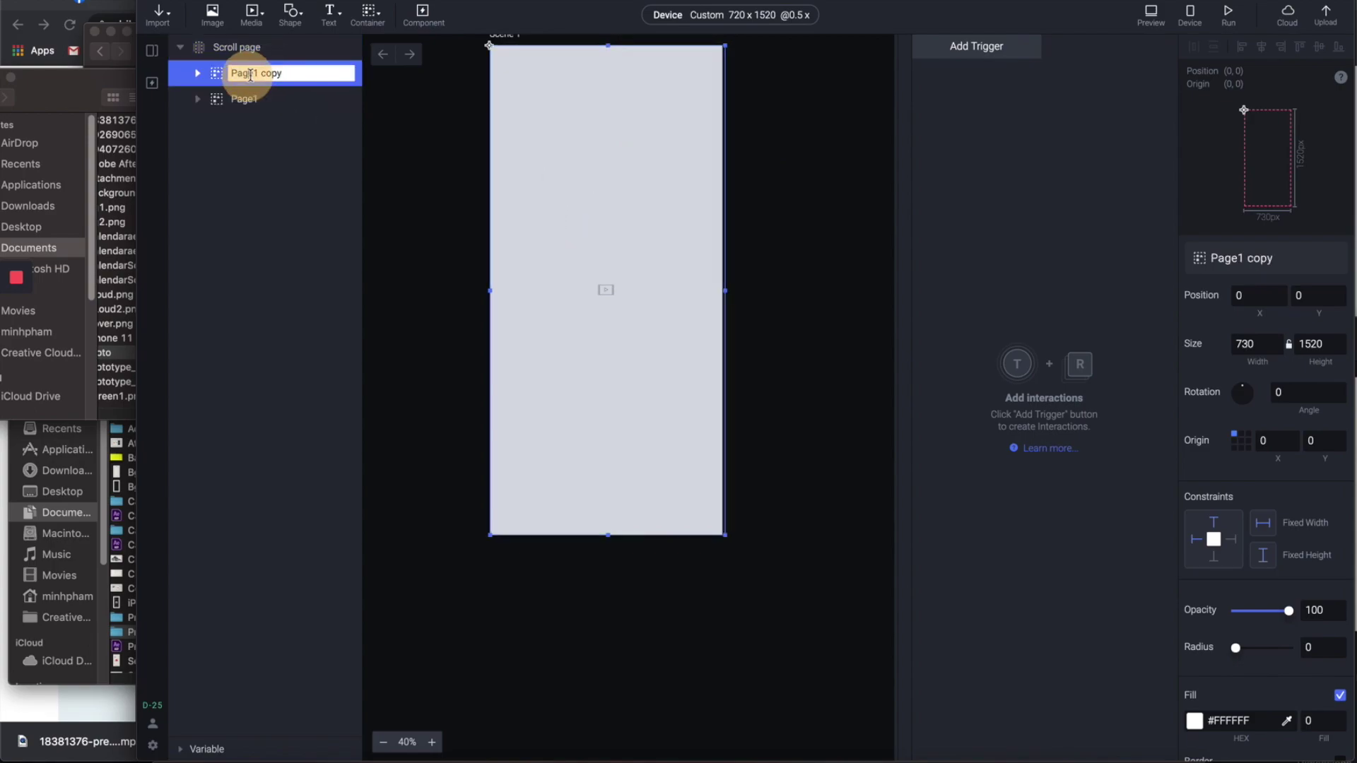
{"action": "type", "text": "2"}
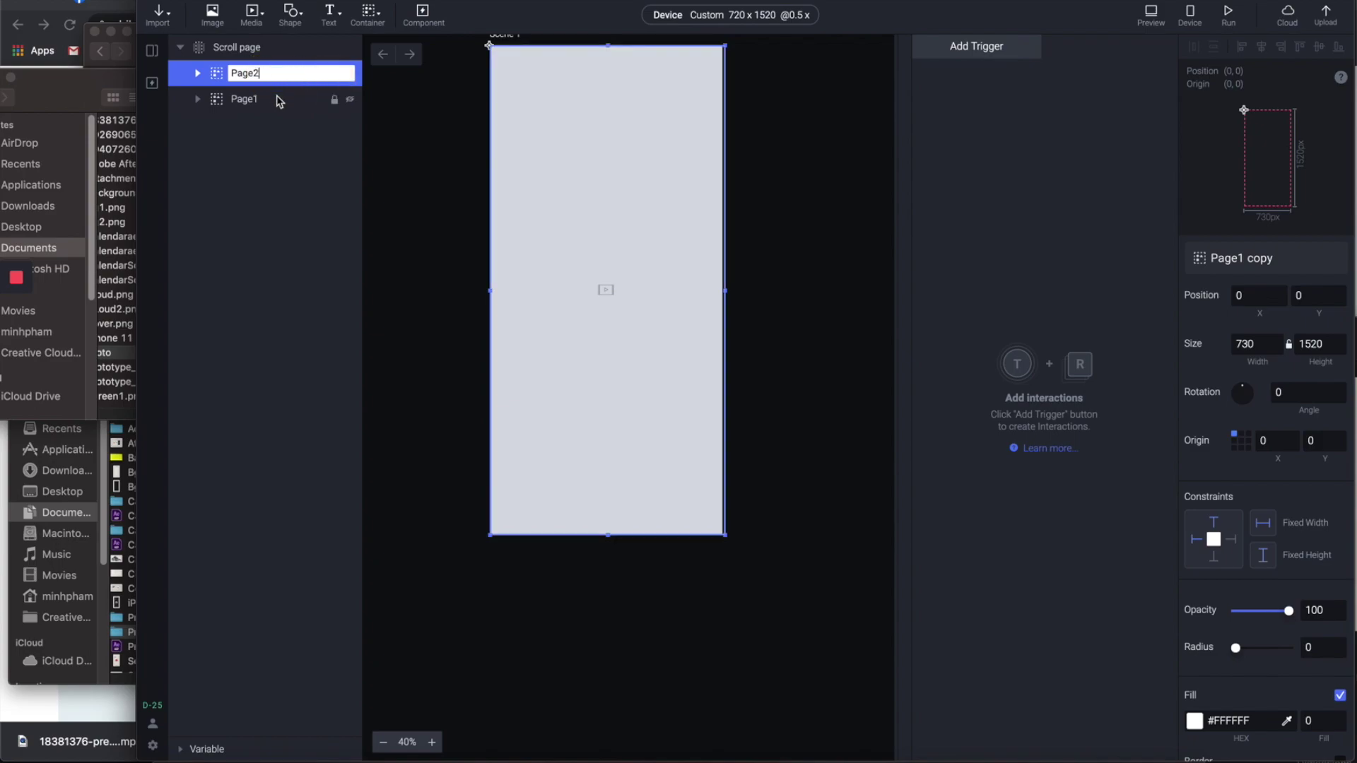
{"action": "left_click", "coordinate": [297, 116]}
- Move the Page2 container directly to the right of Page1, at X 720, Y 0
{"action": "left_click", "coordinate": [230, 73]}
{"action": "left_click_drag", "start_coordinate": [515, 119], "coordinate": [719, 112]}
{"action": "scroll", "coordinate": [710, 118], "scroll_direction": "right", "scroll_amount": 1}
{"action": "left_click_drag", "start_coordinate": [693, 42], "coordinate": [696, 43]}
{"action": "left_click", "coordinate": [781, 80]}
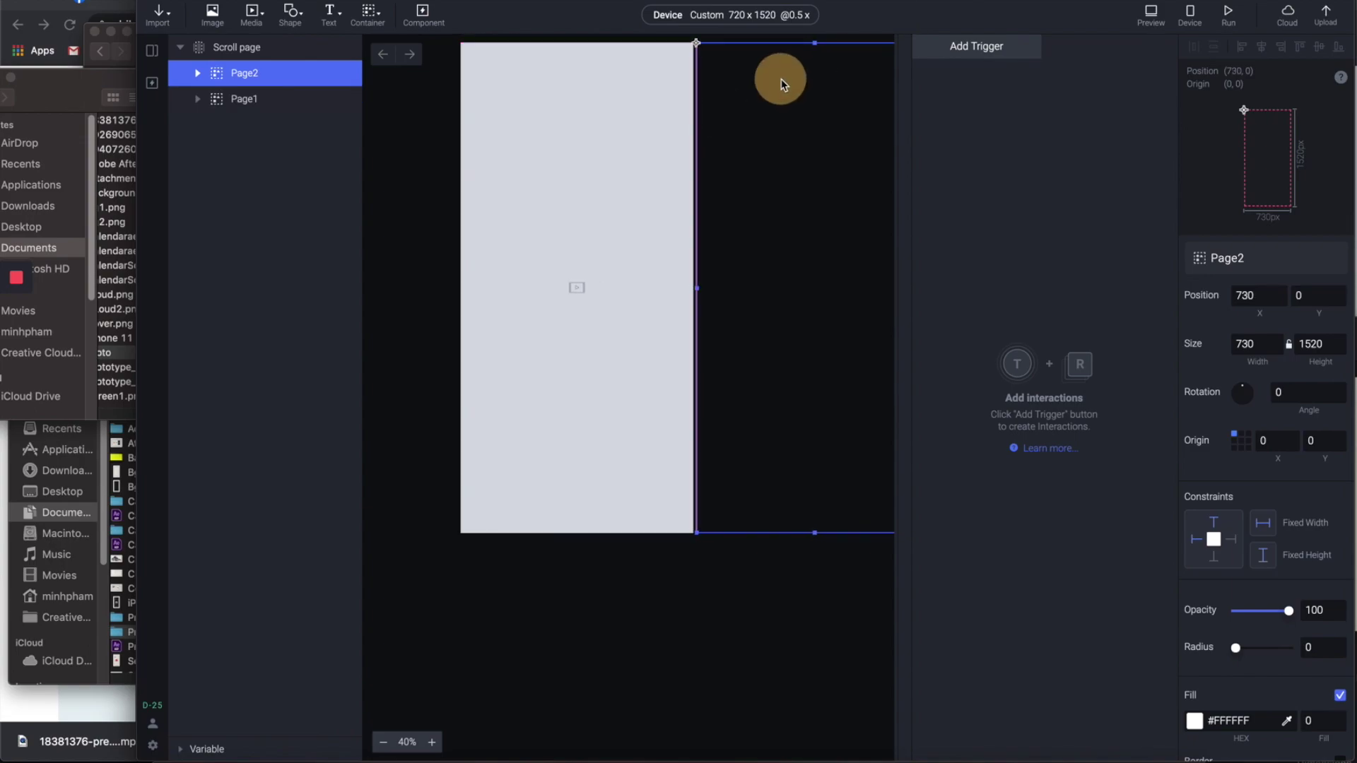
{"action": "left_click_drag", "start_coordinate": [776, 80], "coordinate": [774, 78]}
- Replace the video inside Page2 with the rain-cloud video and check it in the preview
{"action": "left_click", "coordinate": [197, 73]}
{"action": "left_click", "coordinate": [268, 103]}
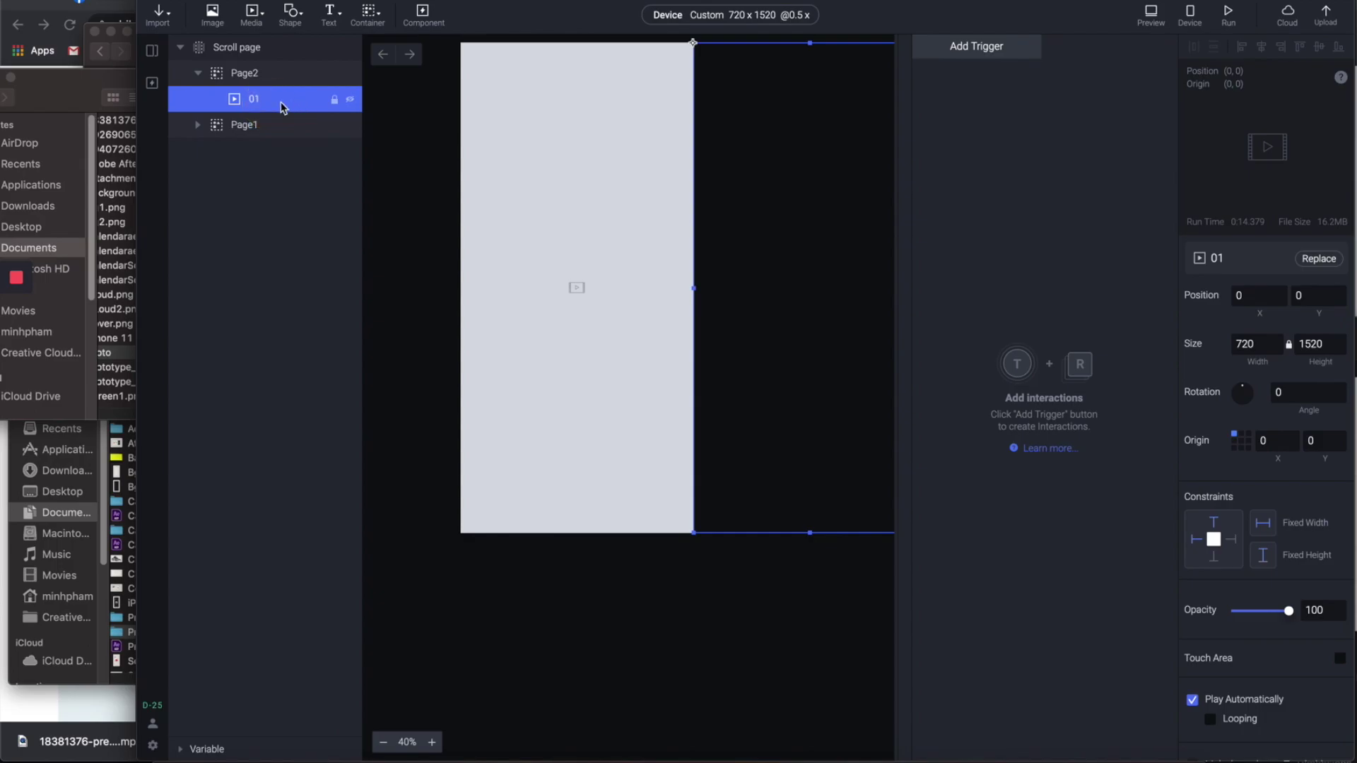
{"action": "right_click", "coordinate": [282, 107]}
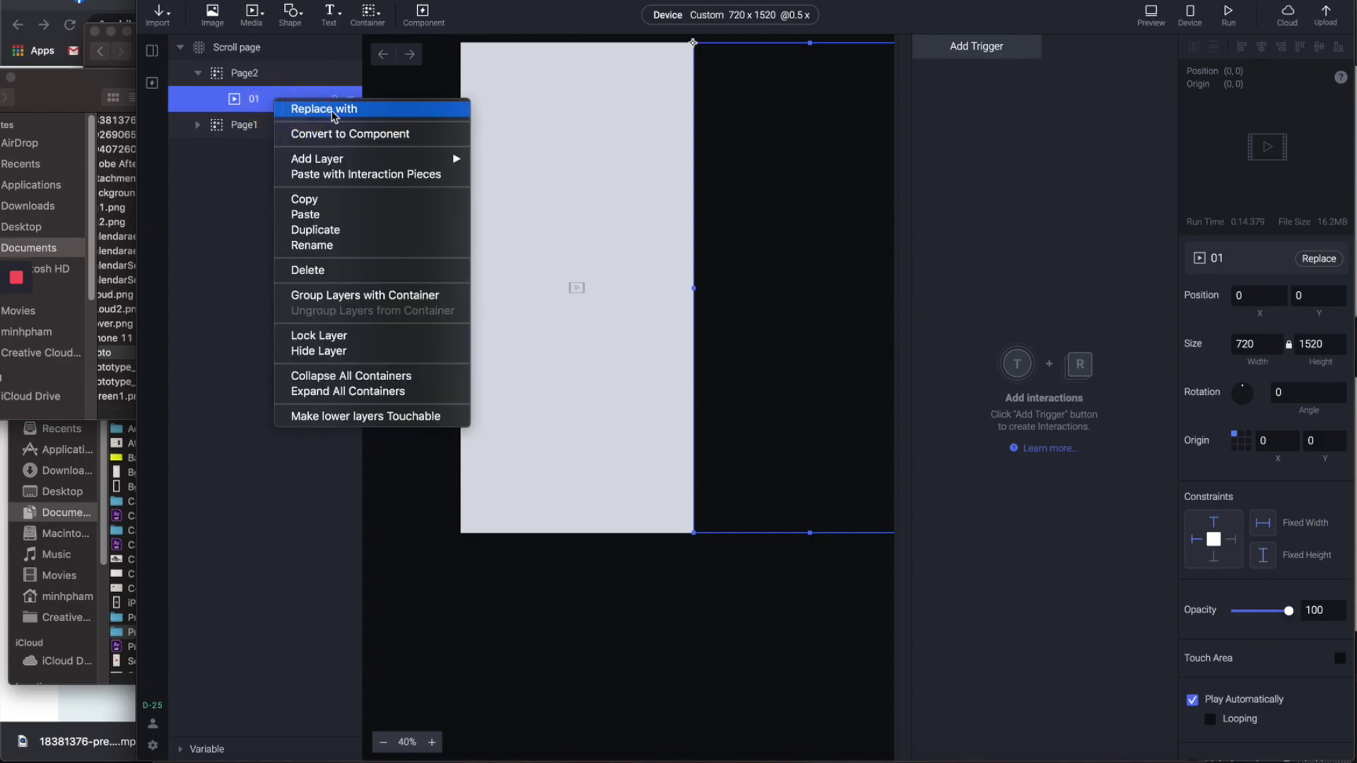
{"action": "left_click", "coordinate": [367, 111]}
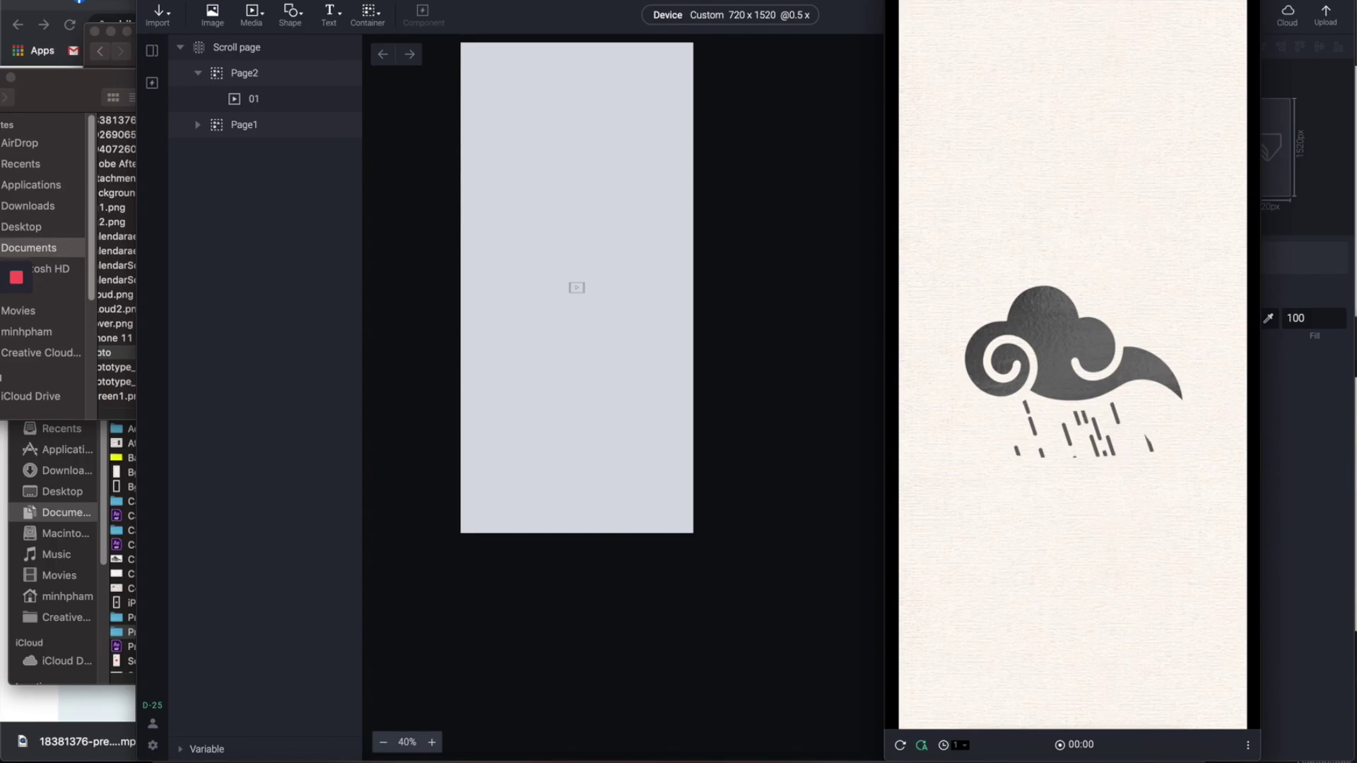
{"action": "left_click", "coordinate": [896, 1]}
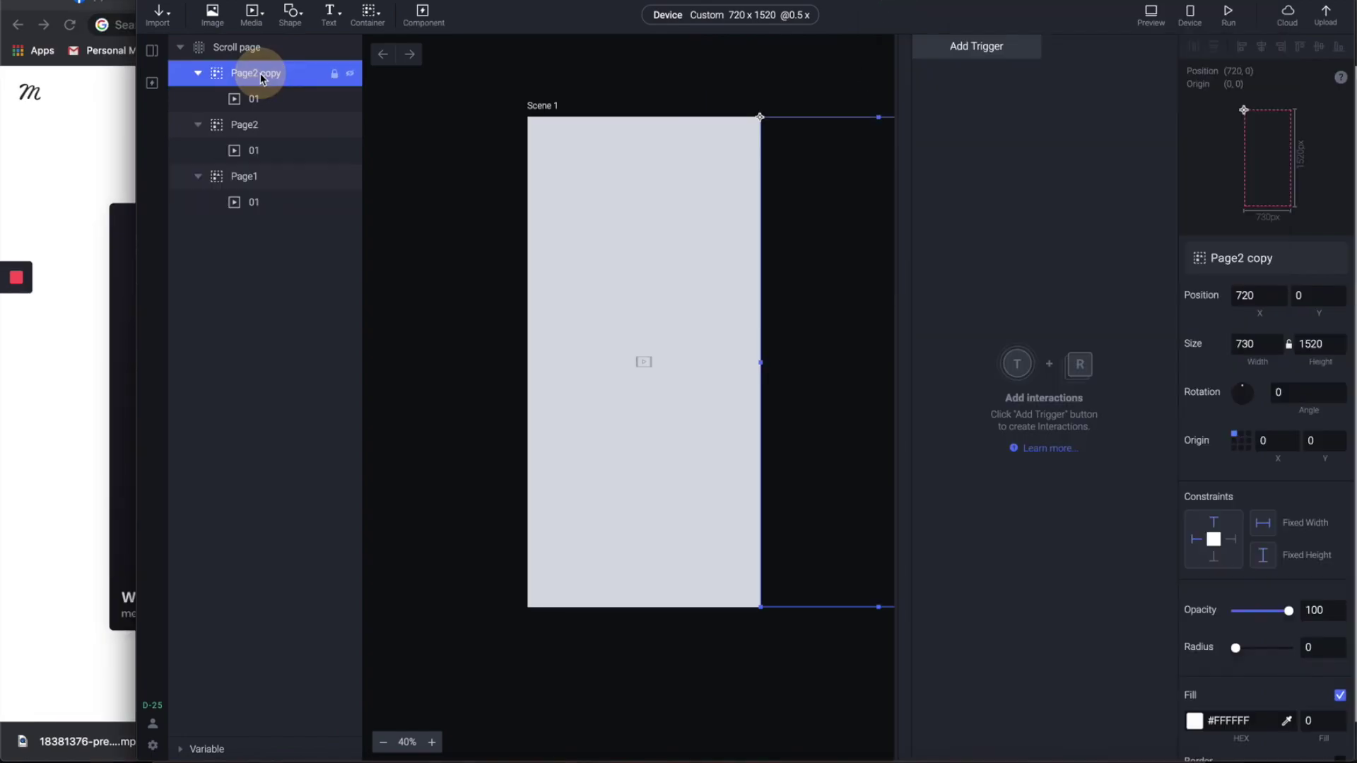
- Rename the copy of Page2 as Page3 and replace its video with 03.mp4
{"action": "left_click_drag", "start_coordinate": [254, 71], "coordinate": [301, 73]}
{"action": "type", "text": "3"}
{"action": "left_click", "coordinate": [265, 100]}
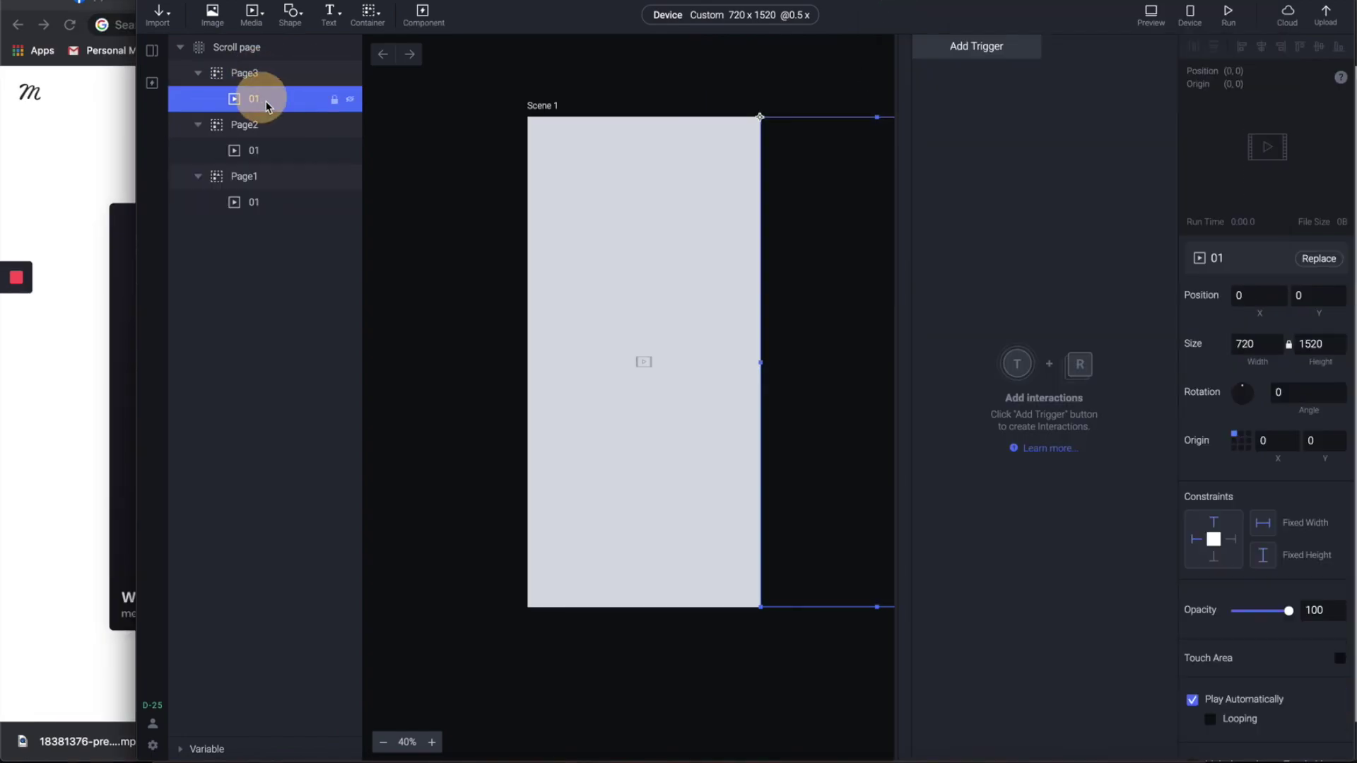
{"action": "right_click", "coordinate": [297, 104]}
{"action": "left_click", "coordinate": [327, 115]}
{"action": "left_click", "coordinate": [591, 128]}
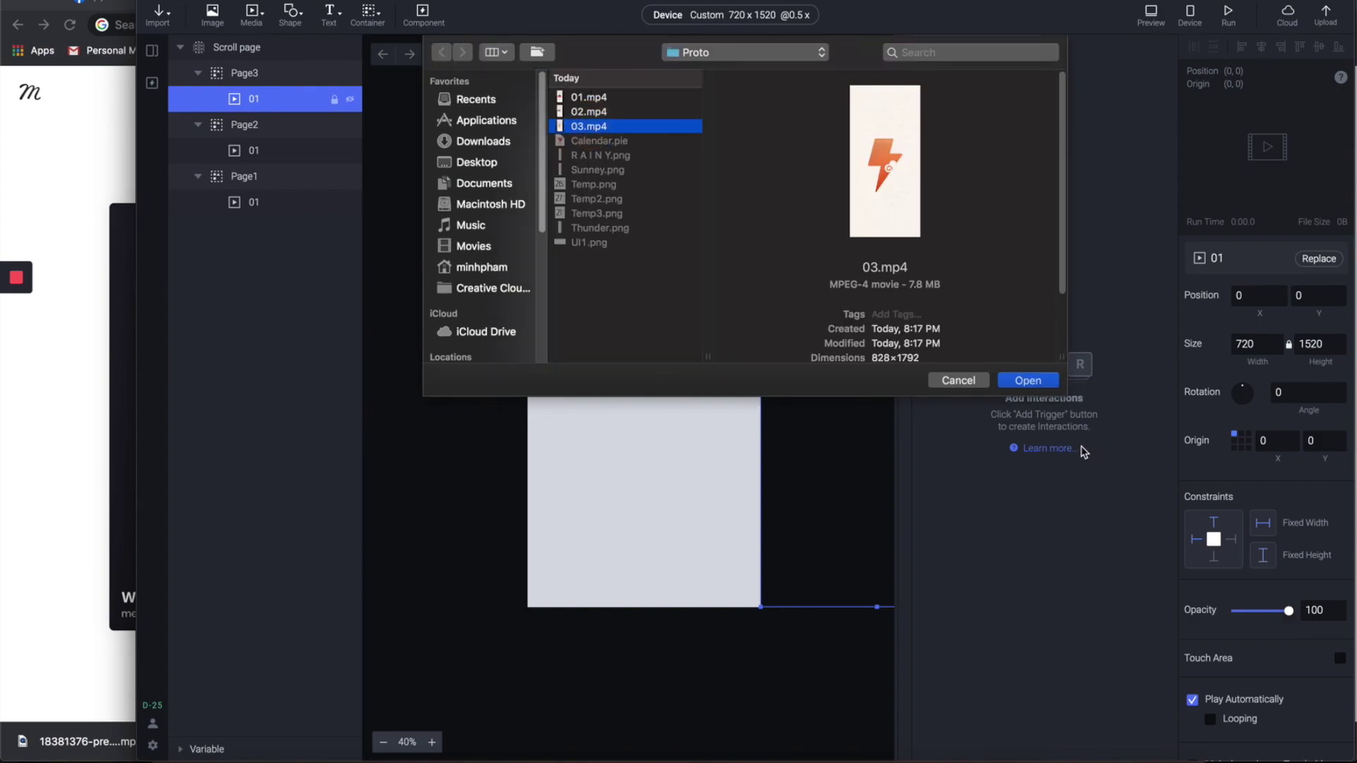
{"action": "left_click", "coordinate": [1028, 380]}
- Move the Page3 container so it sits directly to the right of Page2
{"action": "left_click", "coordinate": [476, 276]}
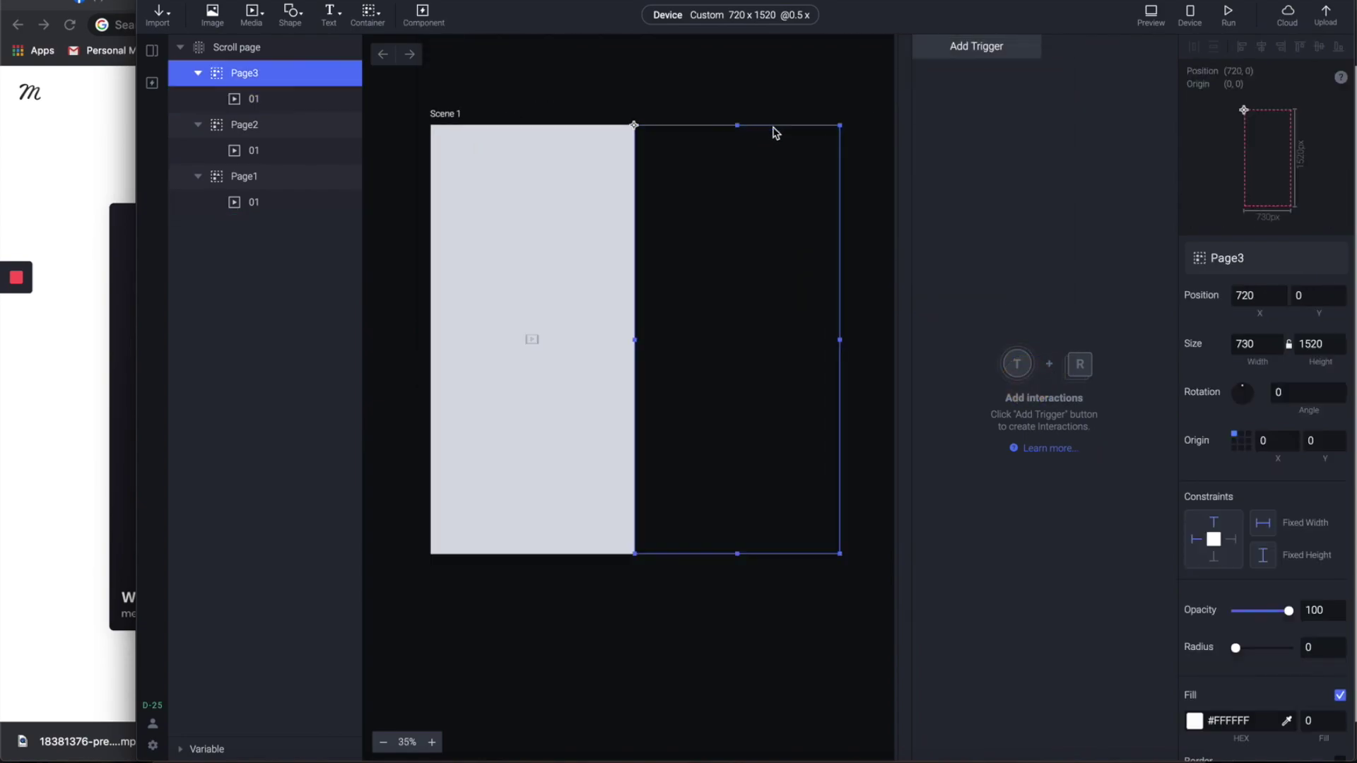
{"action": "scroll", "coordinate": [776, 133], "scroll_direction": "up", "scroll_amount": 1}
{"action": "scroll", "coordinate": [729, 147], "scroll_direction": "right", "scroll_amount": 1}
{"action": "left_click_drag", "start_coordinate": [625, 164], "coordinate": [879, 157]}
- Preview the prototype, swipe from the sunset page to the following page, and return to the canvas
{"action": "left_click", "coordinate": [1149, 15]}
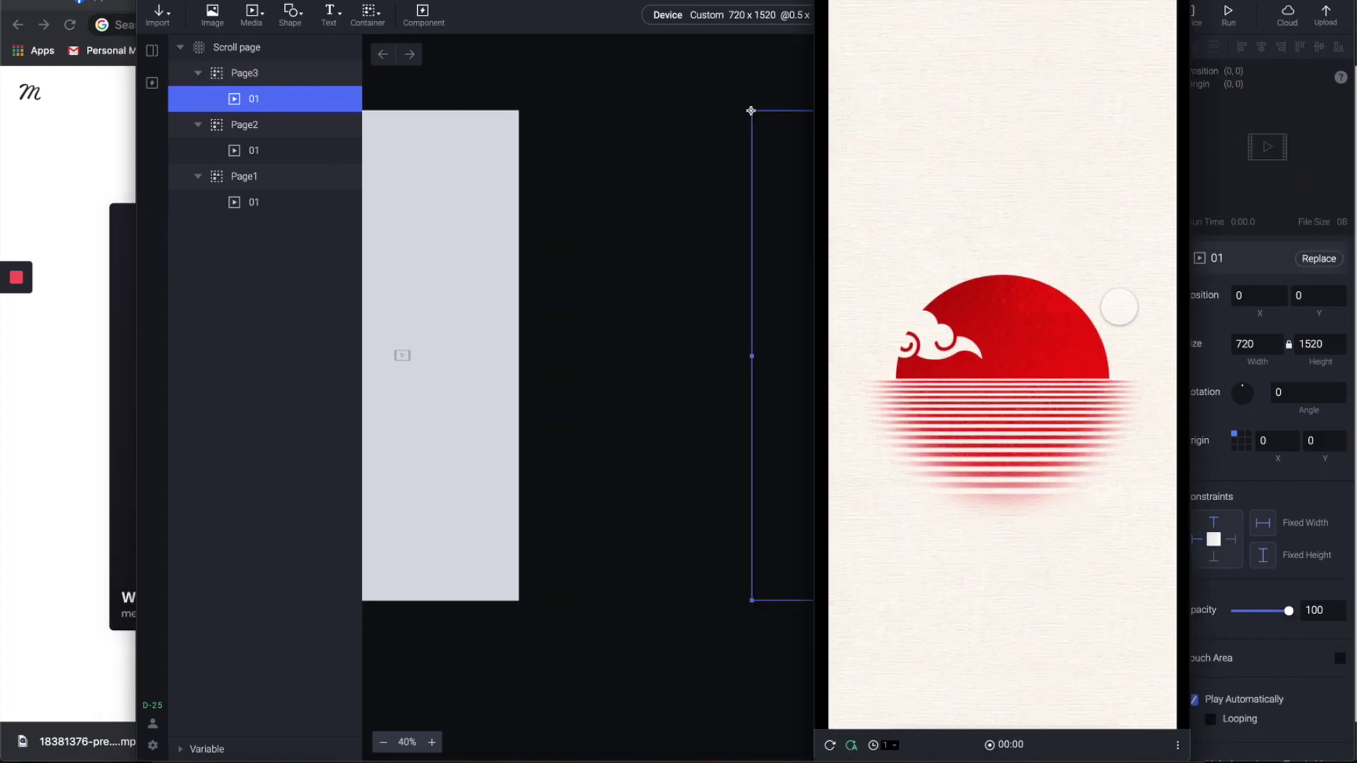
{"action": "left_click_drag", "start_coordinate": [1105, 311], "coordinate": [850, 304]}
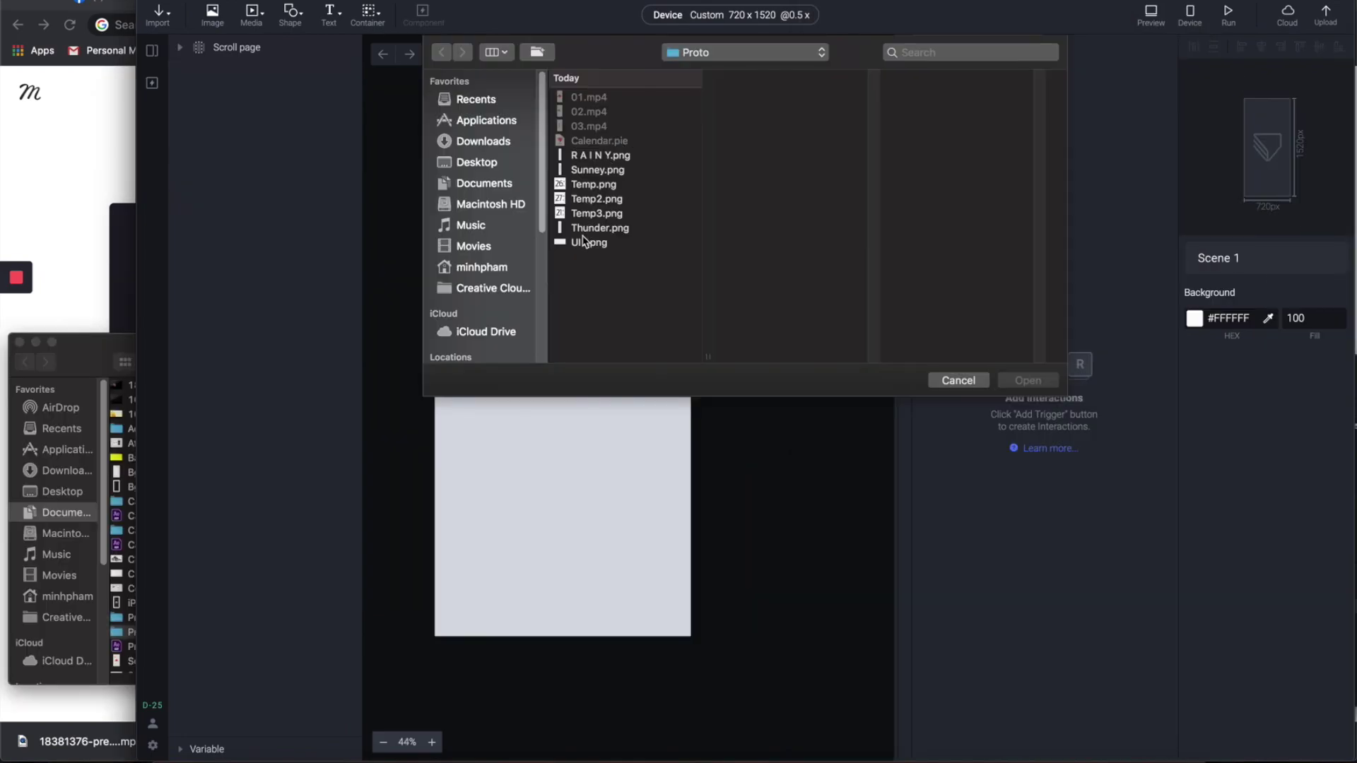
{"action": "double_click", "coordinate": [575, 242]}
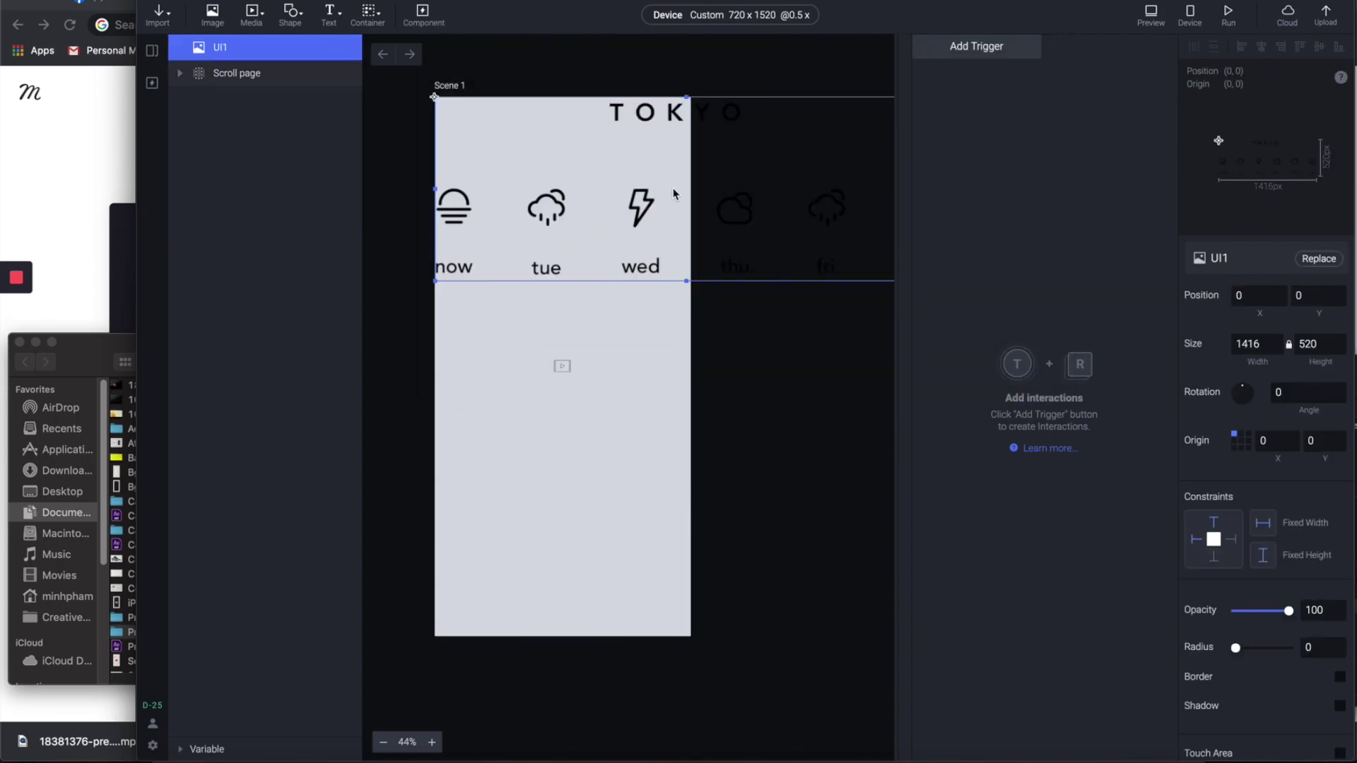
- Place the UI1 forecast image, 708 x 260, at 6, 1210 and the Temp image, 259 x 270, at 243, 160
{"action": "left_click_drag", "start_coordinate": [645, 443], "coordinate": [646, 457]}
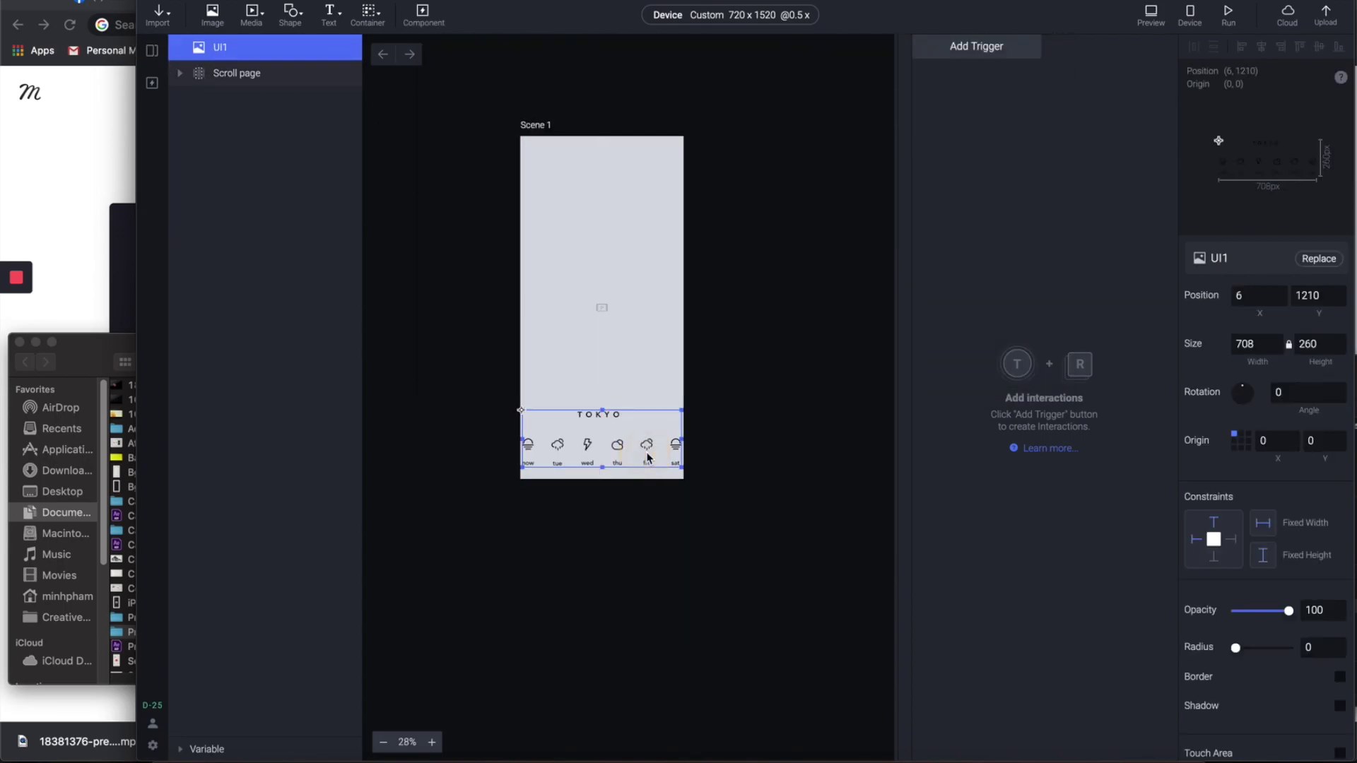
{"action": "scroll", "coordinate": [647, 458], "scroll_direction": "up", "scroll_amount": 2}
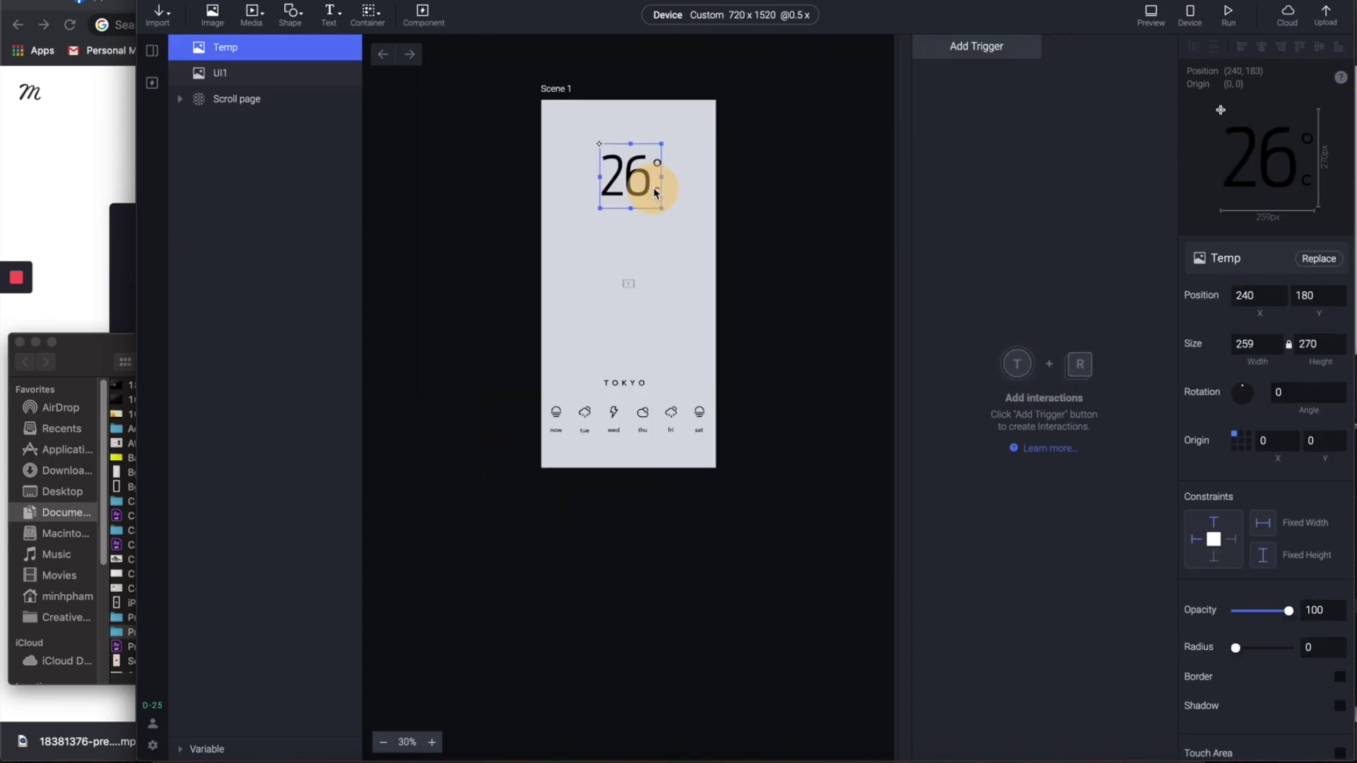
{"action": "left_click_drag", "start_coordinate": [653, 189], "coordinate": [655, 184]}
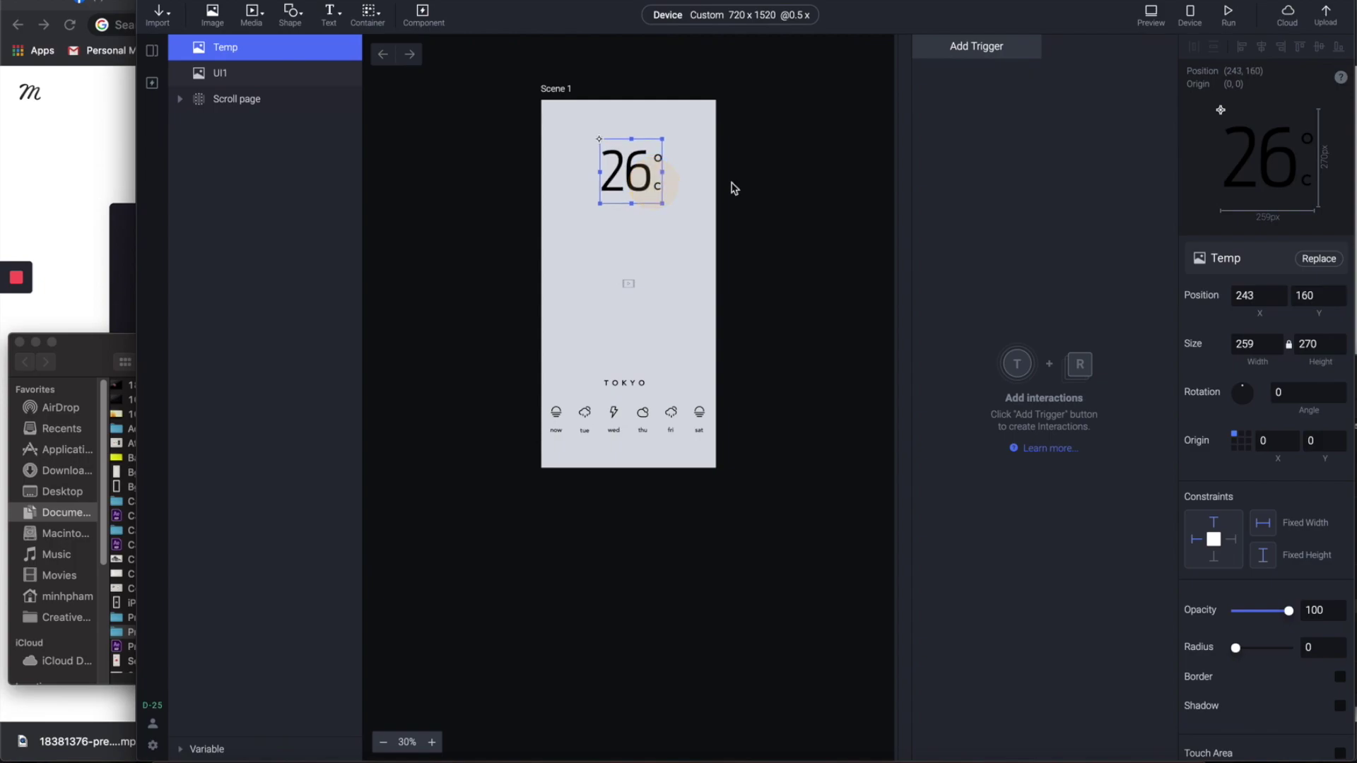
{"action": "left_click", "coordinate": [764, 183]}
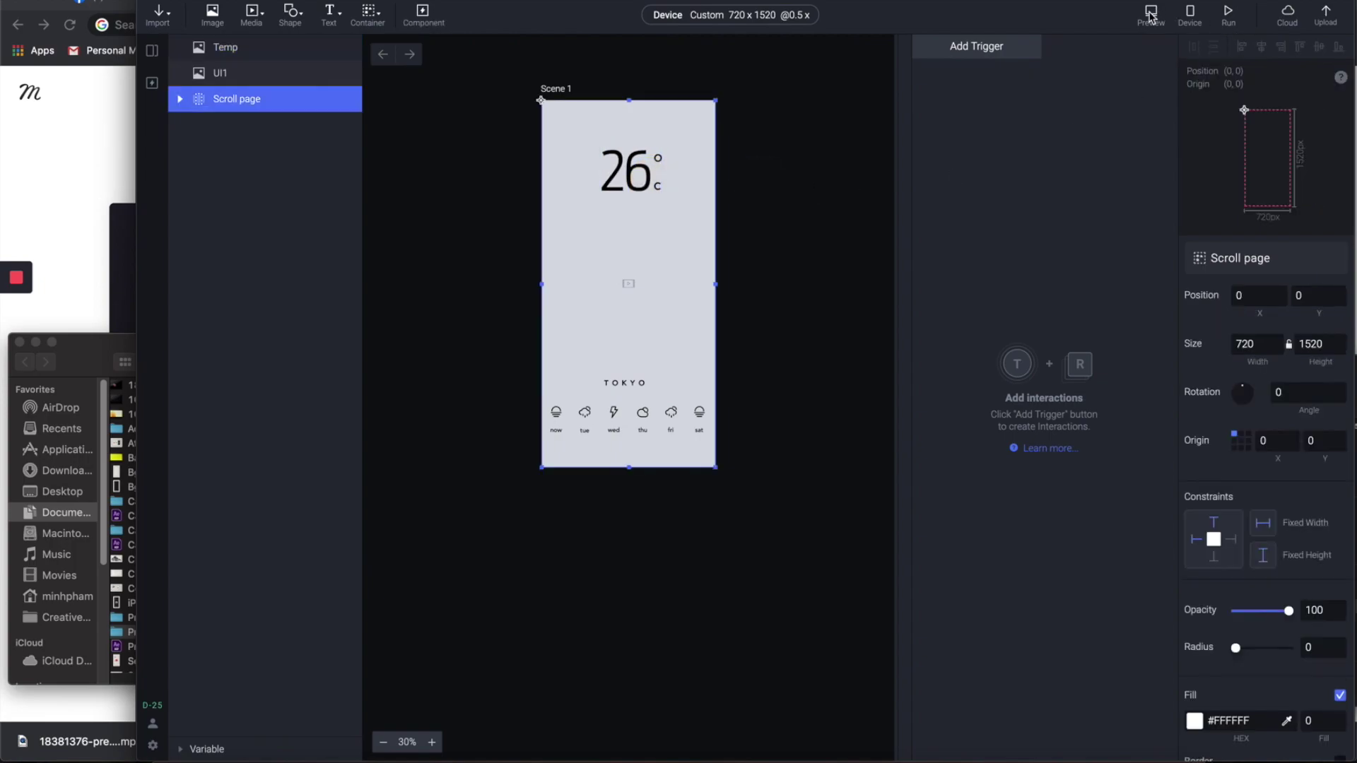
- Move the Temp layer into the Page1 container, above its 01 video
{"action": "left_click", "coordinate": [224, 47]}
{"action": "left_click", "coordinate": [179, 99]}
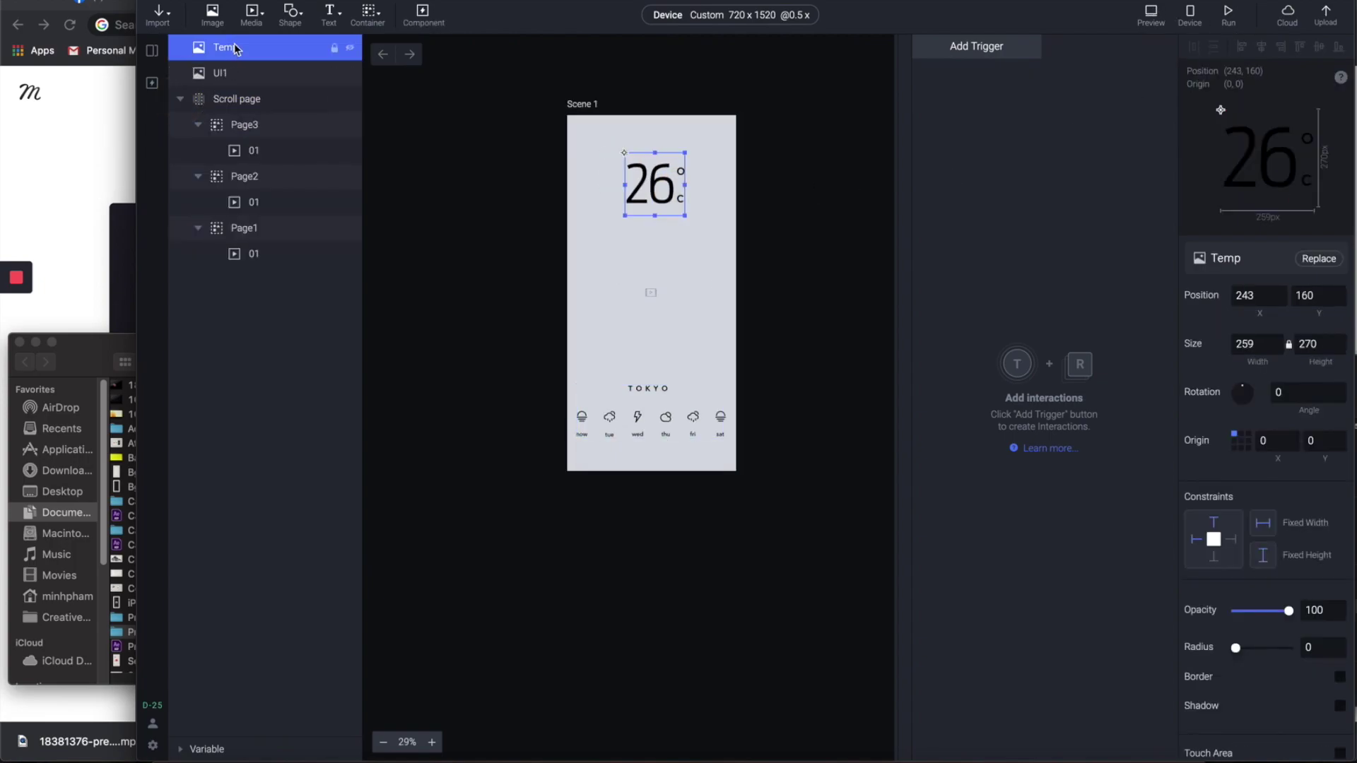
{"action": "left_click_drag", "start_coordinate": [231, 47], "coordinate": [258, 240]}
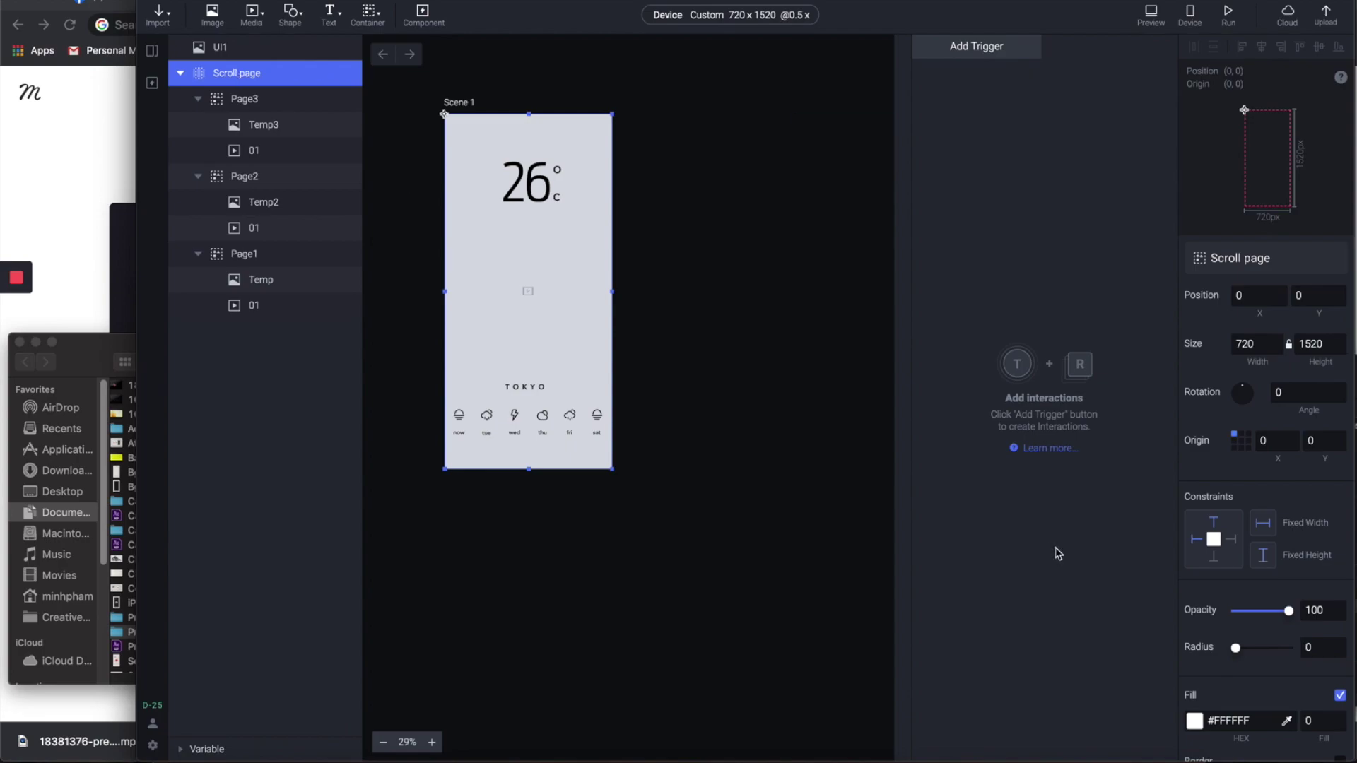
- Turn off Clip Sublayers for the Scroll page container so the neighbouring pages show on the canvas
{"action": "scroll", "coordinate": [1227, 614], "scroll_direction": "down", "scroll_amount": 5}
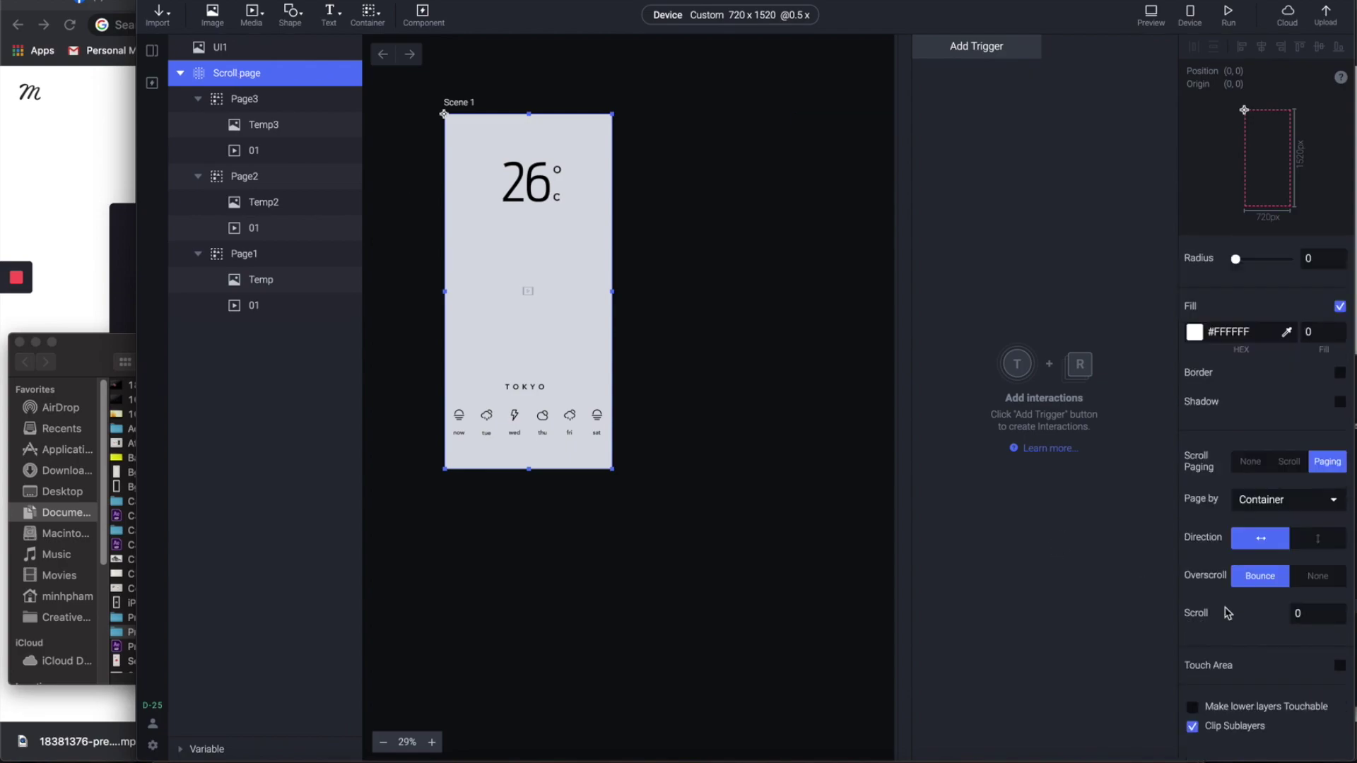
{"action": "left_click", "coordinate": [1193, 725]}
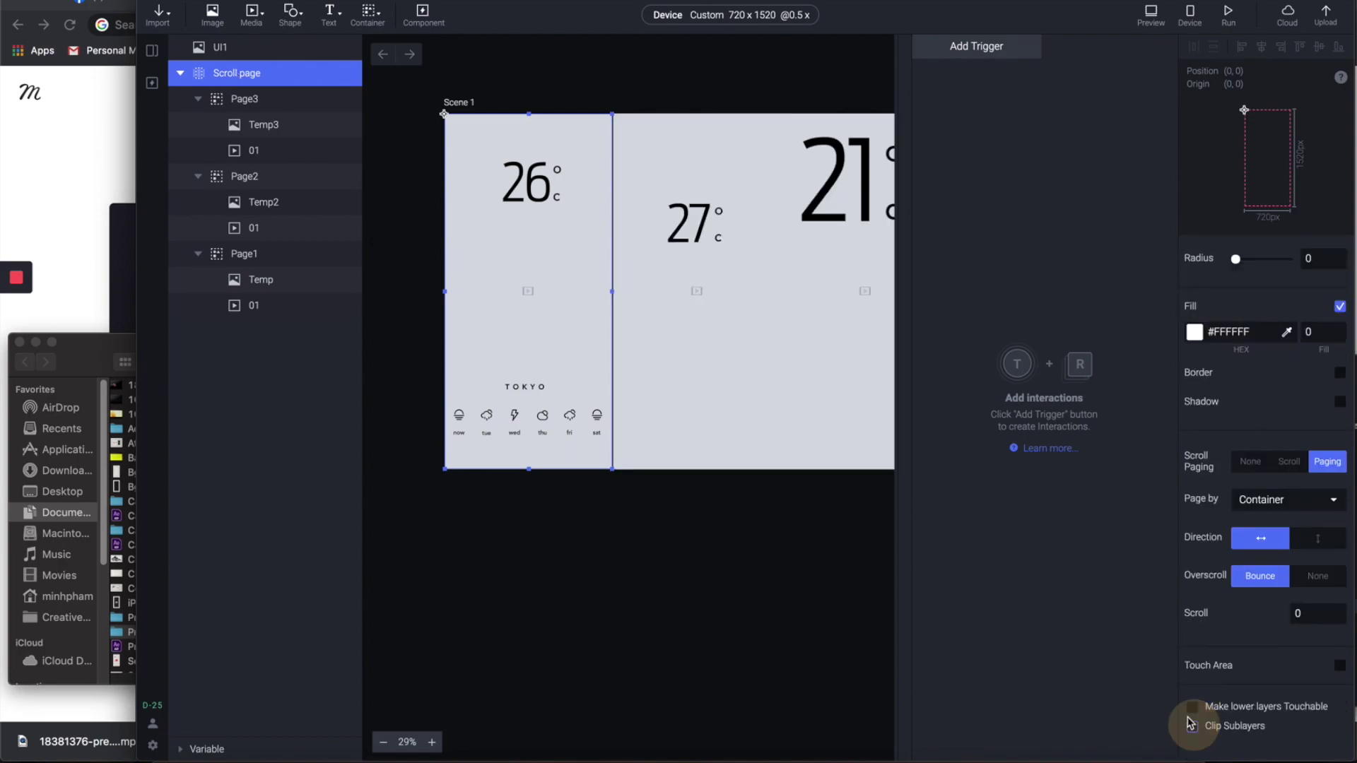
{"action": "left_click", "coordinate": [730, 82]}
- Position the Temp2 image at 228, 155 on Page2, and shrink and align Temp3 on Page3 to match it
{"action": "left_click", "coordinate": [643, 226]}
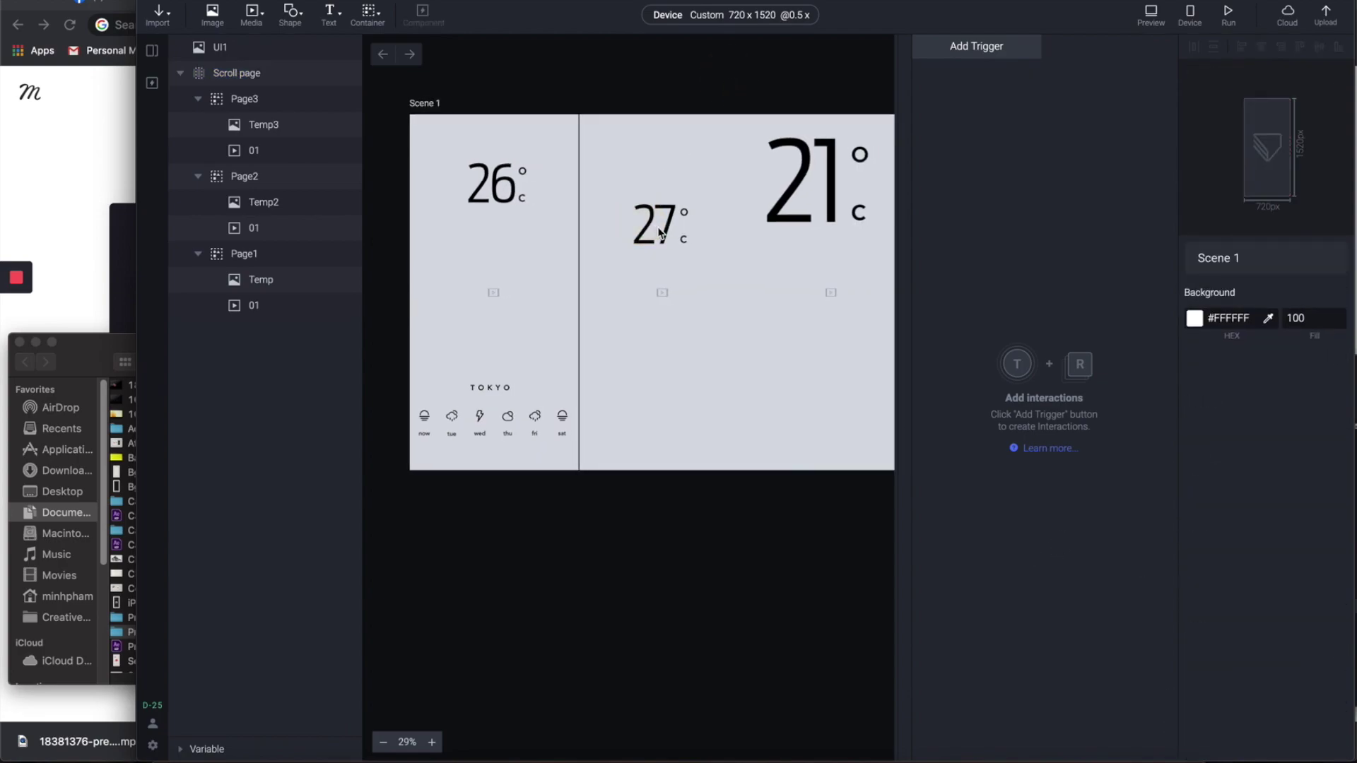
{"action": "left_click_drag", "start_coordinate": [658, 226], "coordinate": [664, 180]}
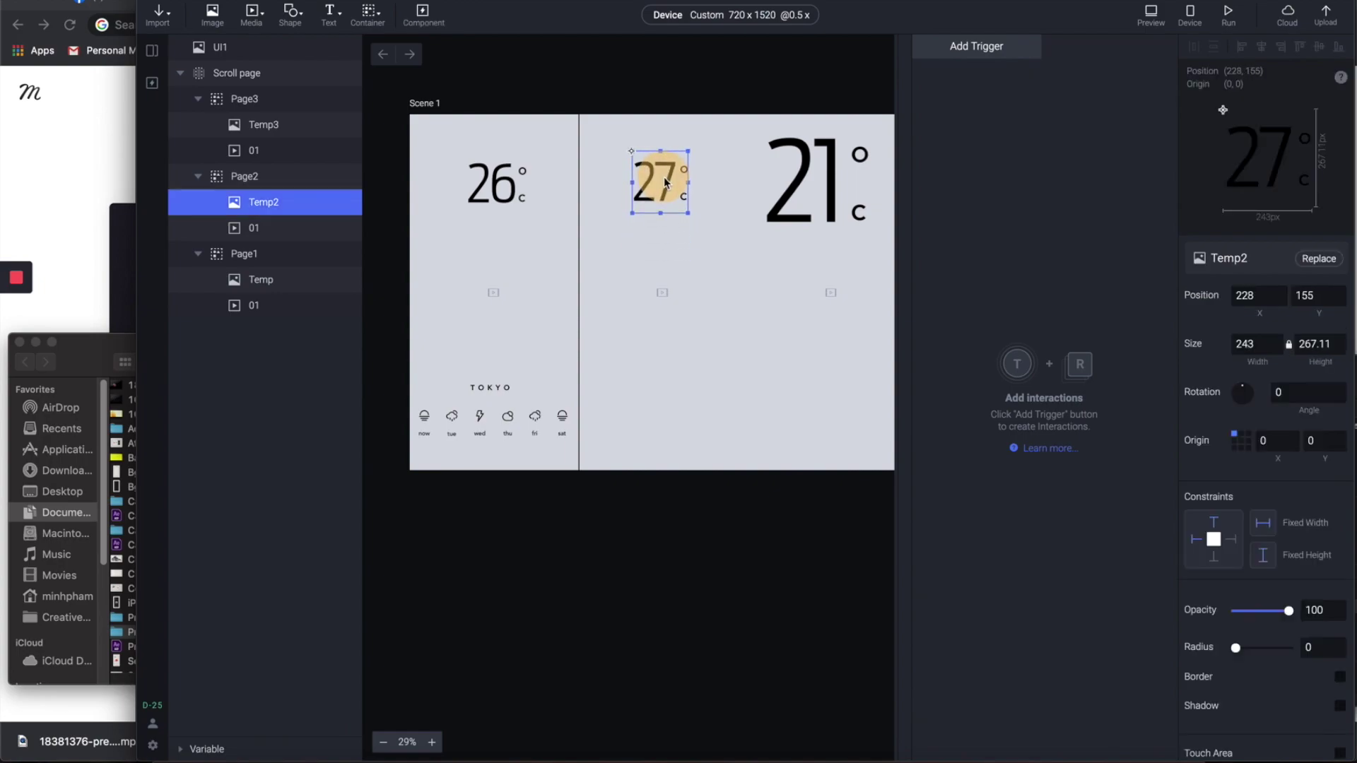
{"action": "double_click", "coordinate": [798, 181]}
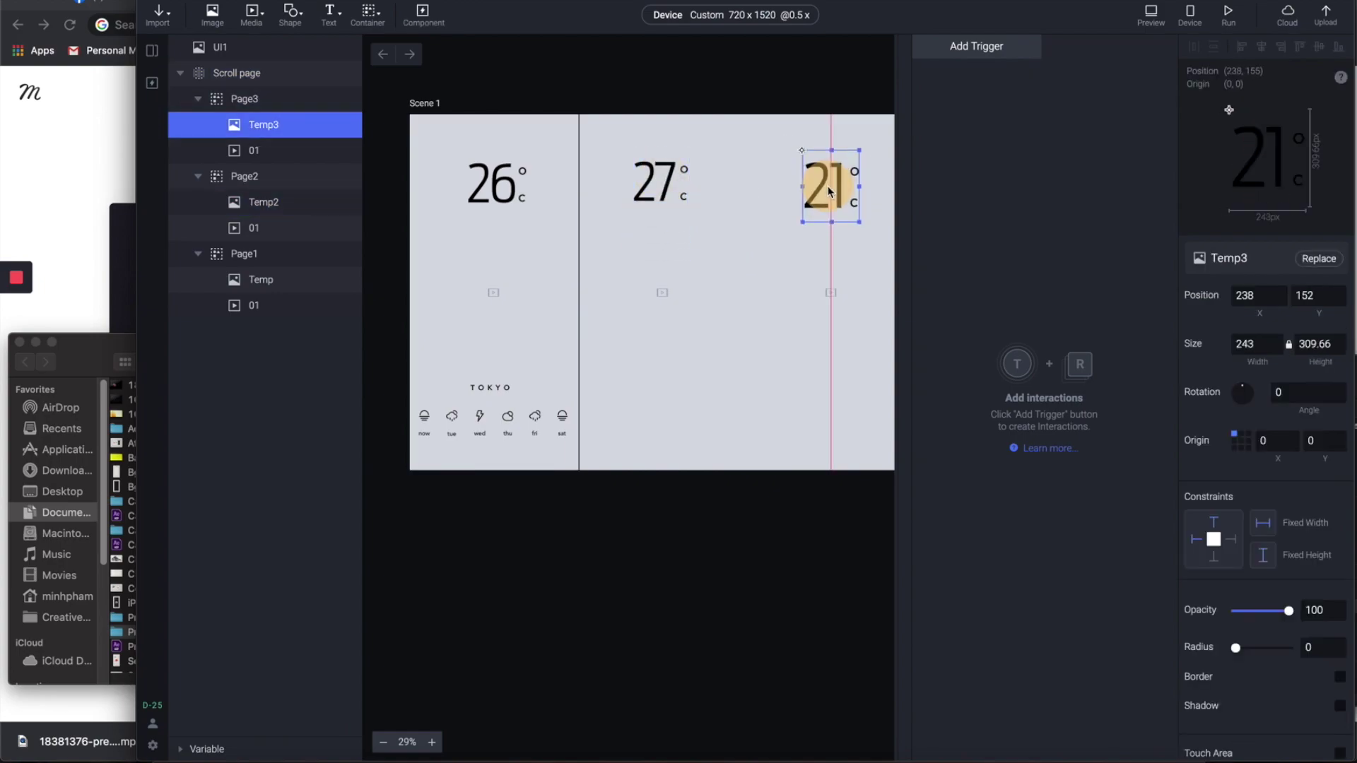
{"action": "left_click_drag", "start_coordinate": [829, 187], "coordinate": [828, 184]}
- Preview the prototype and swipe to the rainy page to check its temperature image
{"action": "left_click", "coordinate": [645, 190]}
{"action": "left_click", "coordinate": [646, 195]}
{"action": "left_click", "coordinate": [647, 200]}
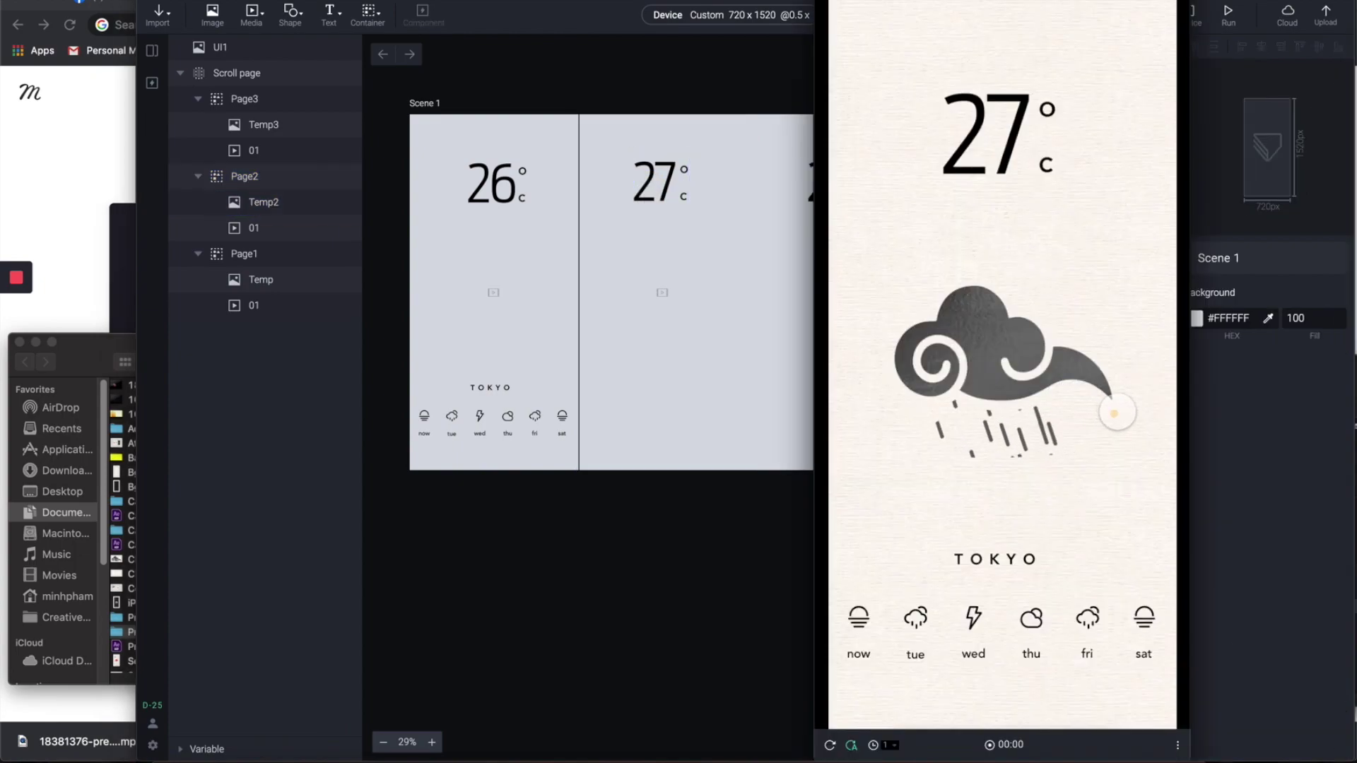
{"action": "mouse_move", "coordinate": [1114, 412]}
{"action": "left_mouse_down"}
{"action": "mouse_move", "coordinate": [909, 409]}
{"action": "mouse_move", "coordinate": [930, 442]}
{"action": "mouse_move", "coordinate": [1111, 424]}
{"action": "left_mouse_up"}
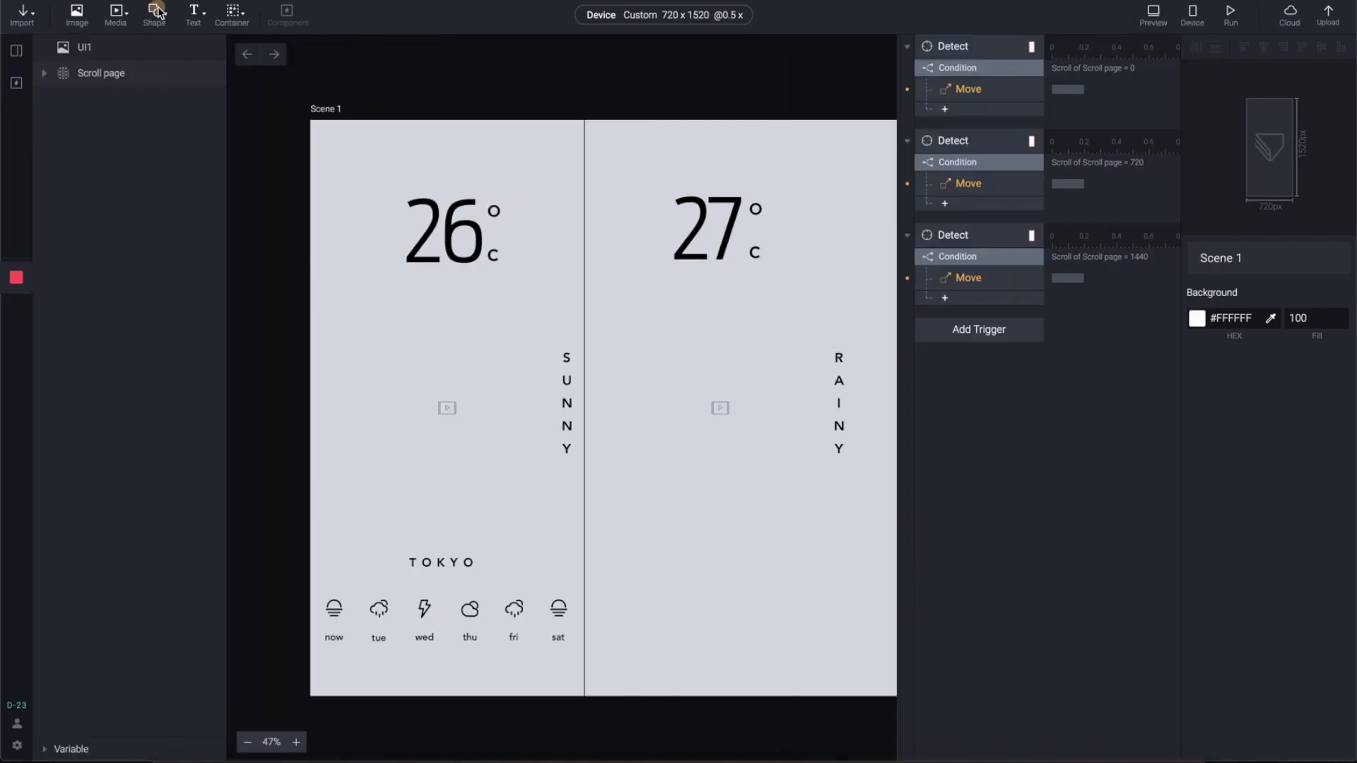
- Add a 100 x 100 rectangle filled #FFEE83 behind the "now" weather icon, beneath the UI1 layer
{"action": "left_click", "coordinate": [154, 13]}
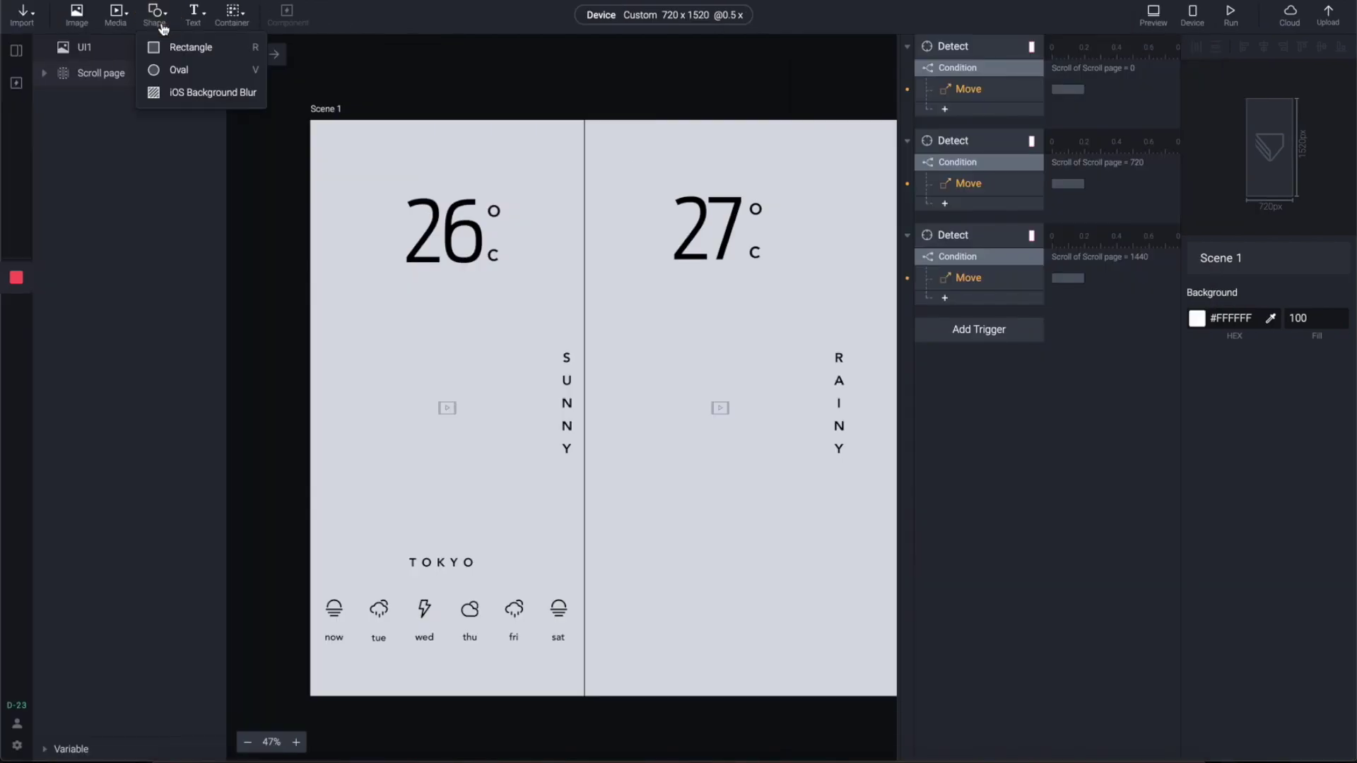
{"action": "left_click", "coordinate": [205, 51]}
{"action": "left_click_drag", "start_coordinate": [331, 146], "coordinate": [338, 613]}
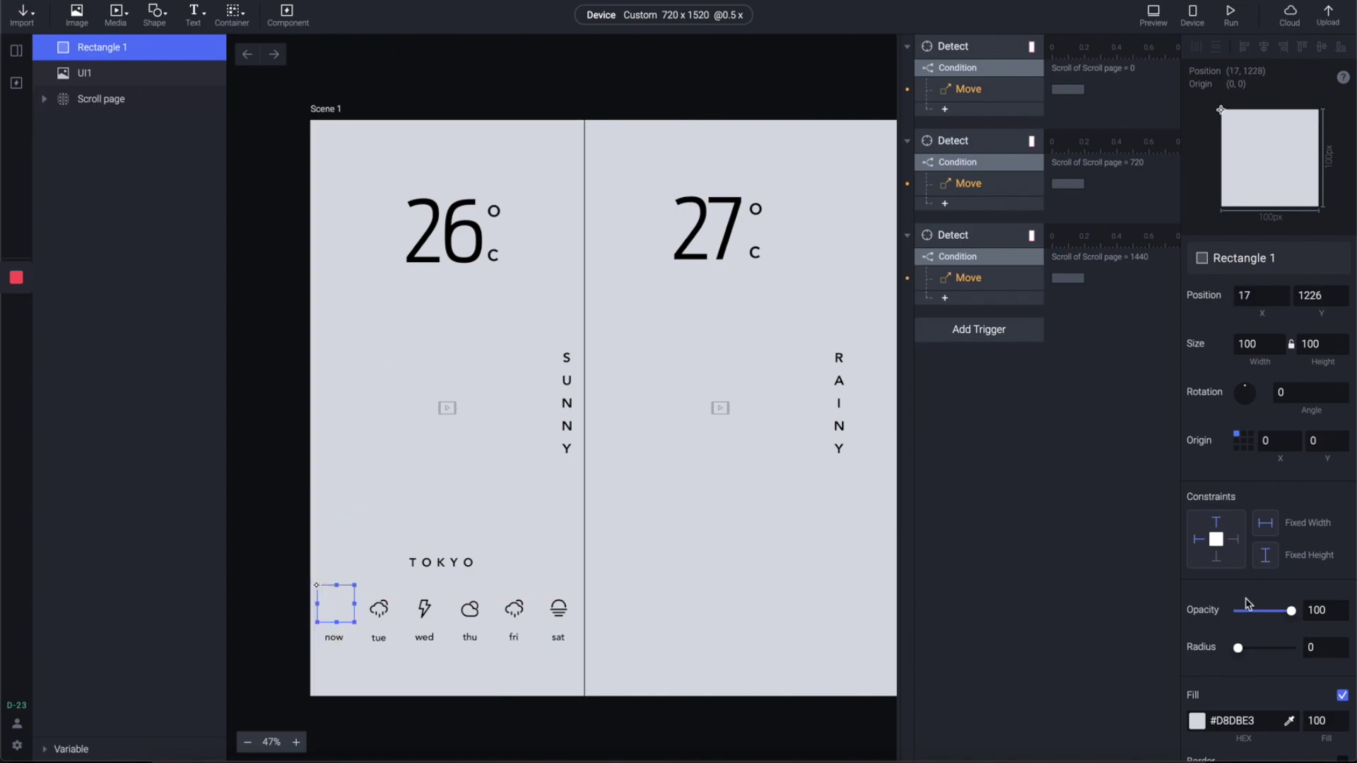
{"action": "left_click", "coordinate": [1196, 721]}
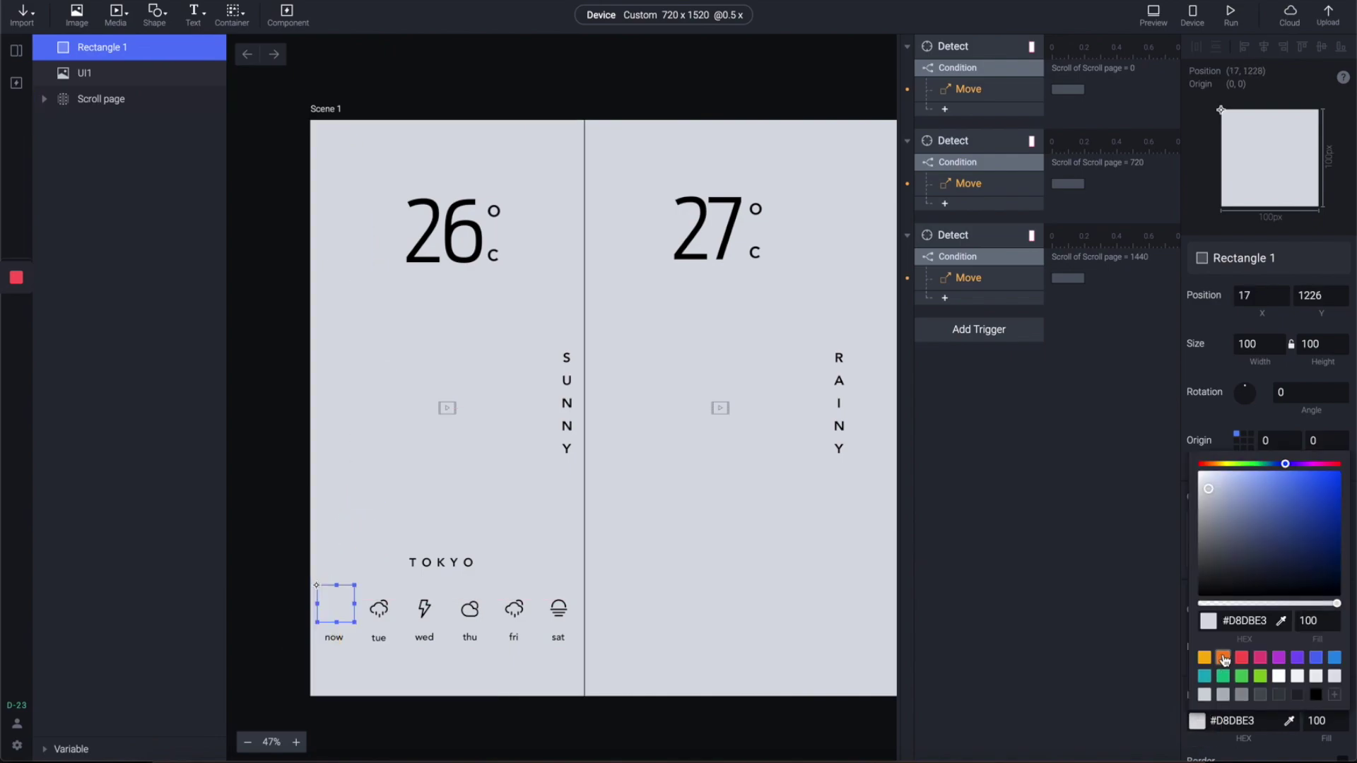
{"action": "left_click", "coordinate": [1222, 464]}
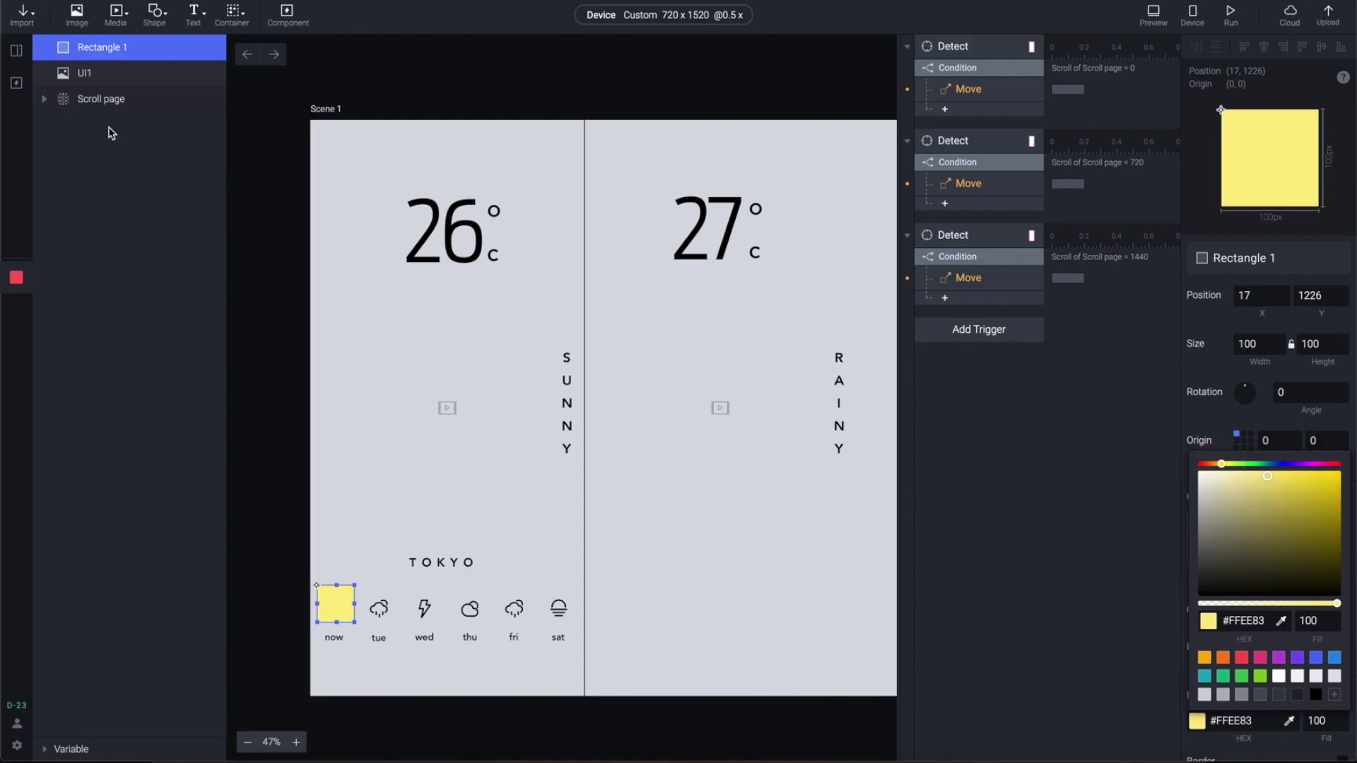
{"action": "left_click_drag", "start_coordinate": [92, 73], "coordinate": [96, 90]}
- Rename the yellow rectangle as Active and stretch it downward behind the "now" label
{"action": "double_click", "coordinate": [97, 74]}
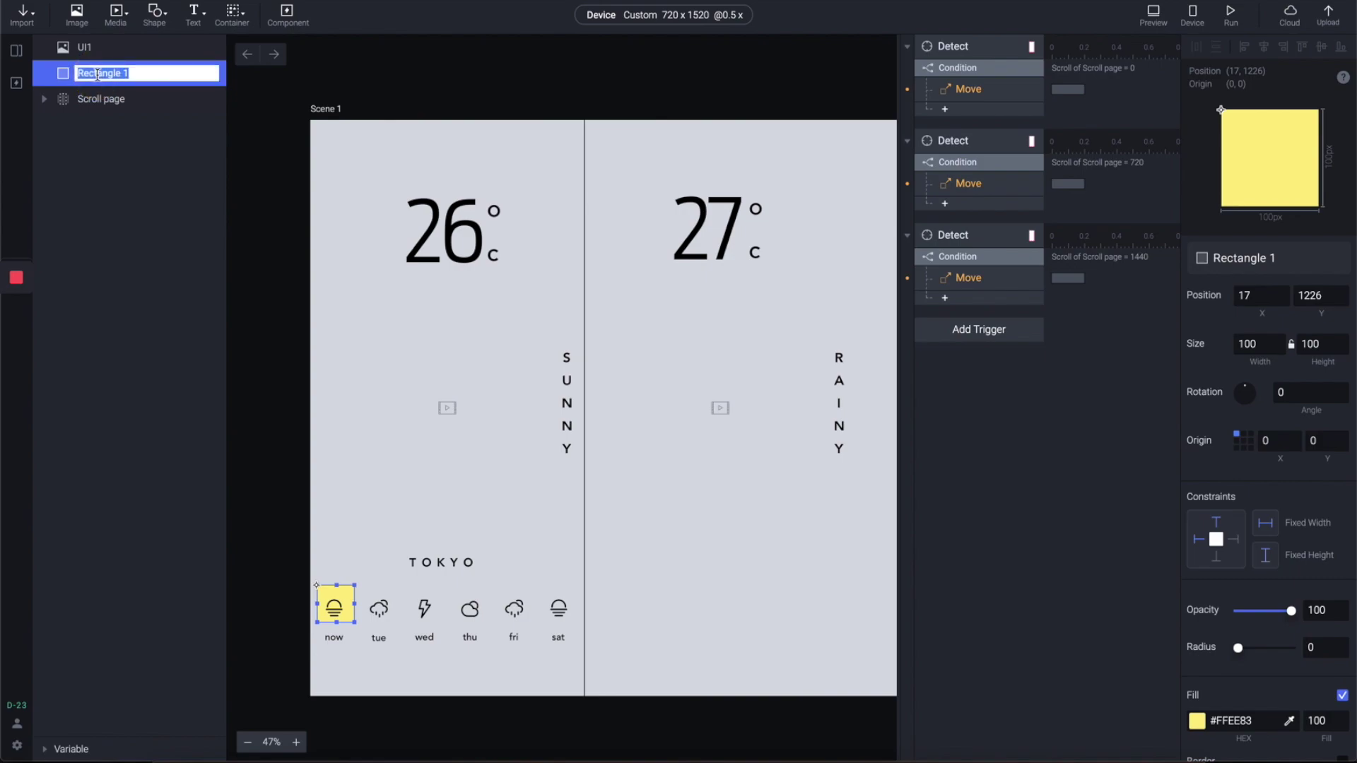
{"action": "type", "text": "Active"}
{"action": "key", "text": "Return"}
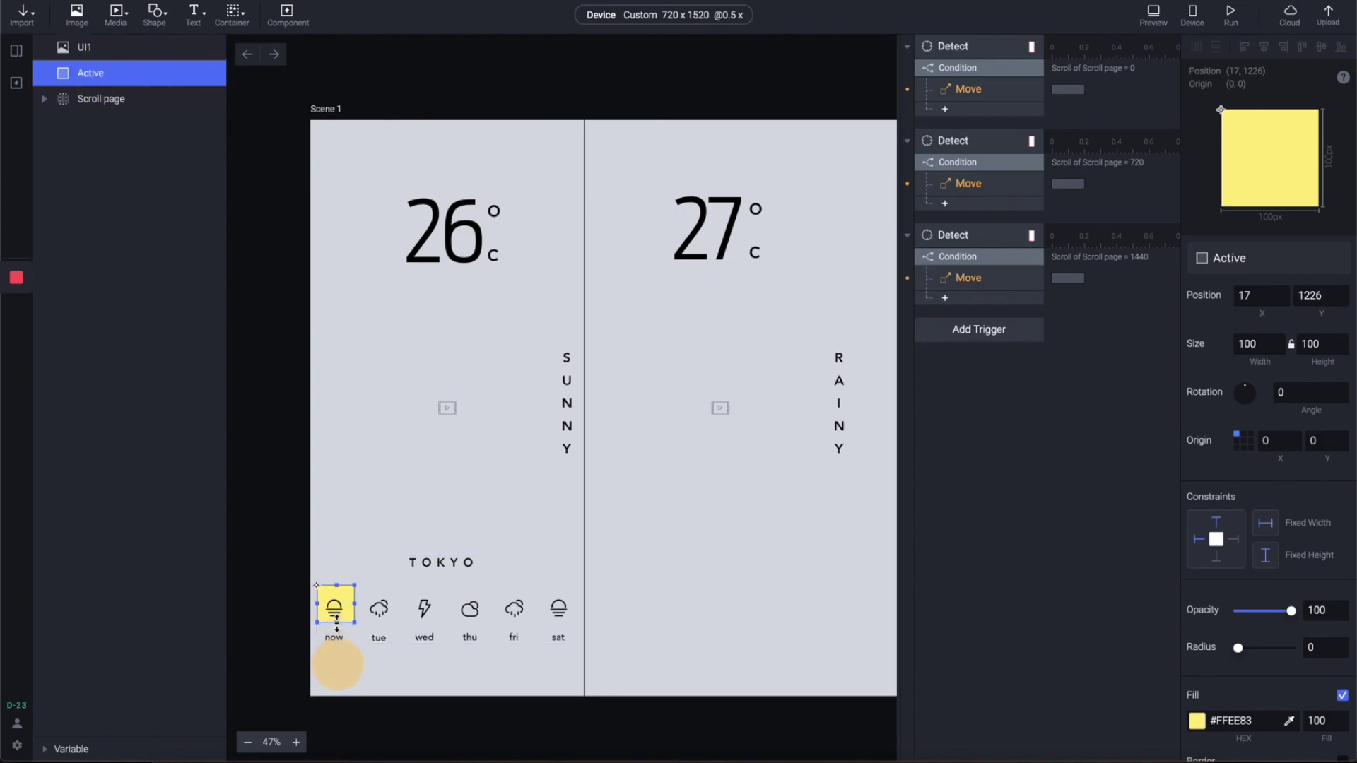
{"action": "left_click_drag", "start_coordinate": [336, 668], "coordinate": [337, 702]}
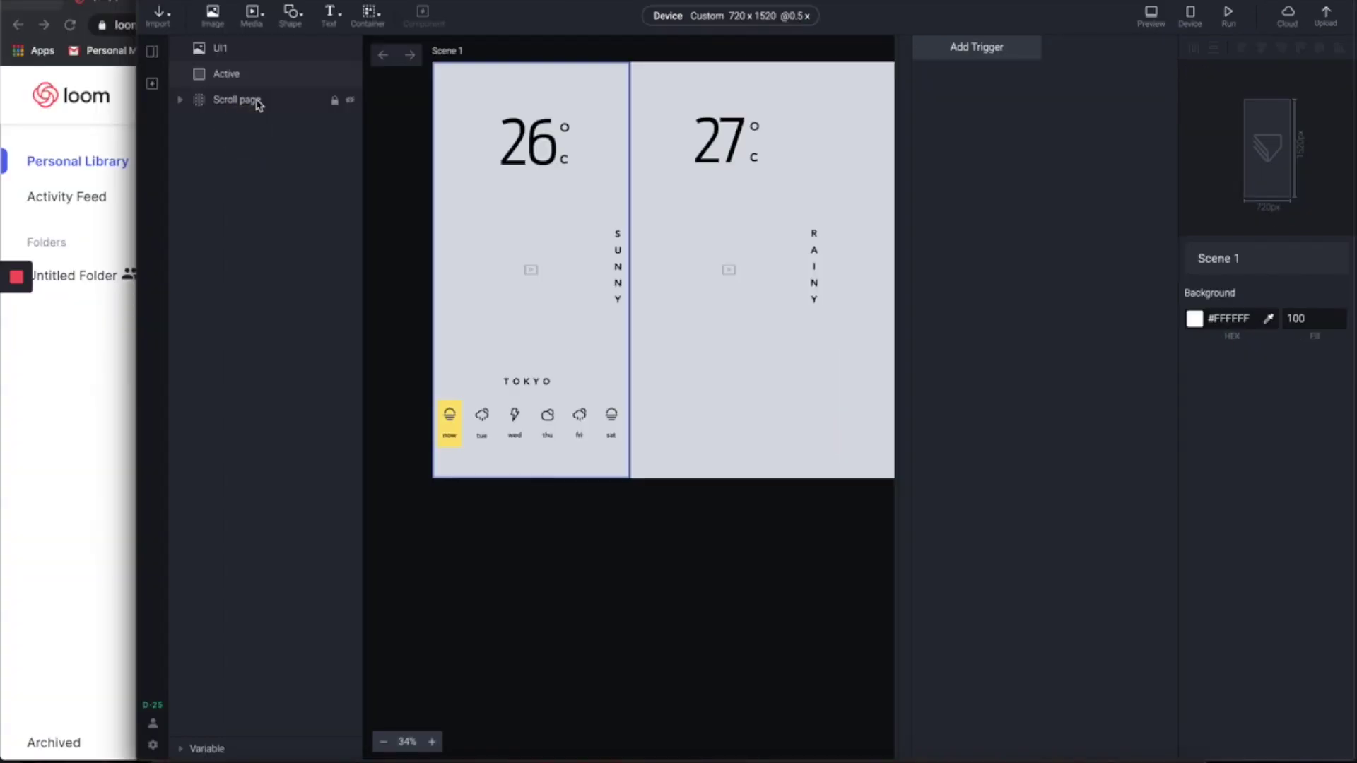
- Add a Detect trigger to the Scroll page container that monitors its Scroll property
{"action": "left_click", "coordinate": [258, 105]}
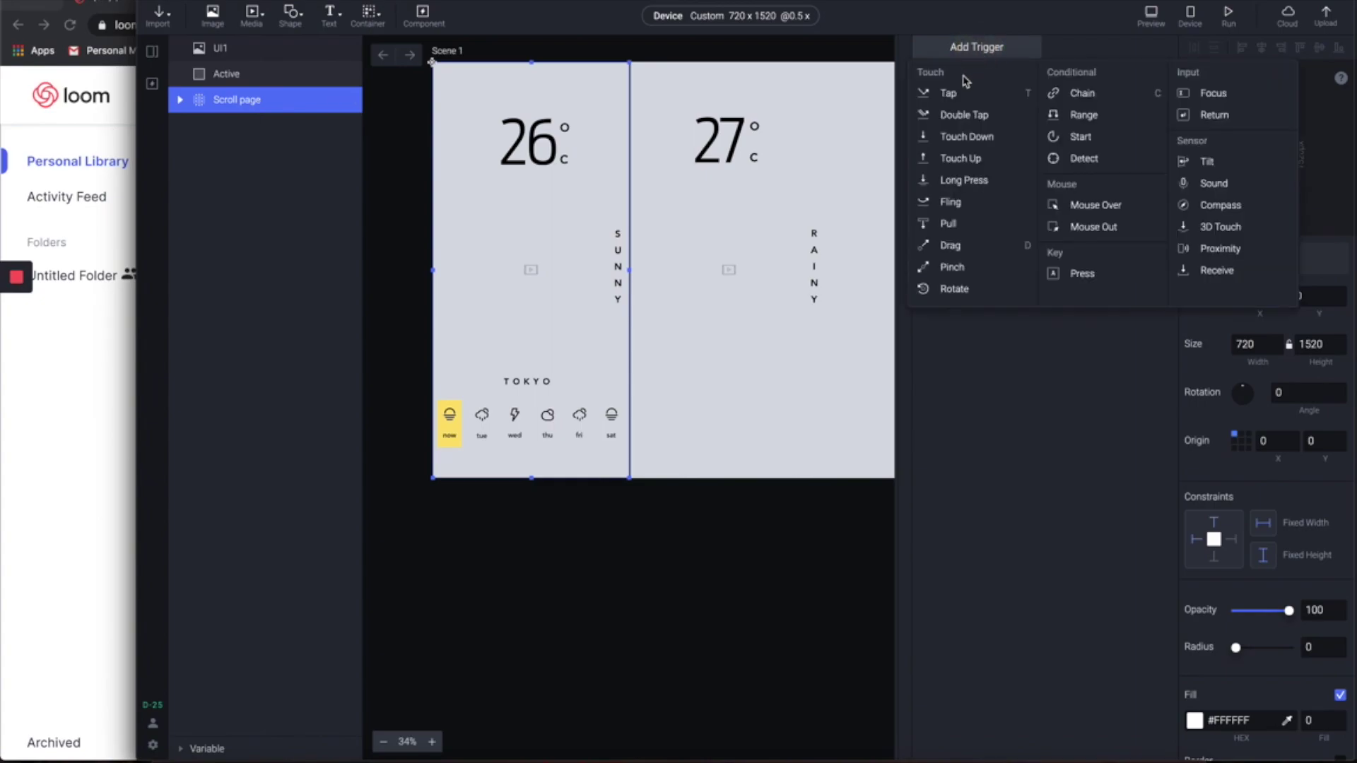
{"action": "left_click", "coordinate": [1108, 166]}
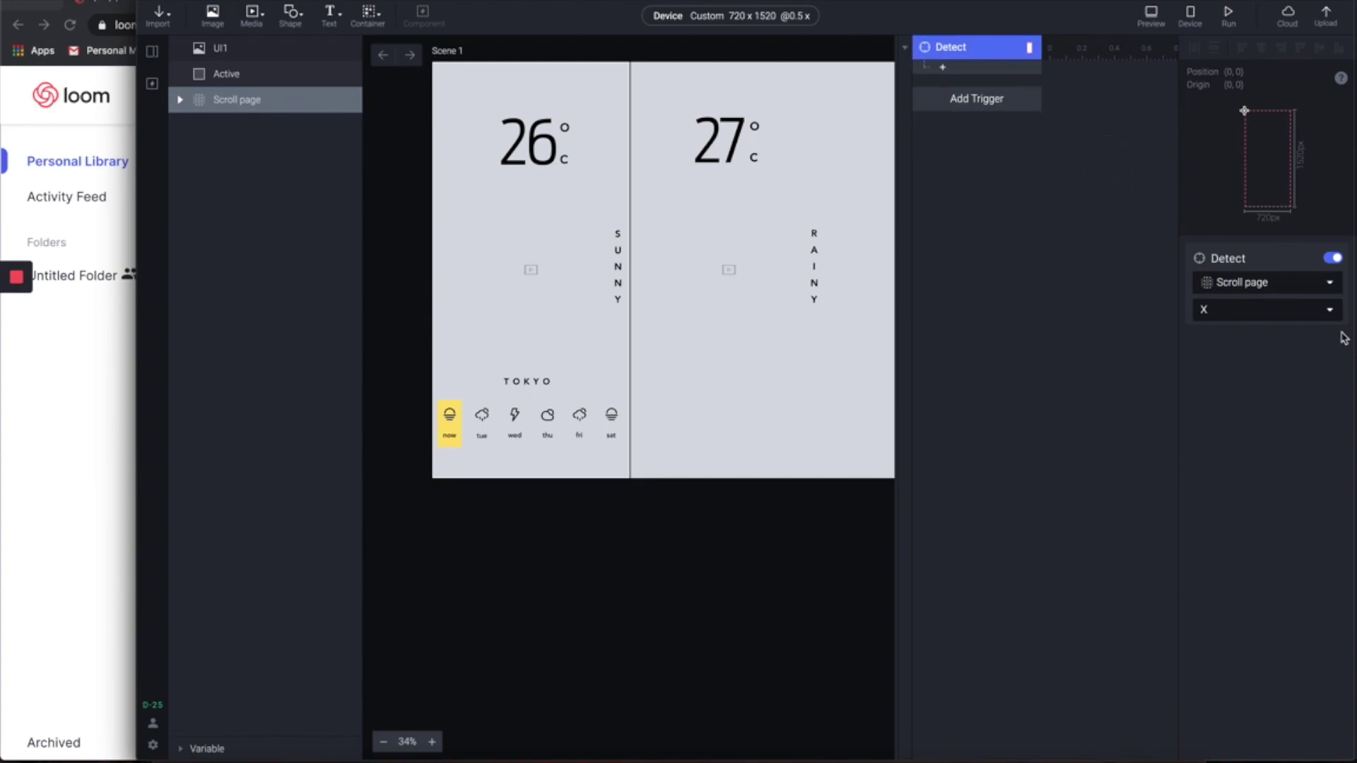
{"action": "left_click", "coordinate": [1331, 309]}
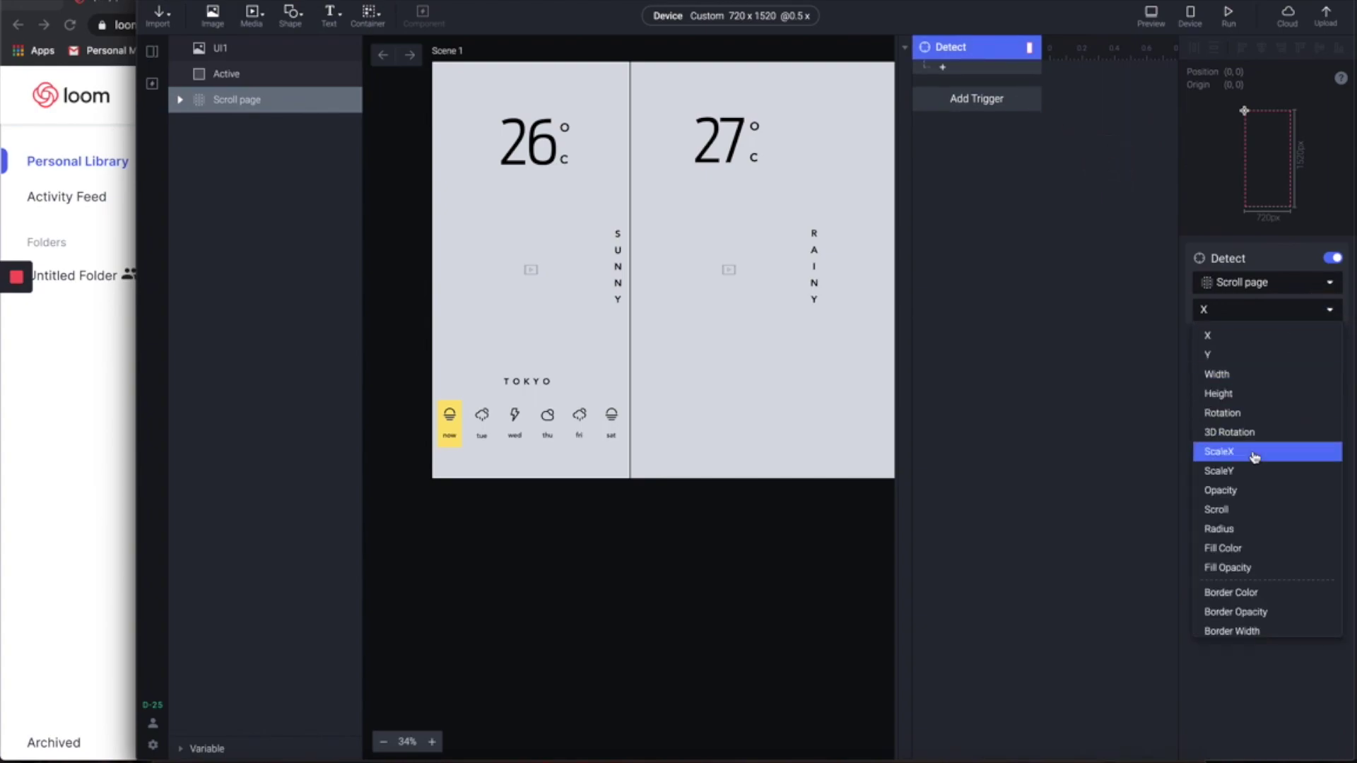
{"action": "left_click", "coordinate": [1218, 510]}
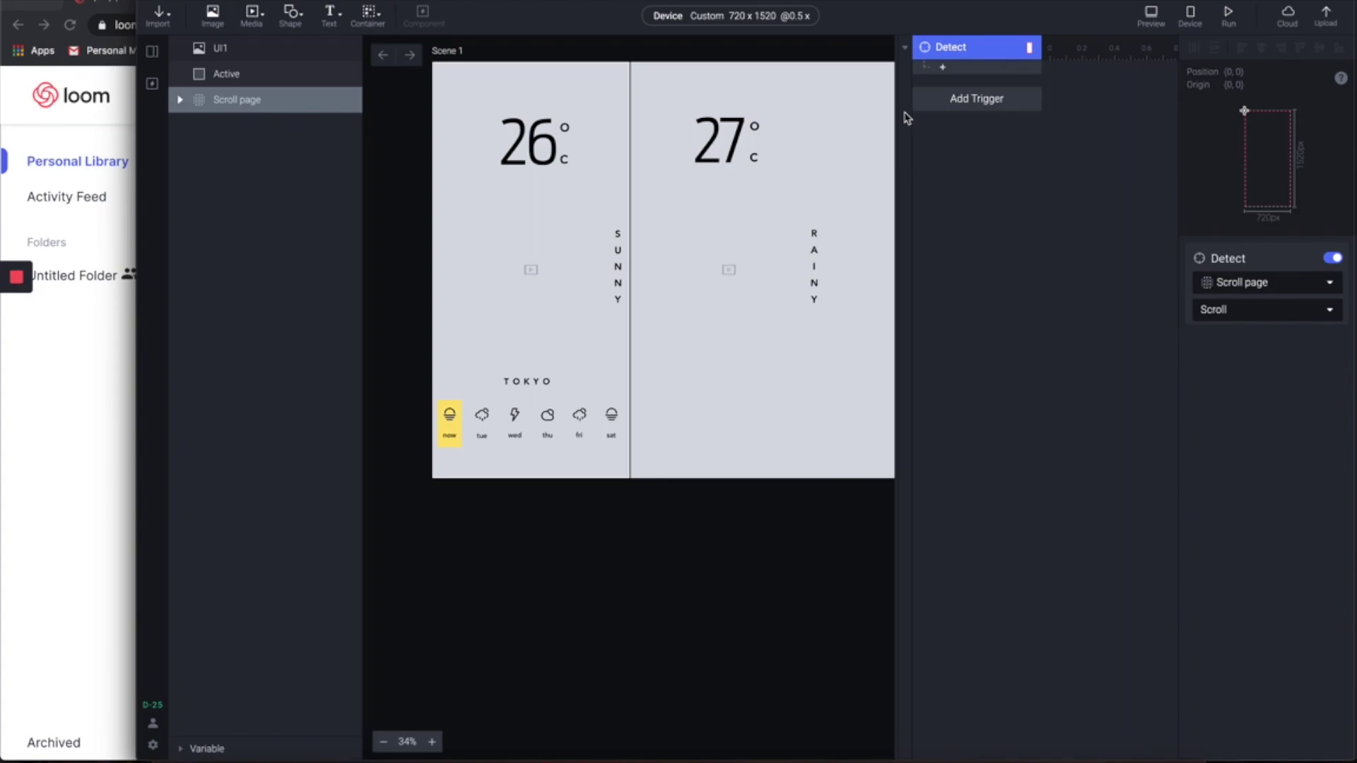
- Add a condition under the Detect trigger requiring the Scroll of Scroll page to equal 0
{"action": "left_click", "coordinate": [950, 70]}
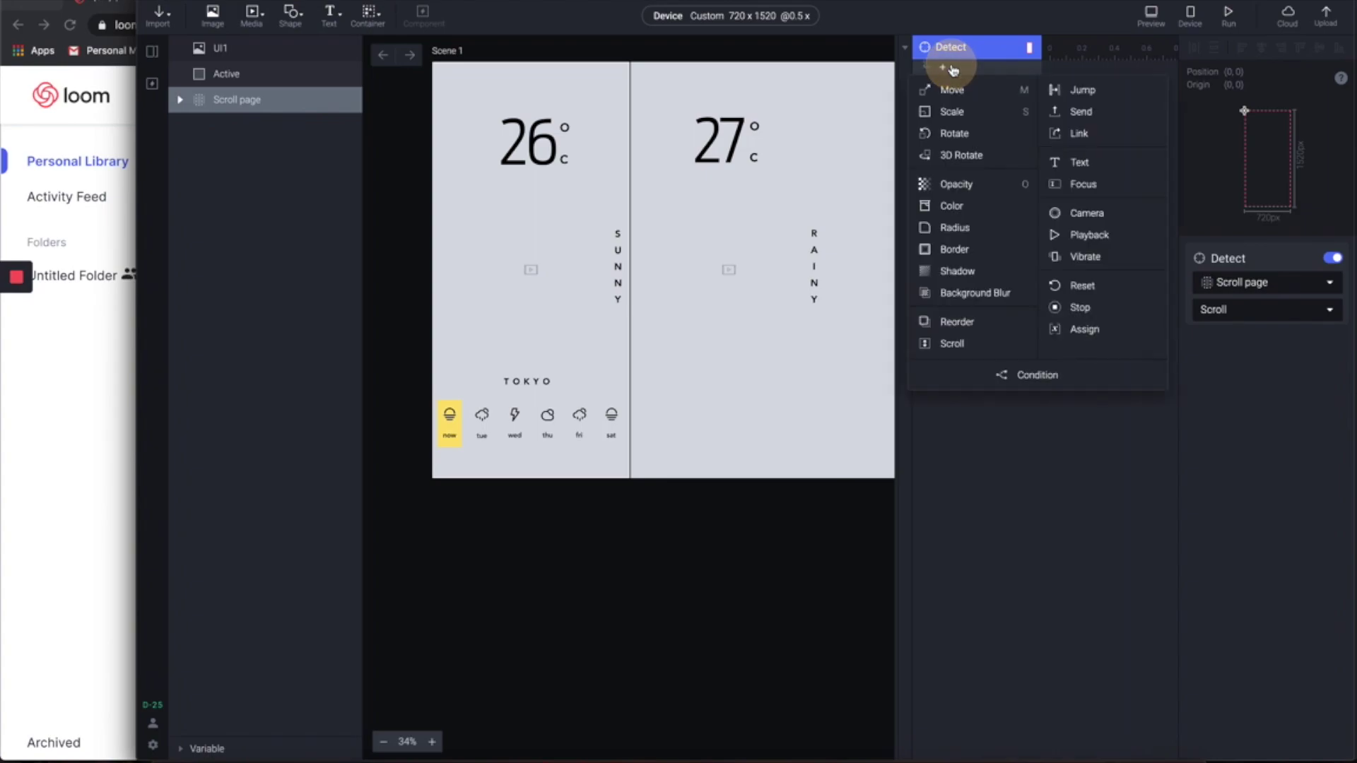
{"action": "left_click", "coordinate": [1035, 369]}
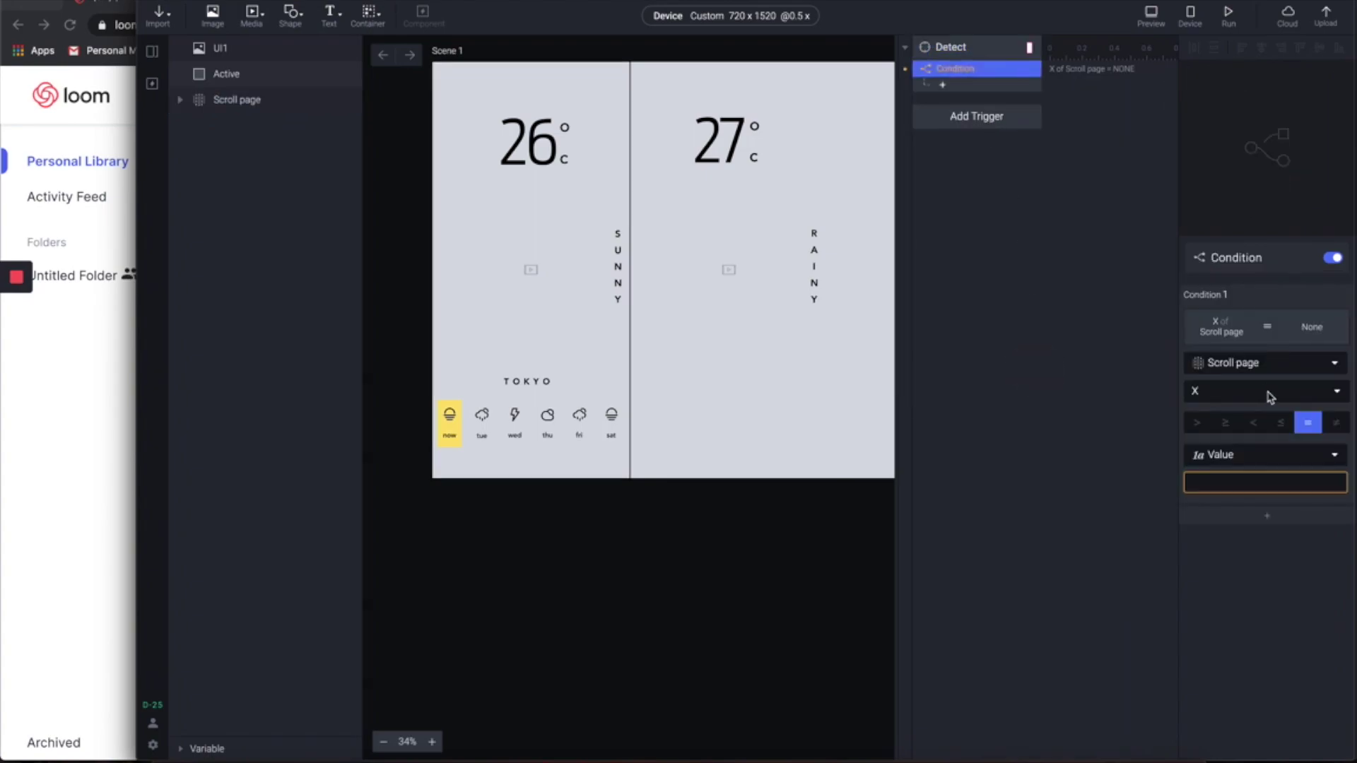
{"action": "left_click", "coordinate": [1337, 393]}
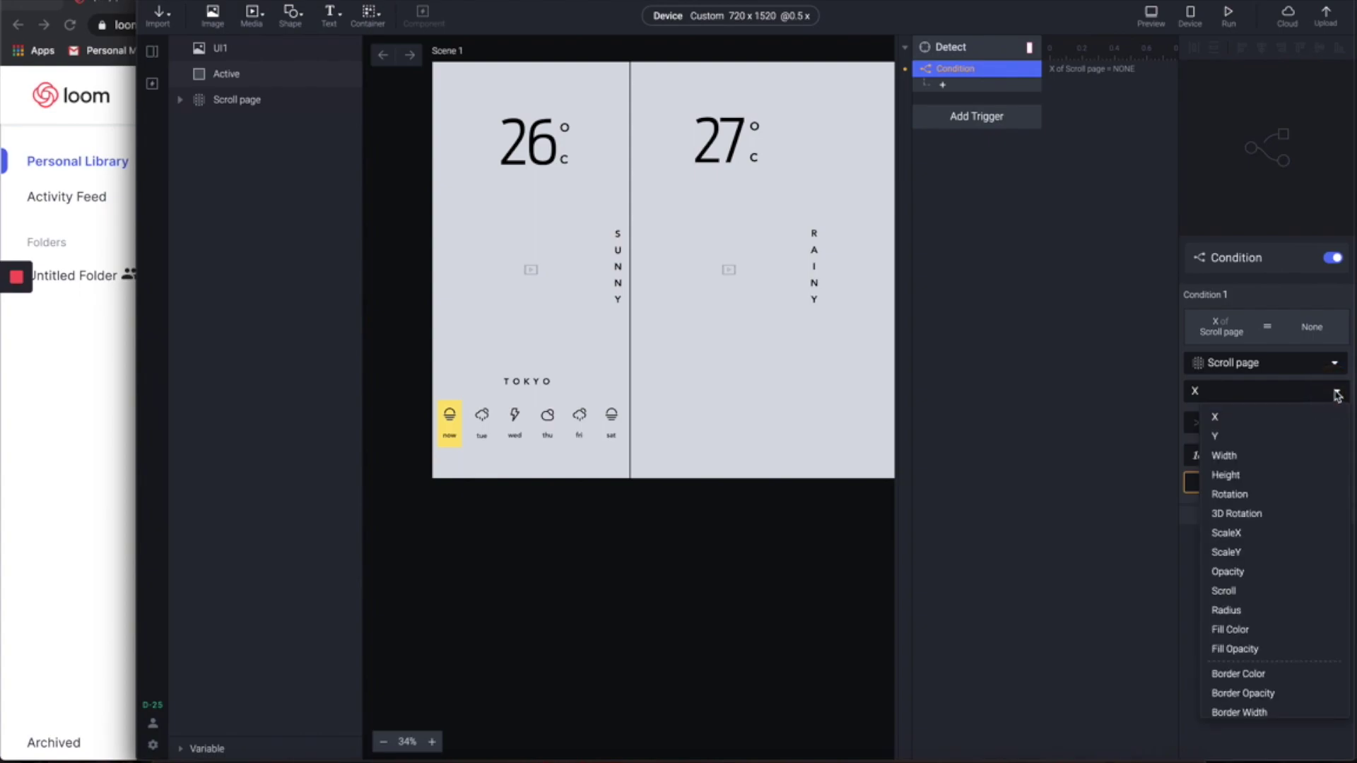
{"action": "left_click", "coordinate": [1226, 590]}
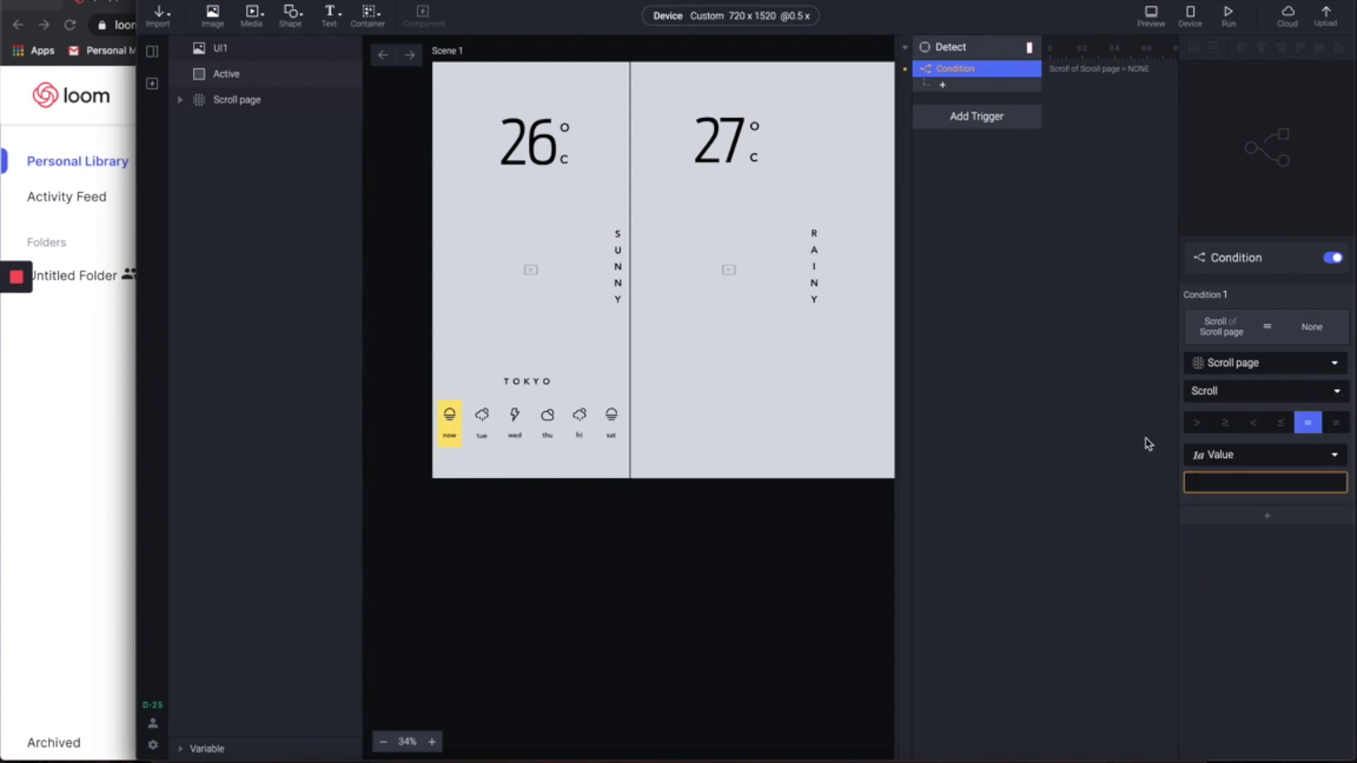
{"action": "left_click", "coordinate": [1216, 479]}
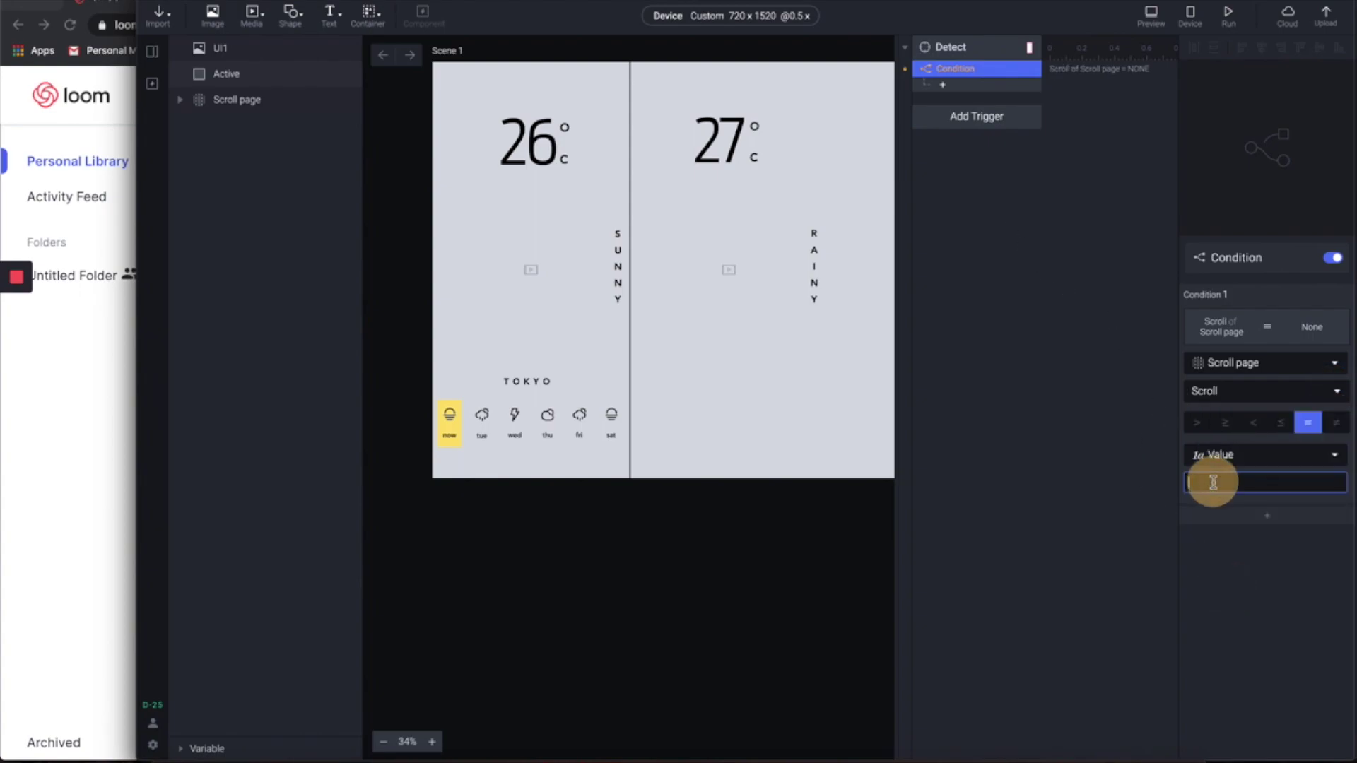
{"action": "type", "text": "0"}
{"action": "left_click", "coordinate": [990, 310]}
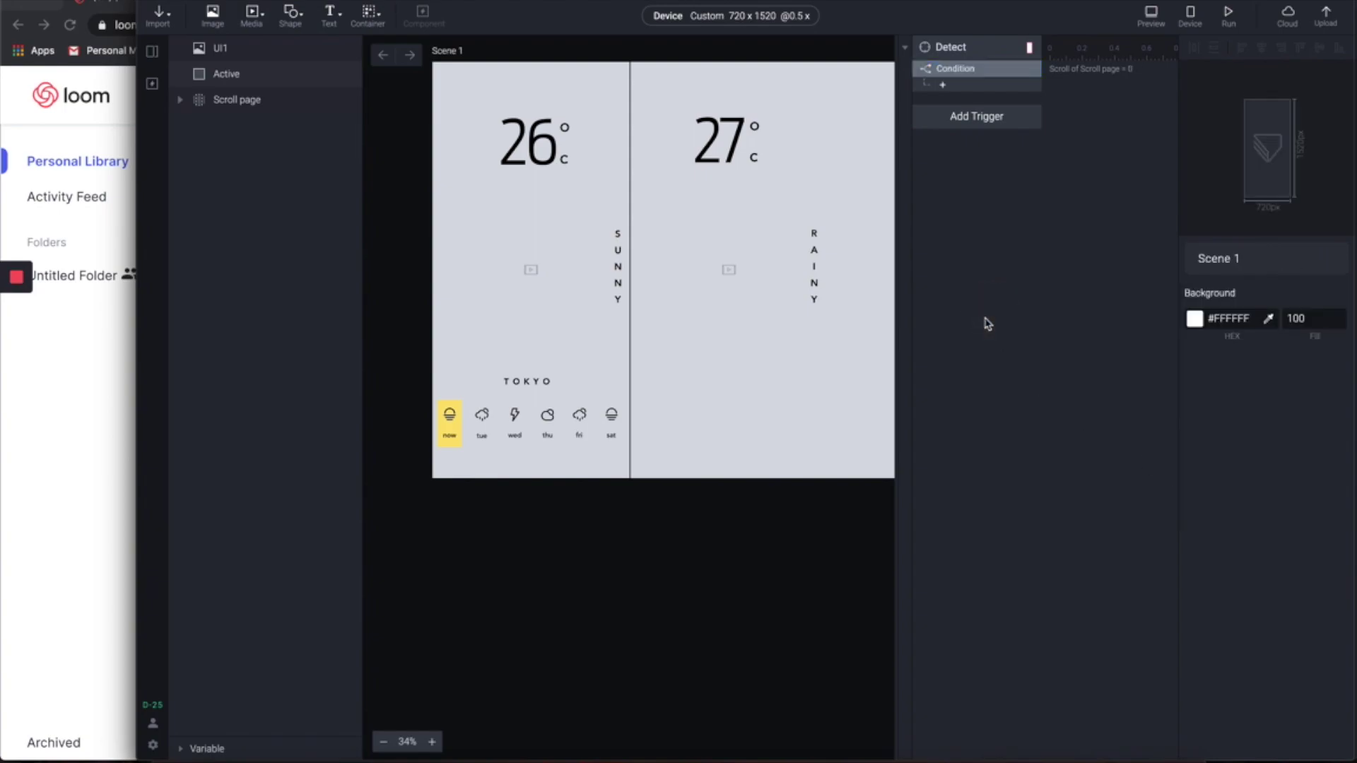
- Add a Move response under the condition that moves Active to X 20 with Linear easing
{"action": "left_click", "coordinate": [446, 410]}
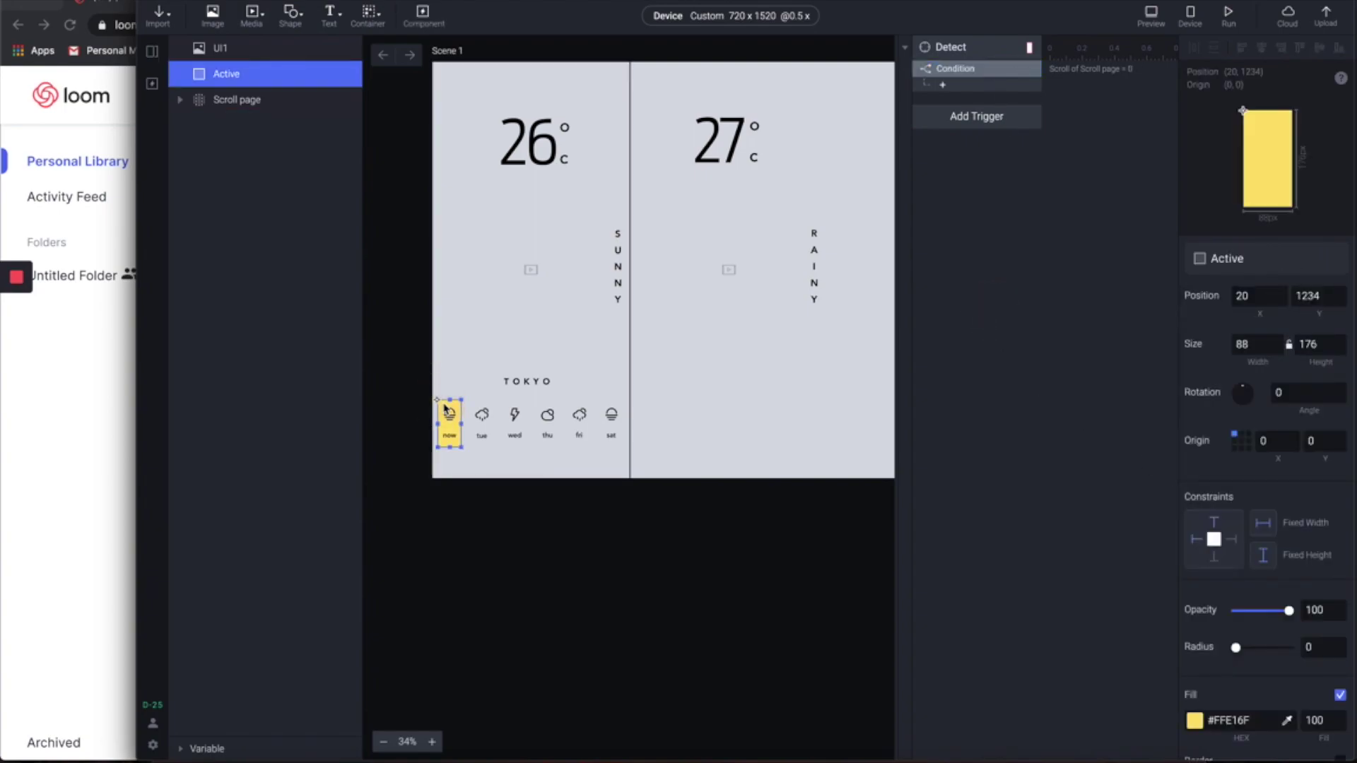
{"action": "left_click", "coordinate": [997, 85]}
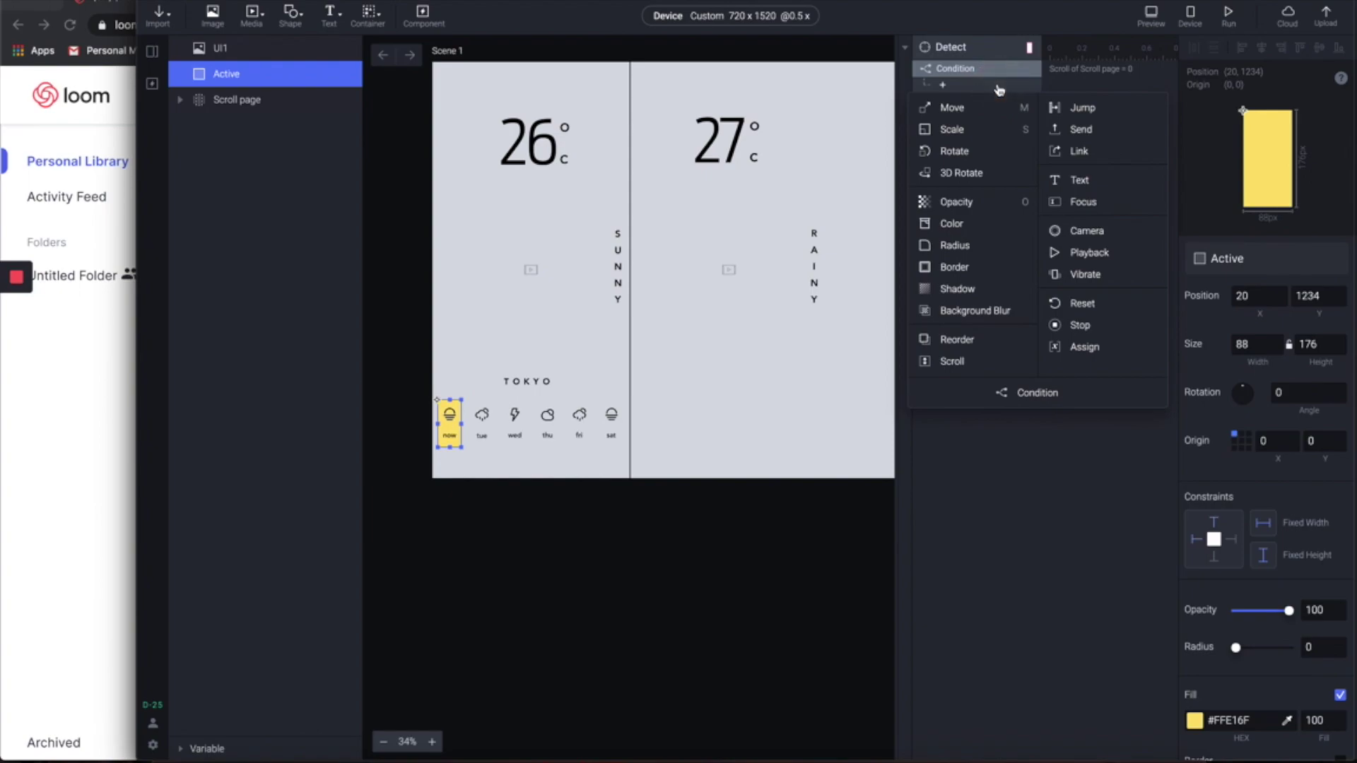
{"action": "left_click", "coordinate": [984, 109]}
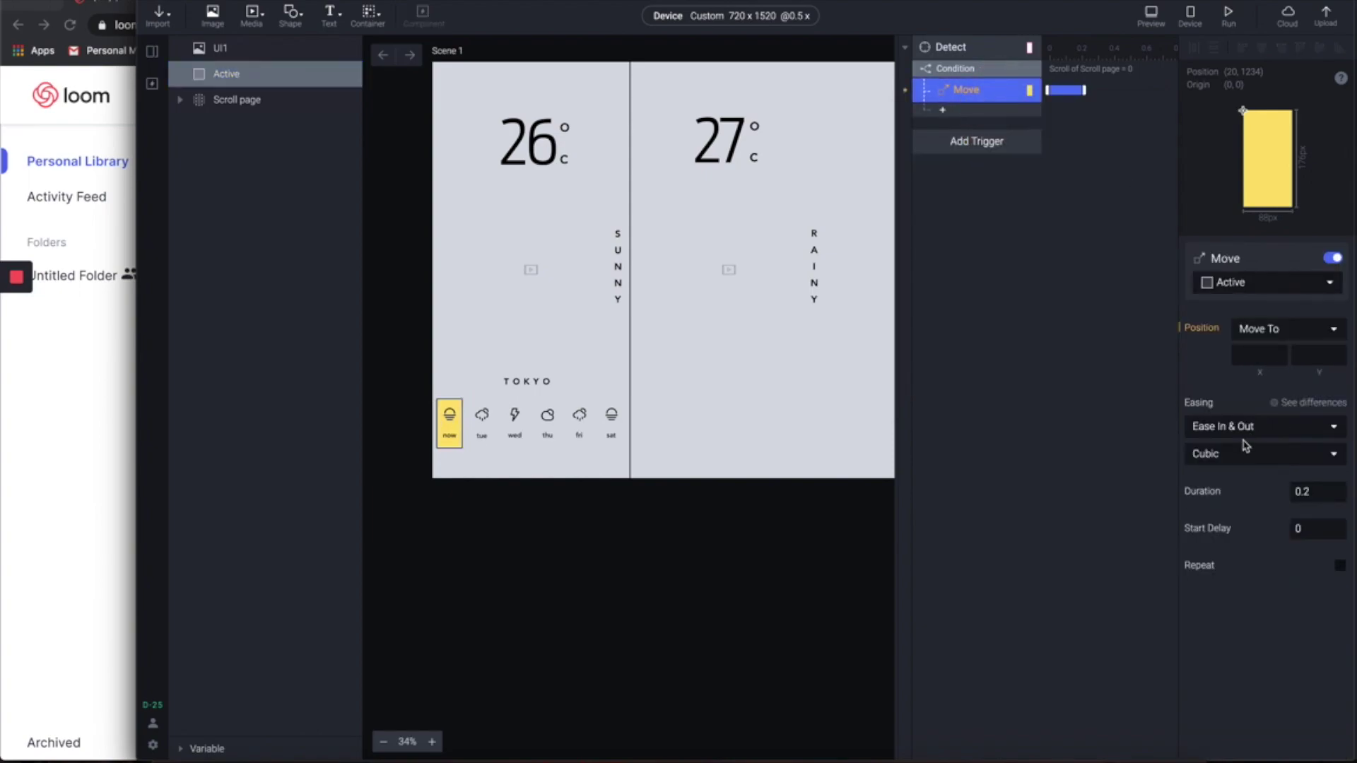
{"action": "left_click", "coordinate": [1241, 355]}
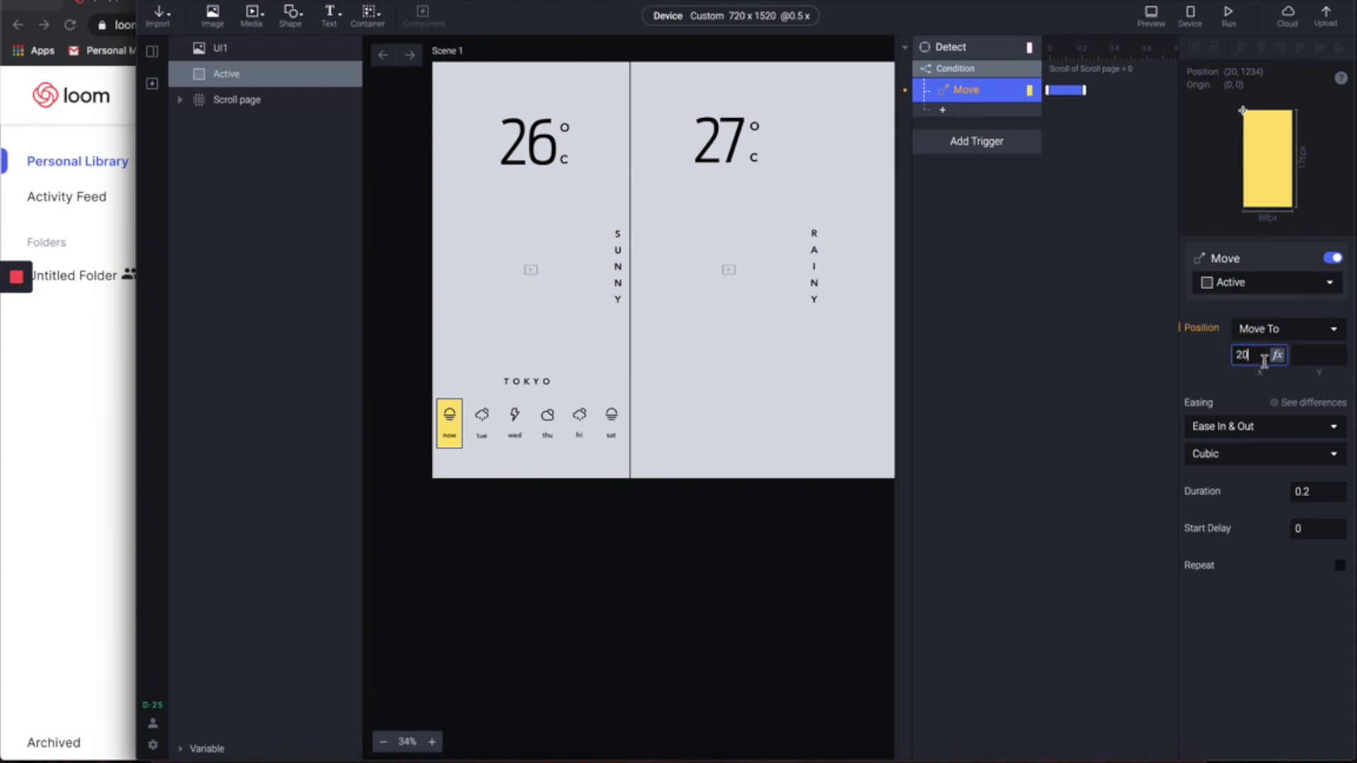
{"action": "left_click", "coordinate": [1093, 340]}
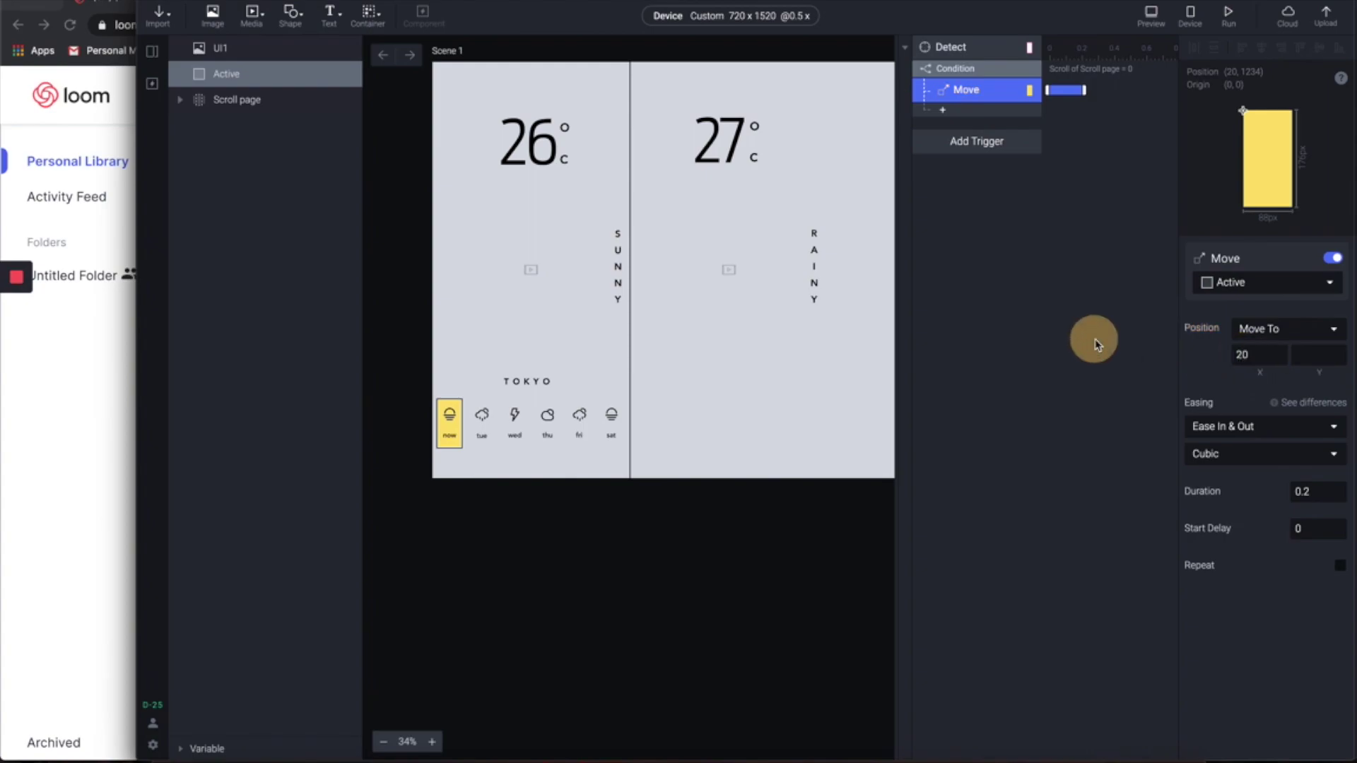
{"action": "left_click", "coordinate": [446, 414]}
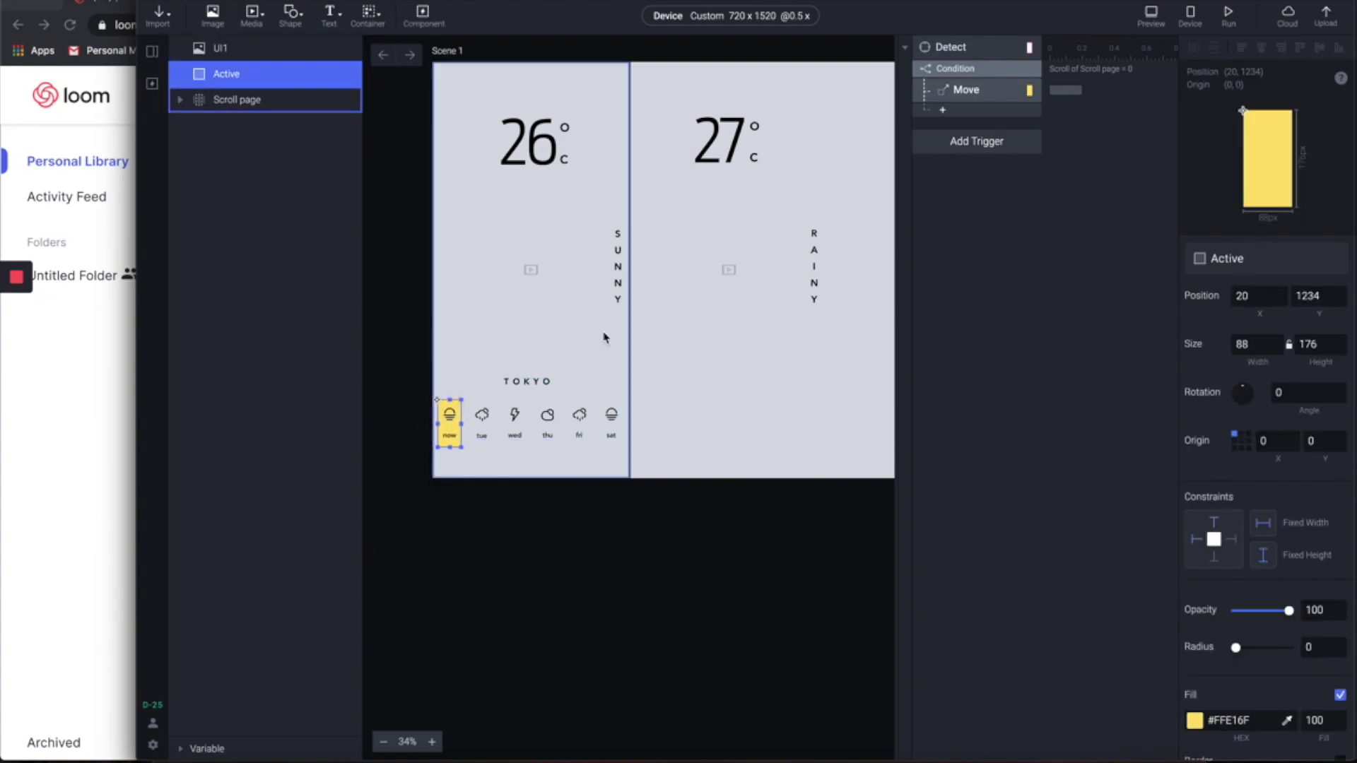
{"action": "left_click", "coordinate": [965, 91]}
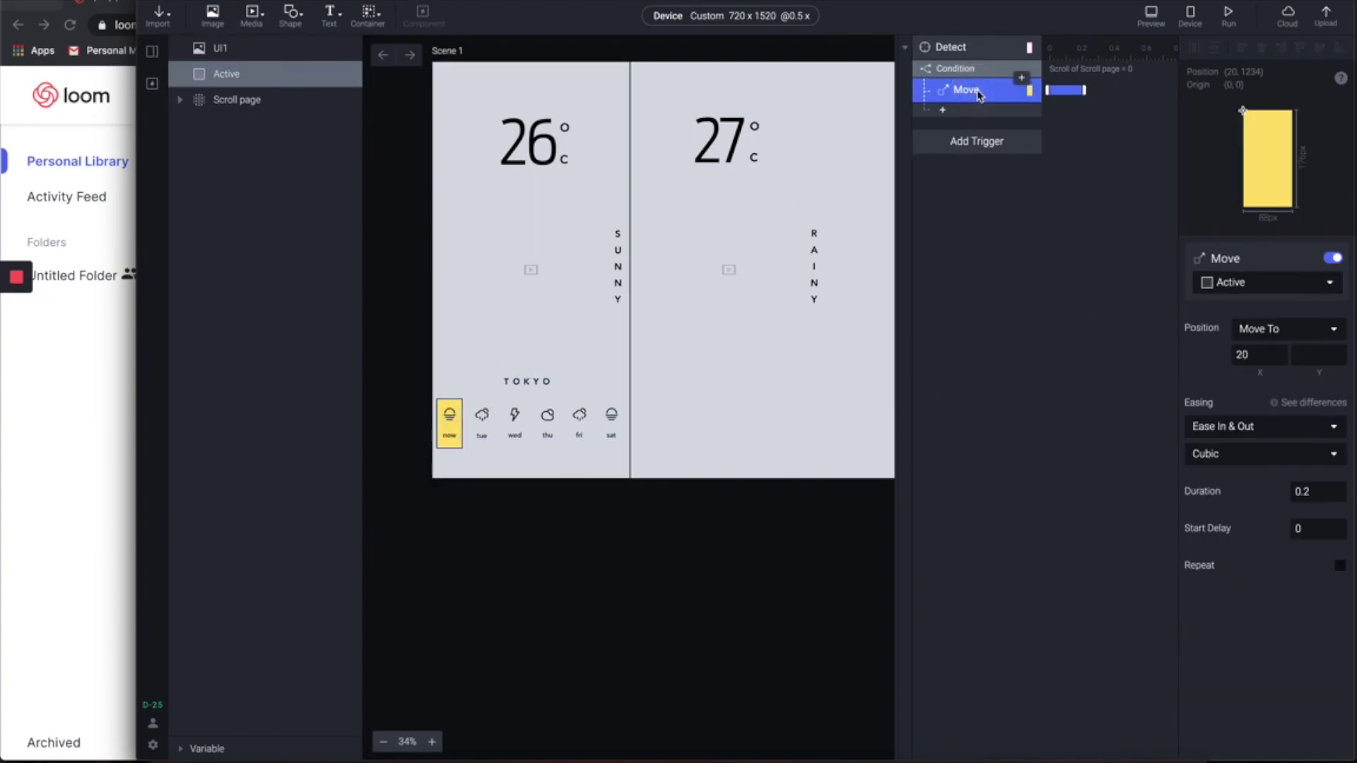
{"action": "left_click", "coordinate": [1302, 433]}
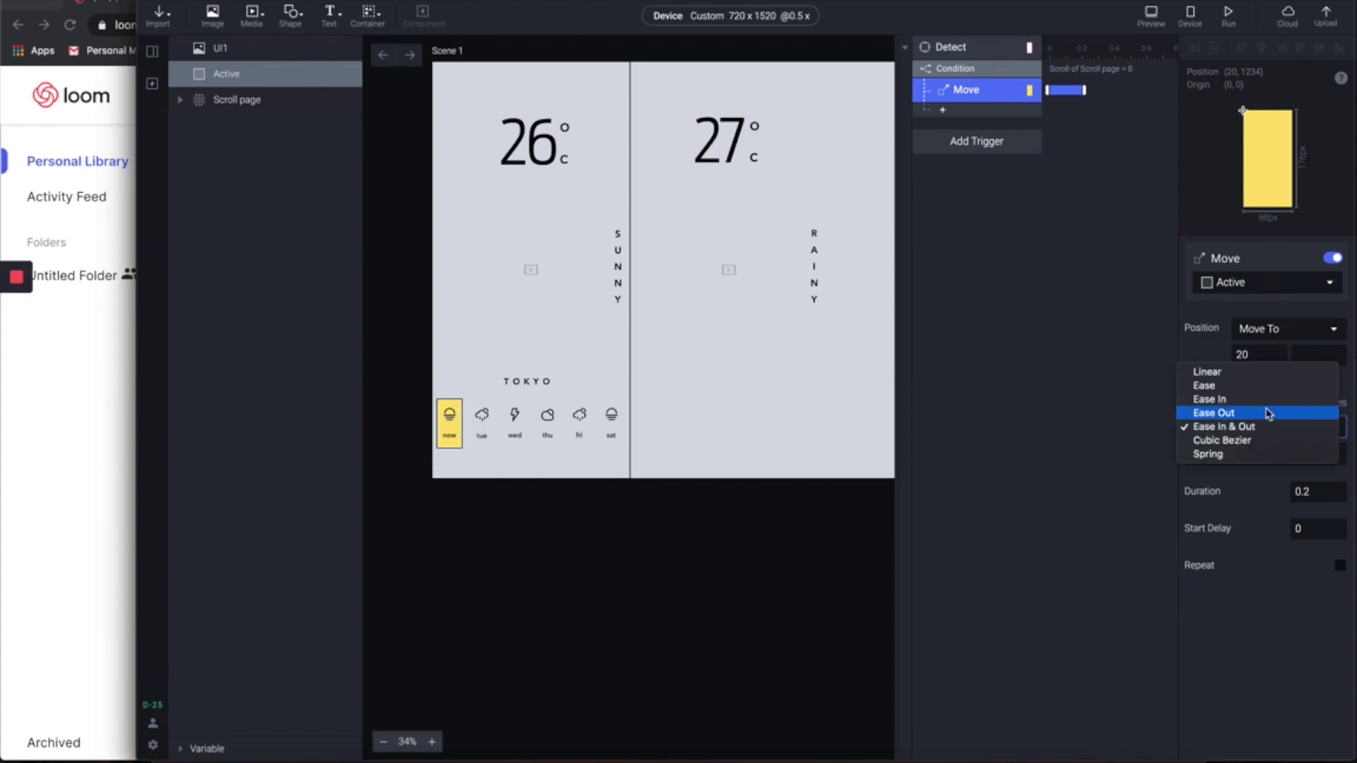
{"action": "left_click", "coordinate": [1258, 372]}
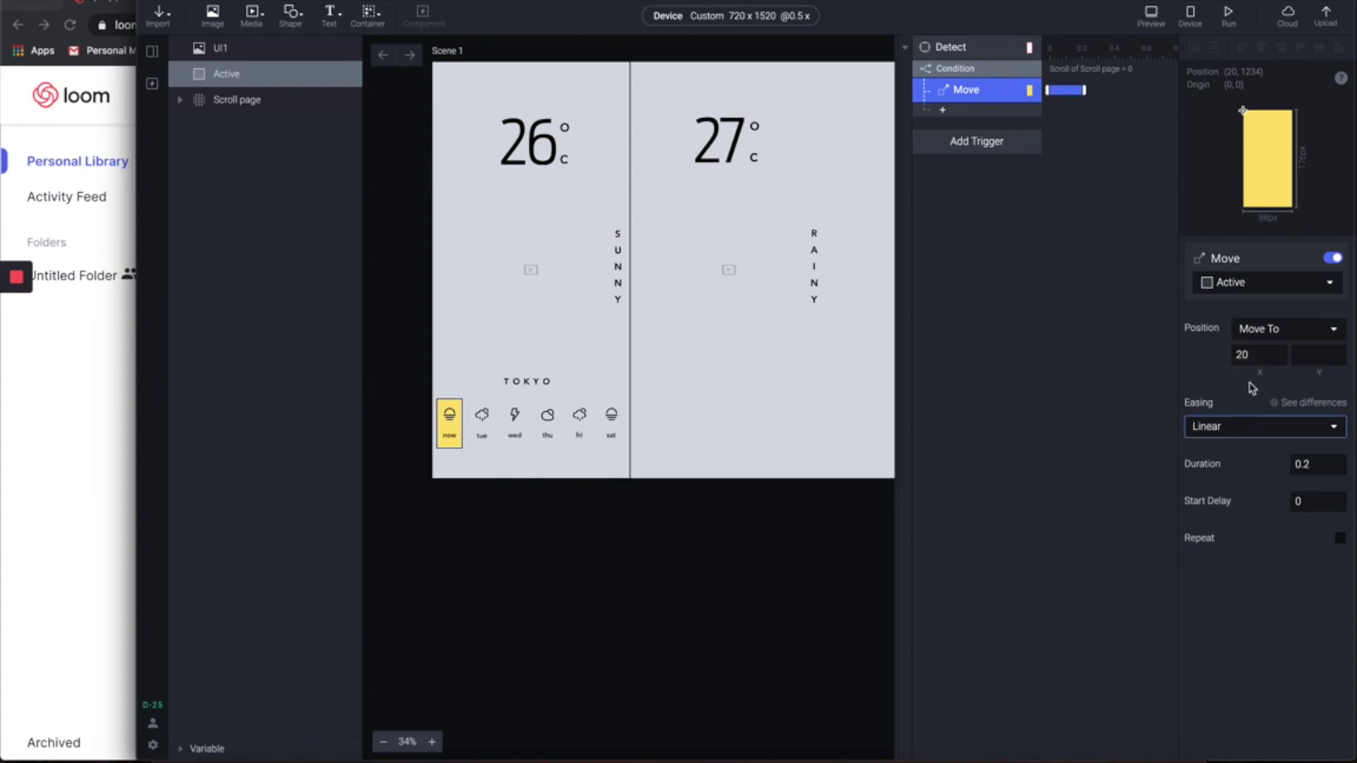
- Duplicate the Detect trigger and set the copy's condition value to 720
{"action": "left_click", "coordinate": [956, 69]}
{"action": "left_click", "coordinate": [961, 49]}
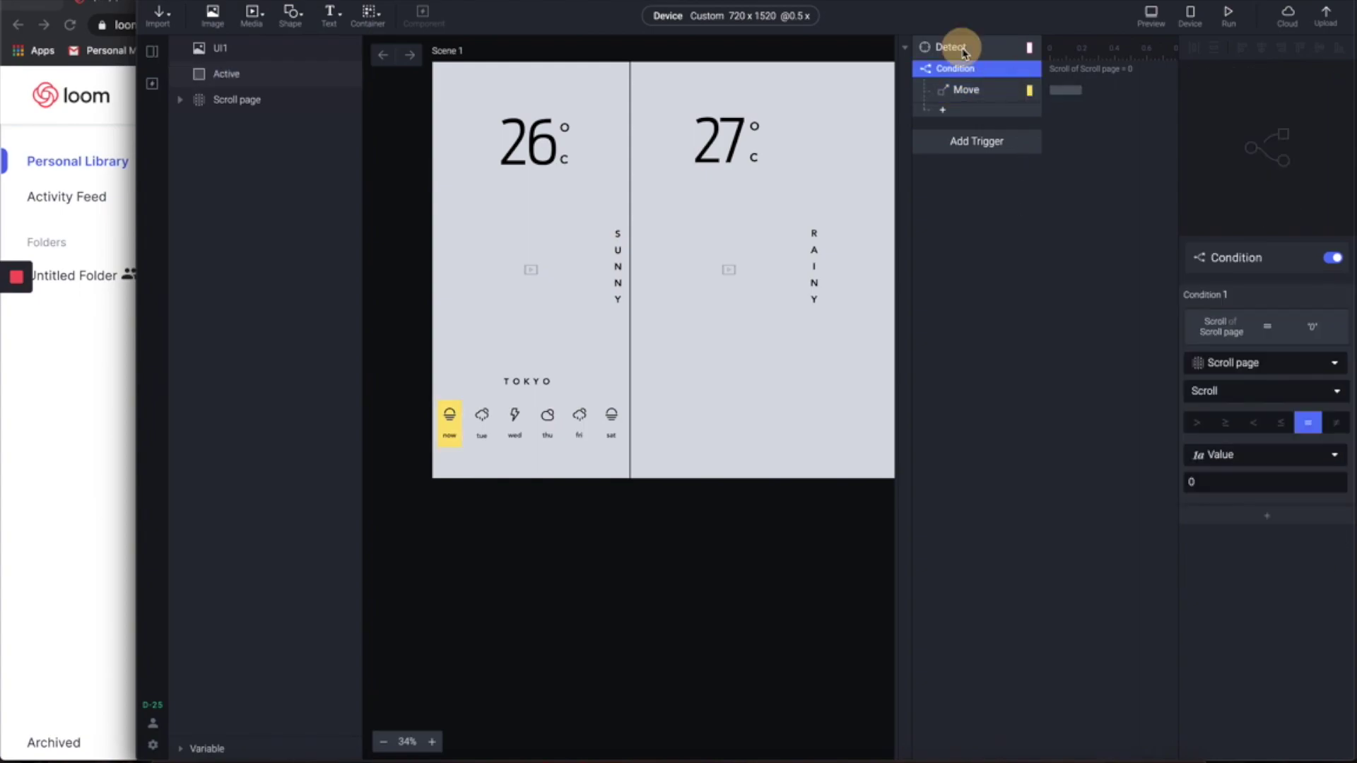
{"action": "right_click", "coordinate": [963, 50]}
{"action": "left_click", "coordinate": [996, 106]}
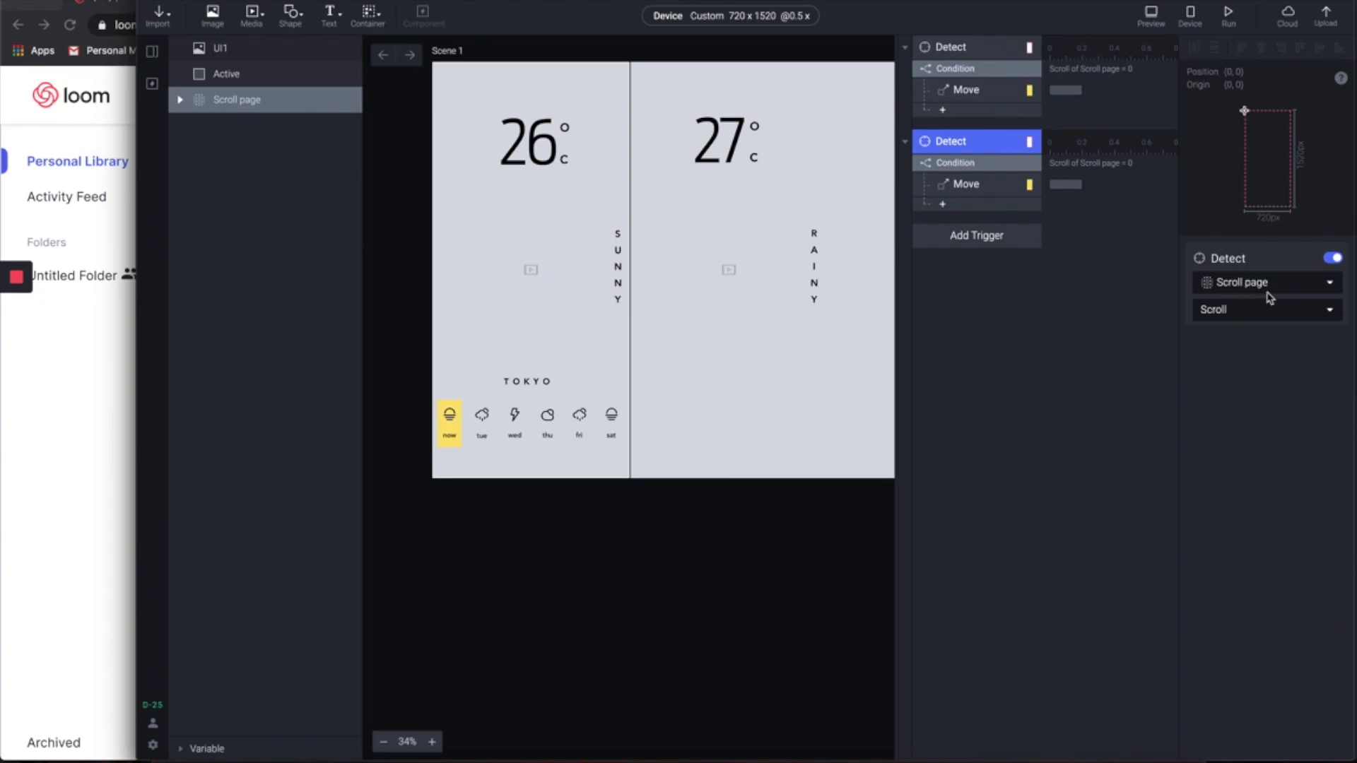
{"action": "left_click", "coordinate": [990, 163]}
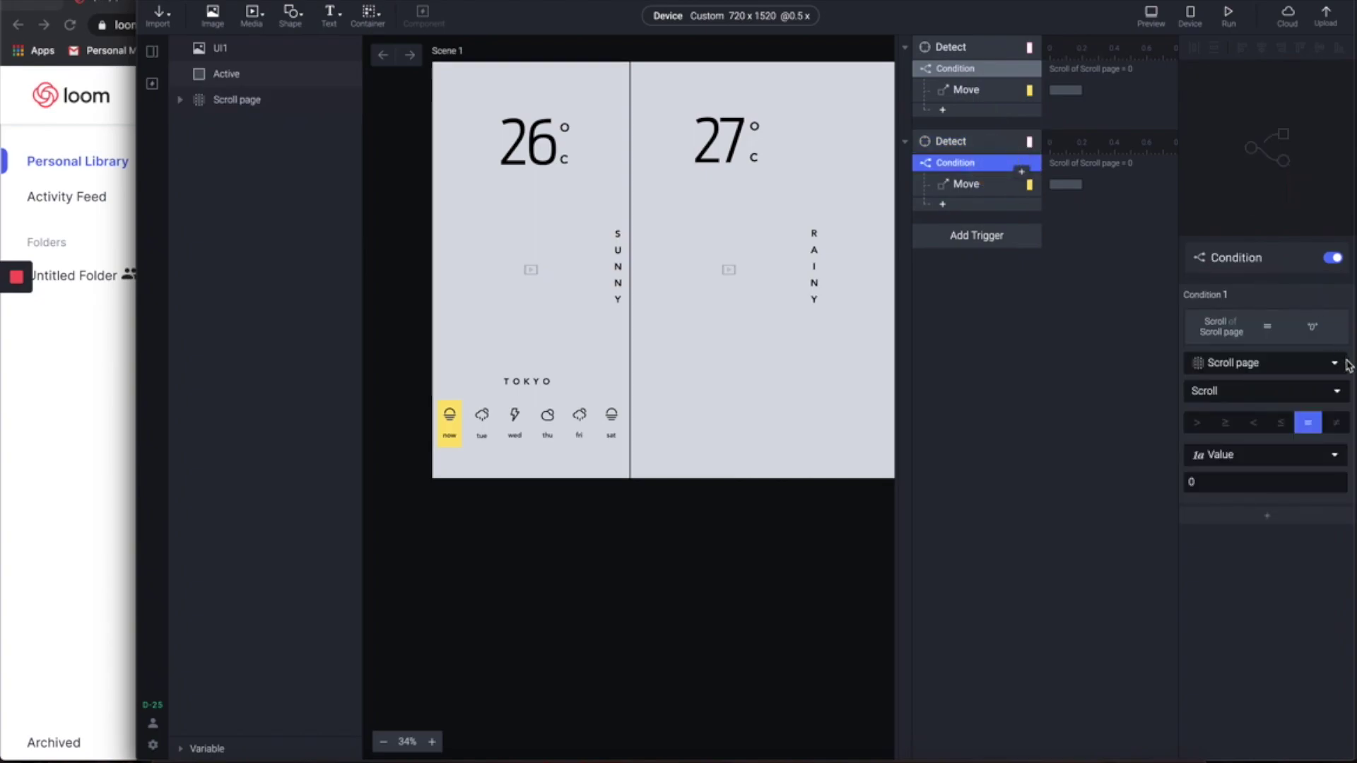
{"action": "left_click", "coordinate": [1210, 477]}
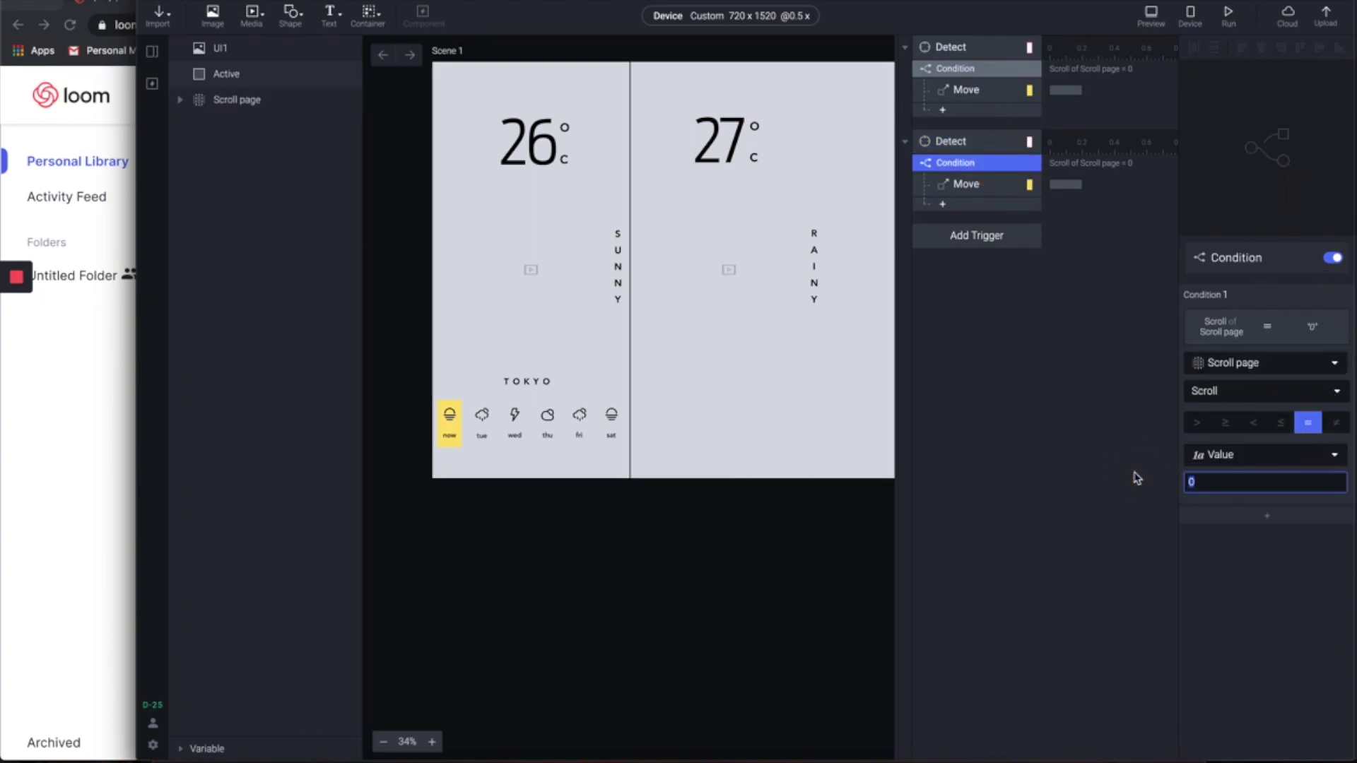
{"action": "left_click", "coordinate": [1235, 535]}
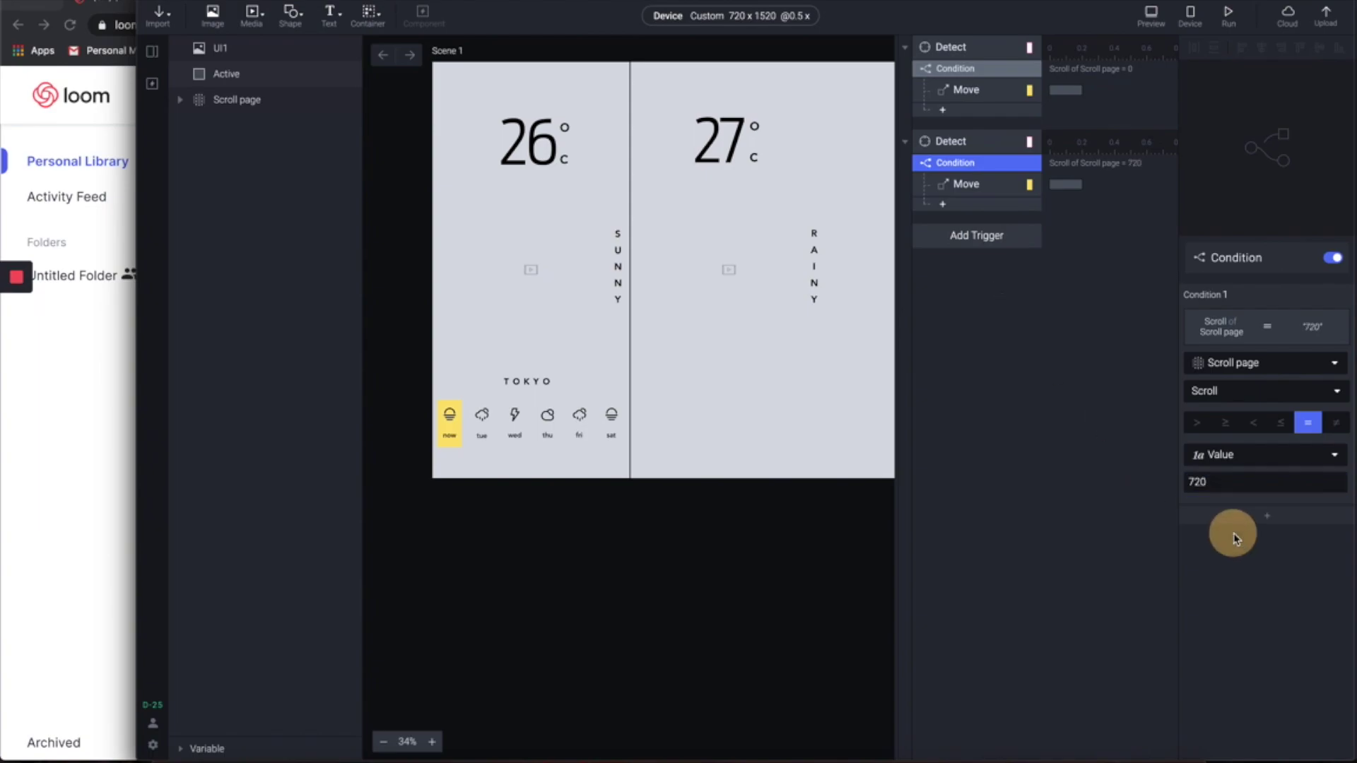
- Set the Move response under the 720 condition to move Active to X 135
{"action": "left_click", "coordinate": [973, 186]}
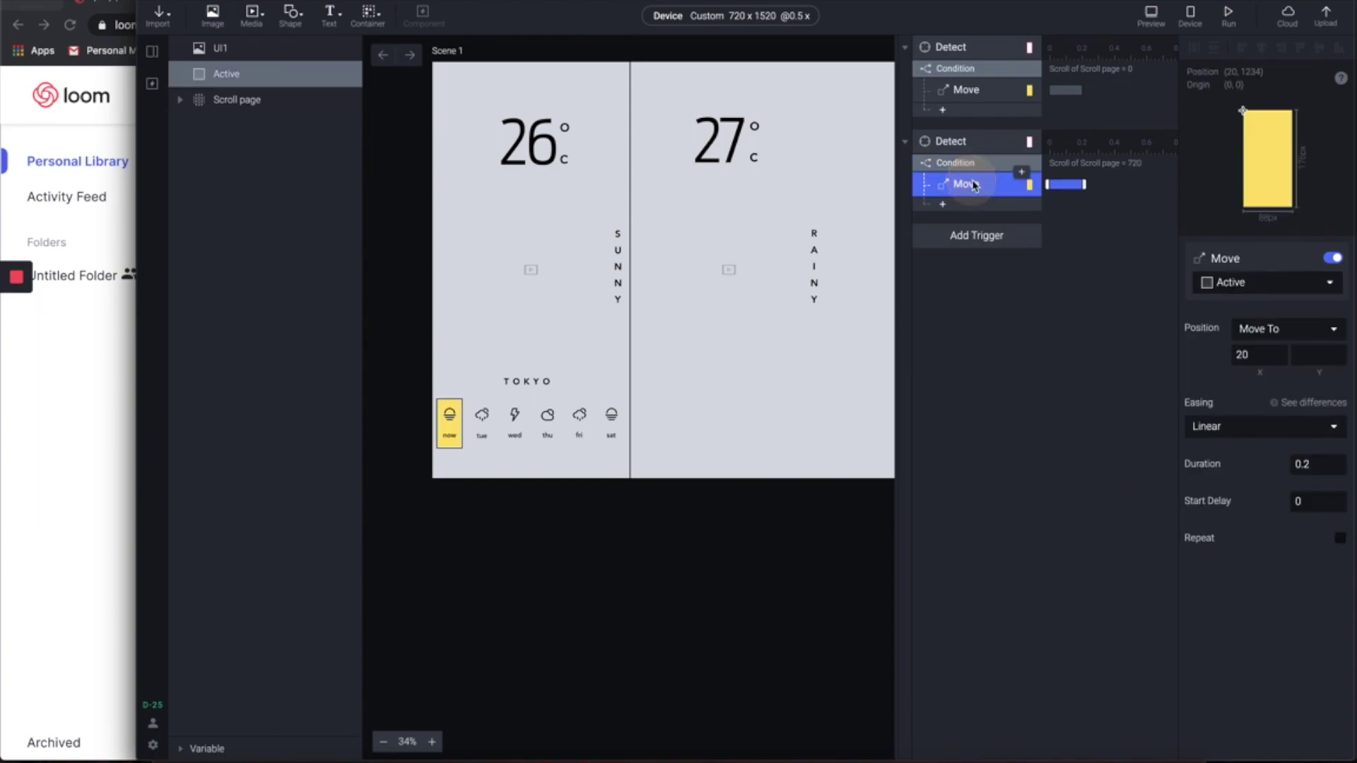
{"action": "left_click", "coordinate": [1257, 353]}
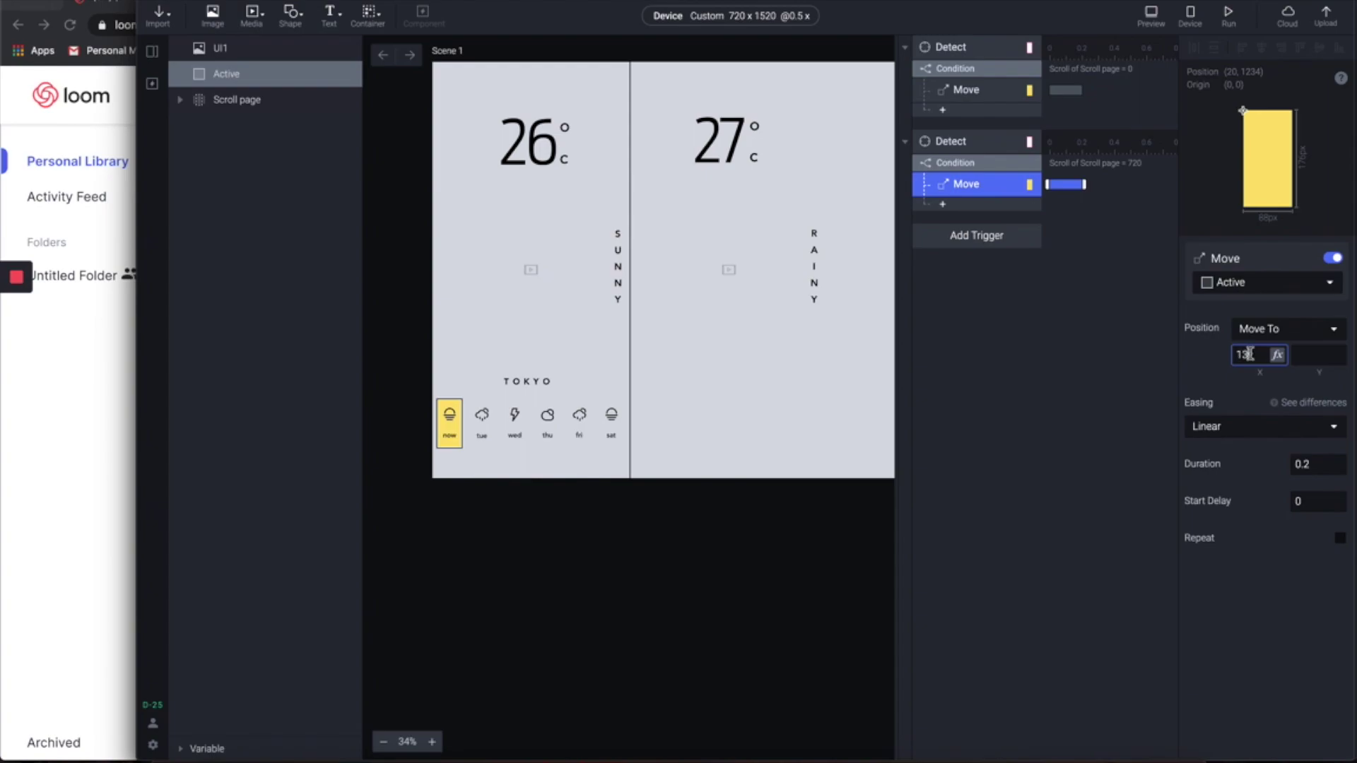
{"action": "type", "text": "130"}
- Duplicate the second Detect trigger and set the new copy's condition value to 1440
{"action": "left_click", "coordinate": [982, 142]}
{"action": "right_click", "coordinate": [984, 139]}
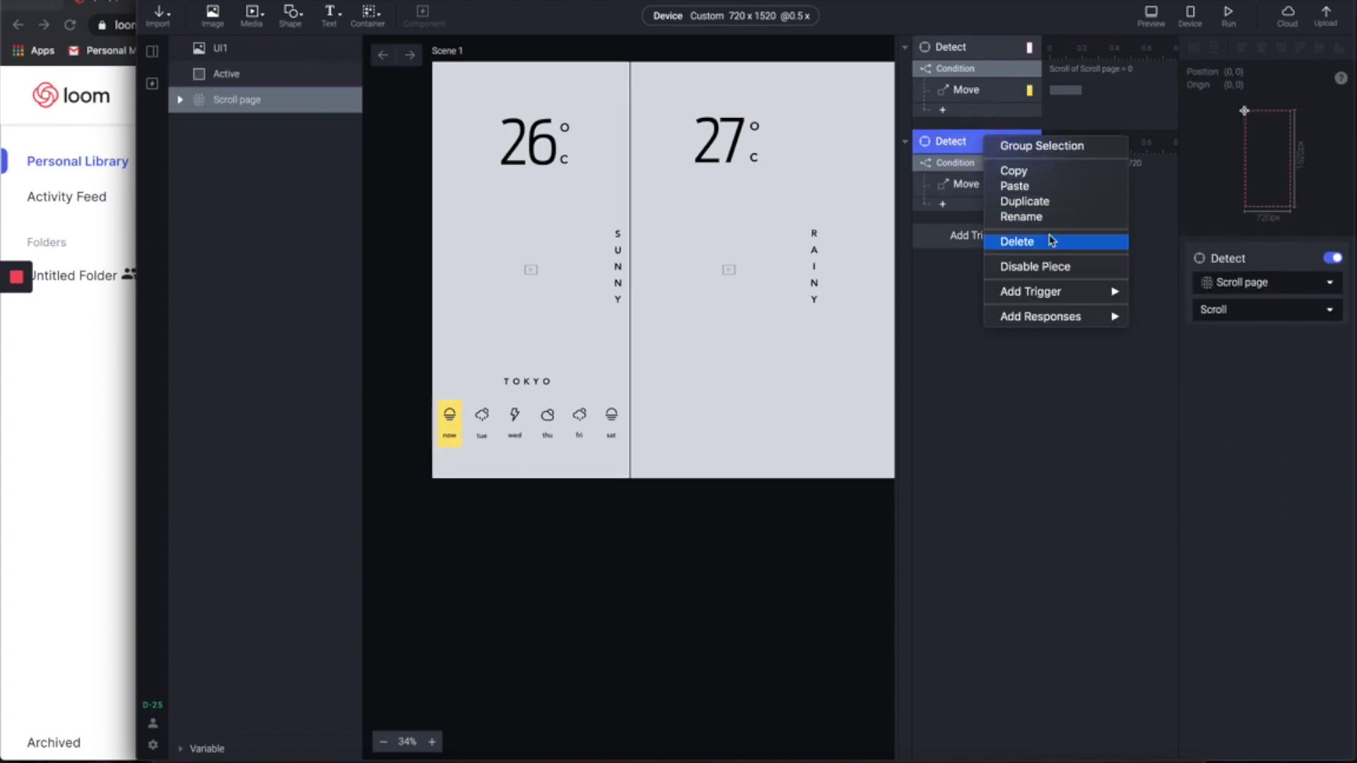
{"action": "left_click", "coordinate": [1032, 203]}
{"action": "left_click", "coordinate": [967, 258]}
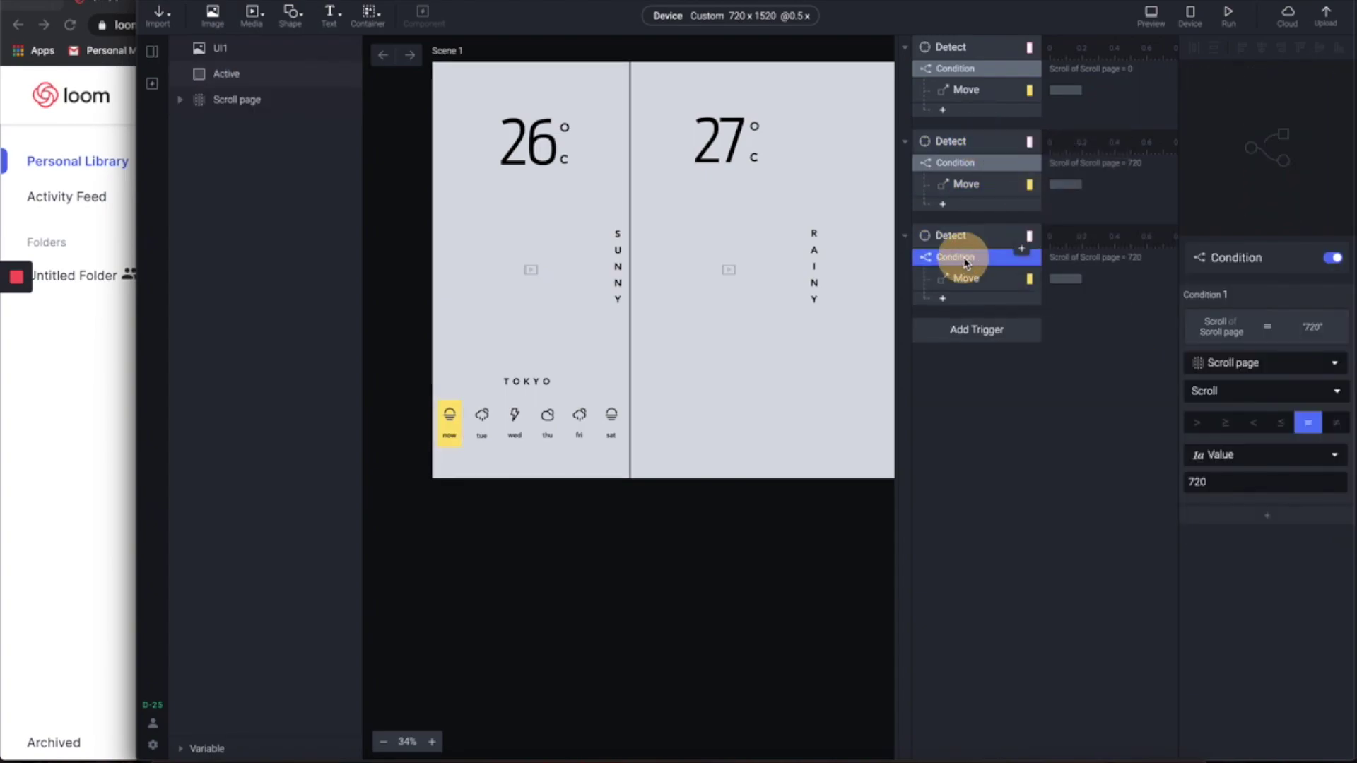
{"action": "double_click", "coordinate": [1199, 481]}
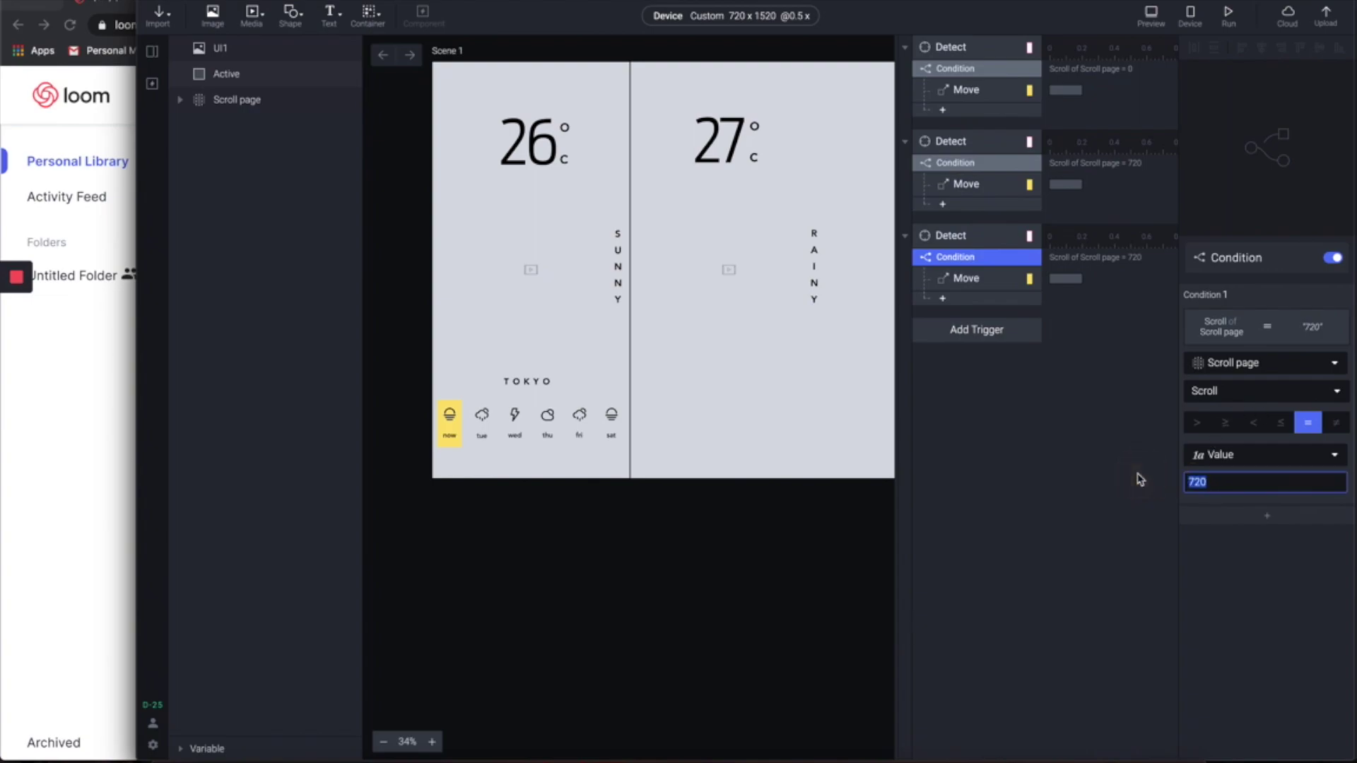
{"action": "type", "text": "1440"}
{"action": "left_click", "coordinate": [1053, 397]}
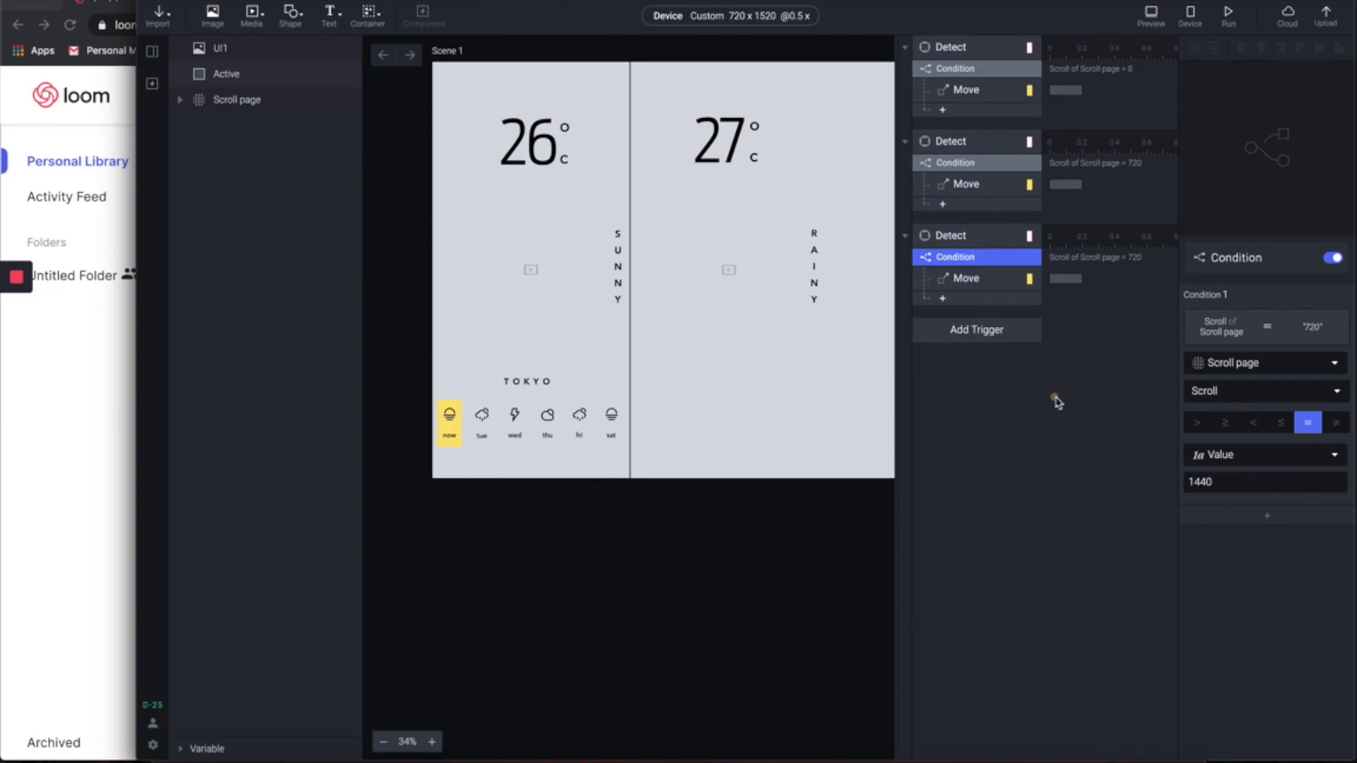
- Set the Move response under the 1440 condition to move Active to X 258
{"action": "left_click", "coordinate": [987, 278]}
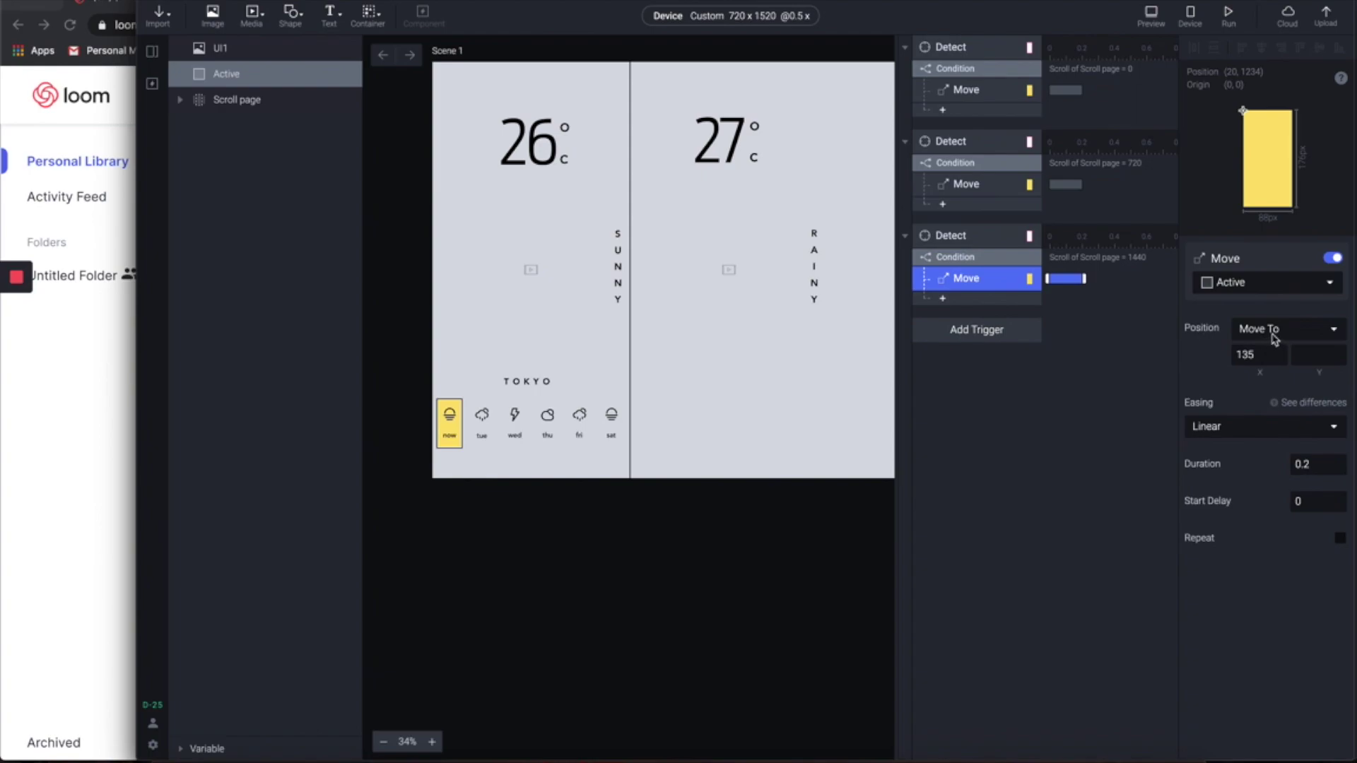
{"action": "left_click_drag", "start_coordinate": [1251, 354], "coordinate": [1170, 349]}
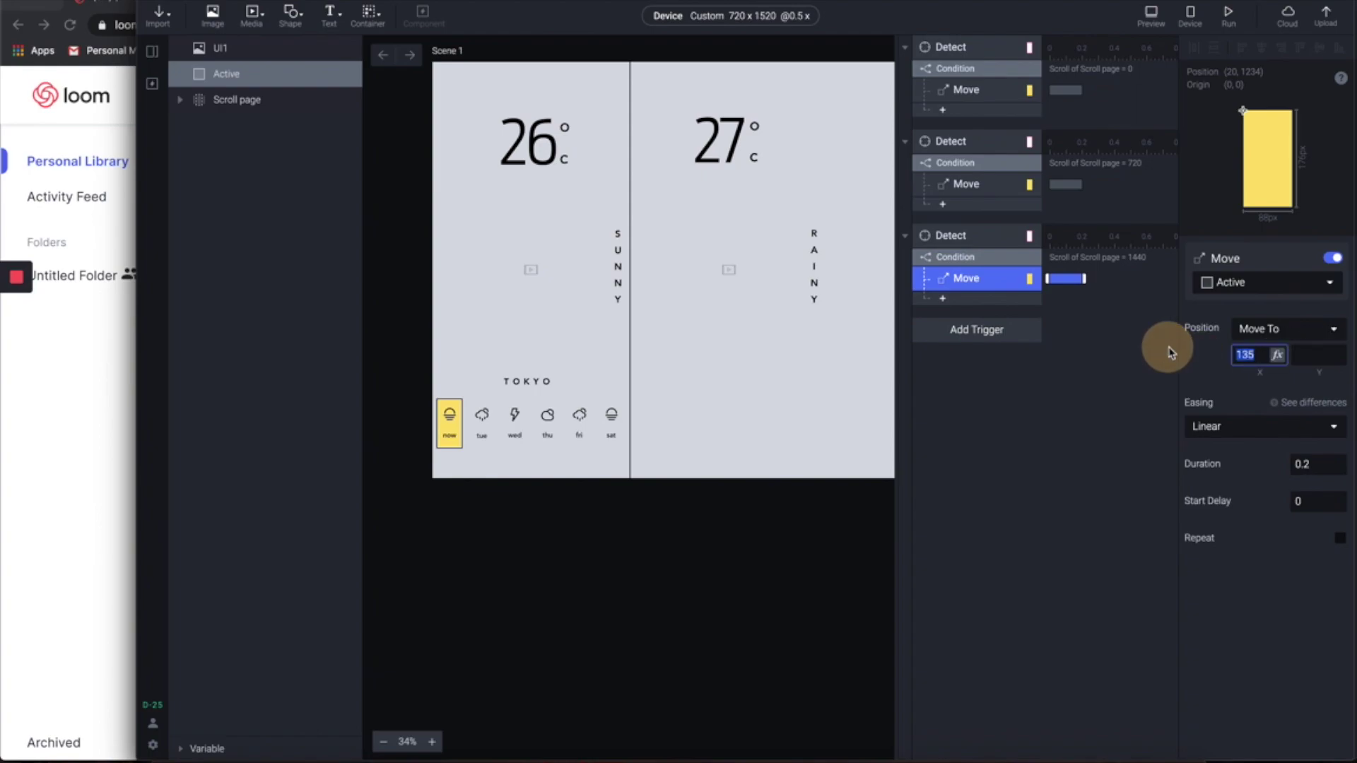
{"action": "type", "text": "258"}
{"action": "key", "text": "Return"}
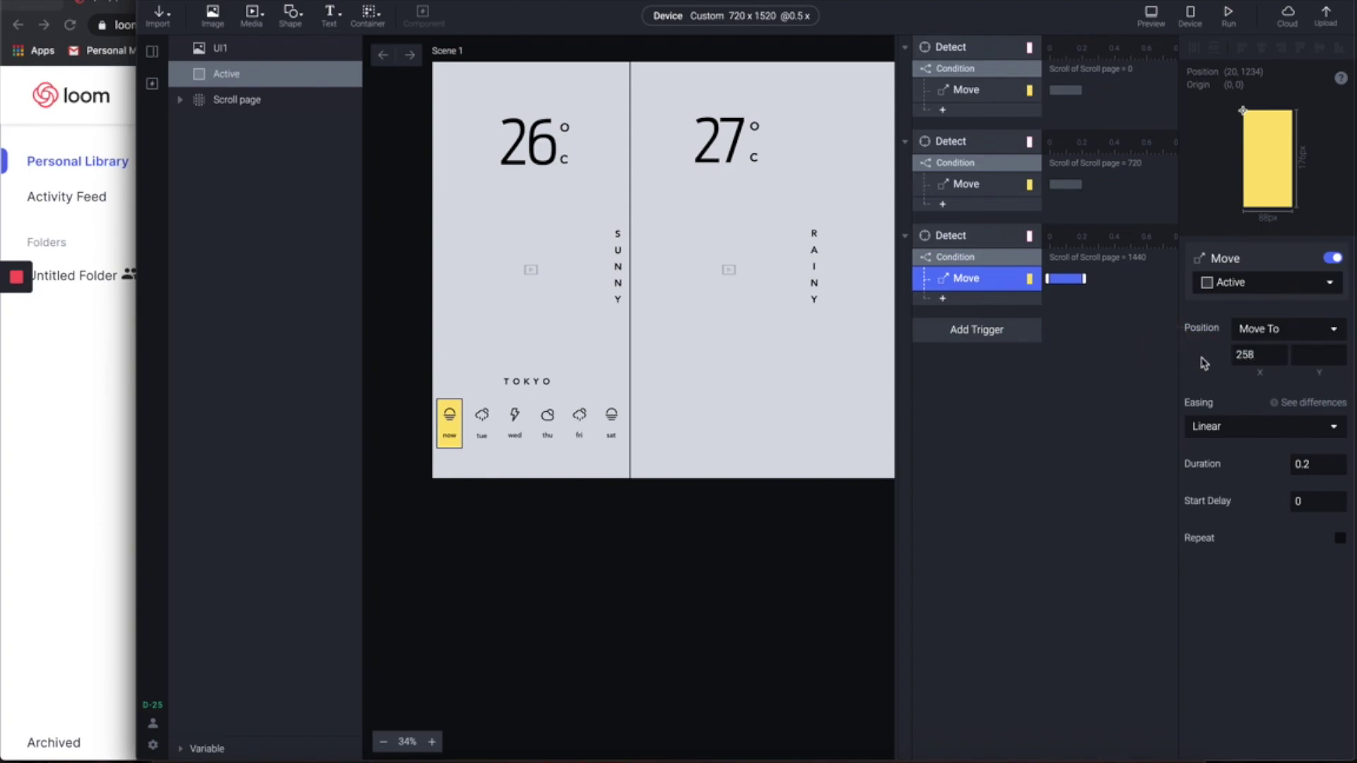
{"action": "left_click", "coordinate": [1078, 347]}
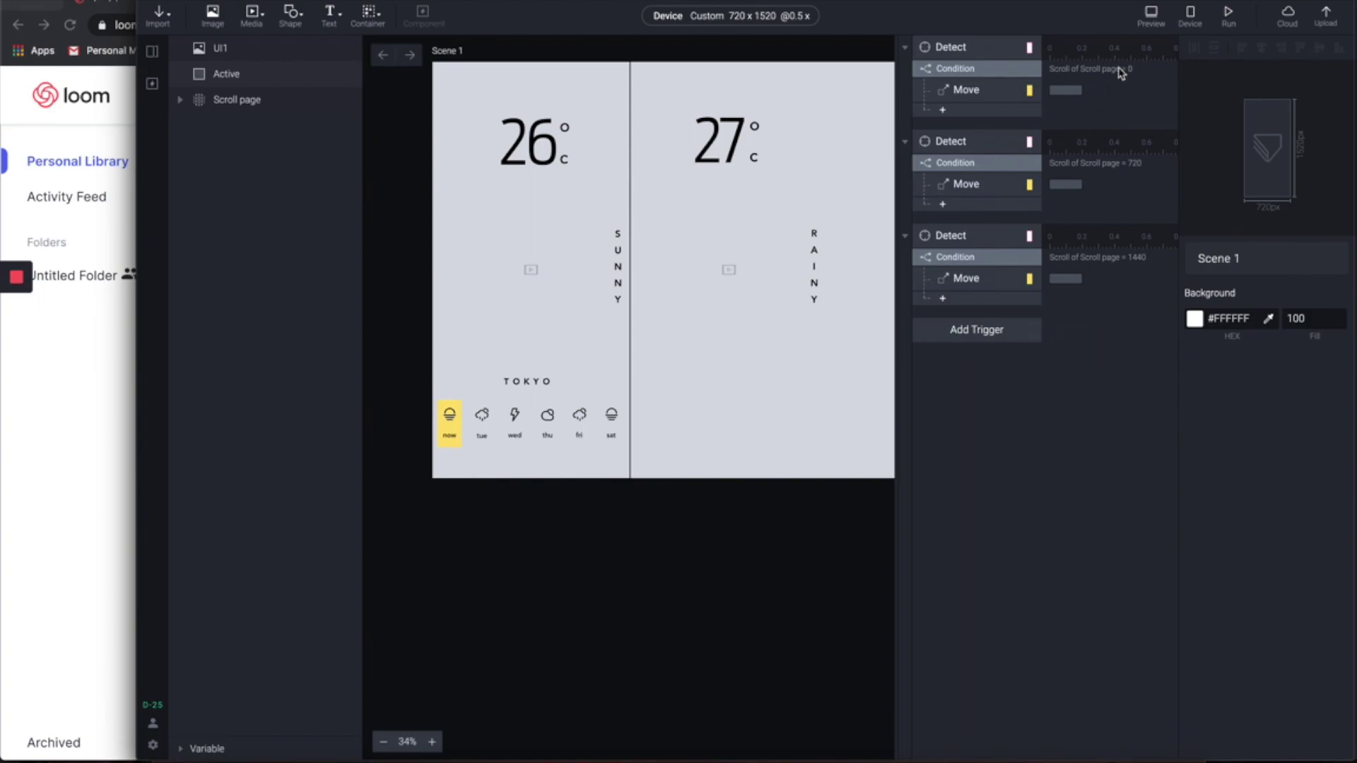
- Preview the prototype, swiping through to the thunder page and back to sunny to check the yellow highlight's movement
{"action": "left_click", "coordinate": [1152, 13]}
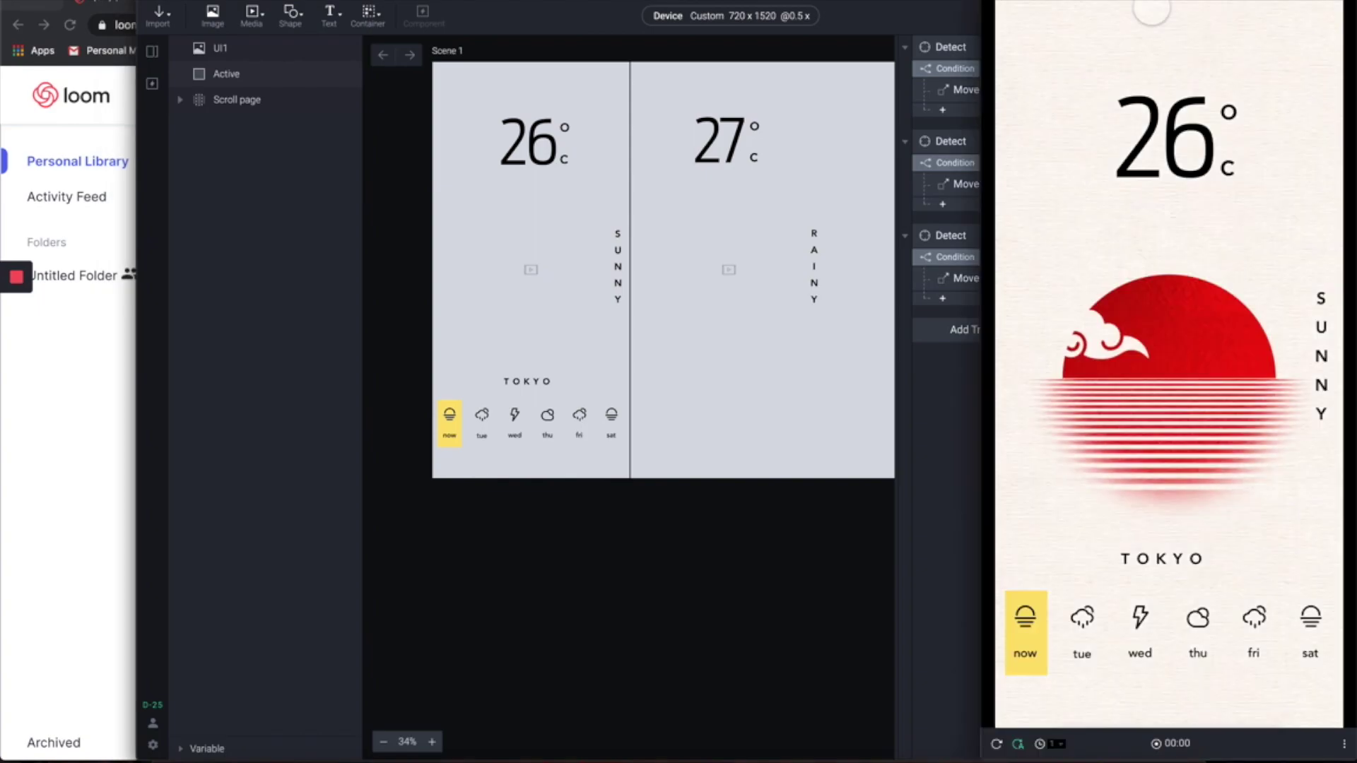
{"action": "left_click_drag", "start_coordinate": [1250, 280], "coordinate": [972, 283]}
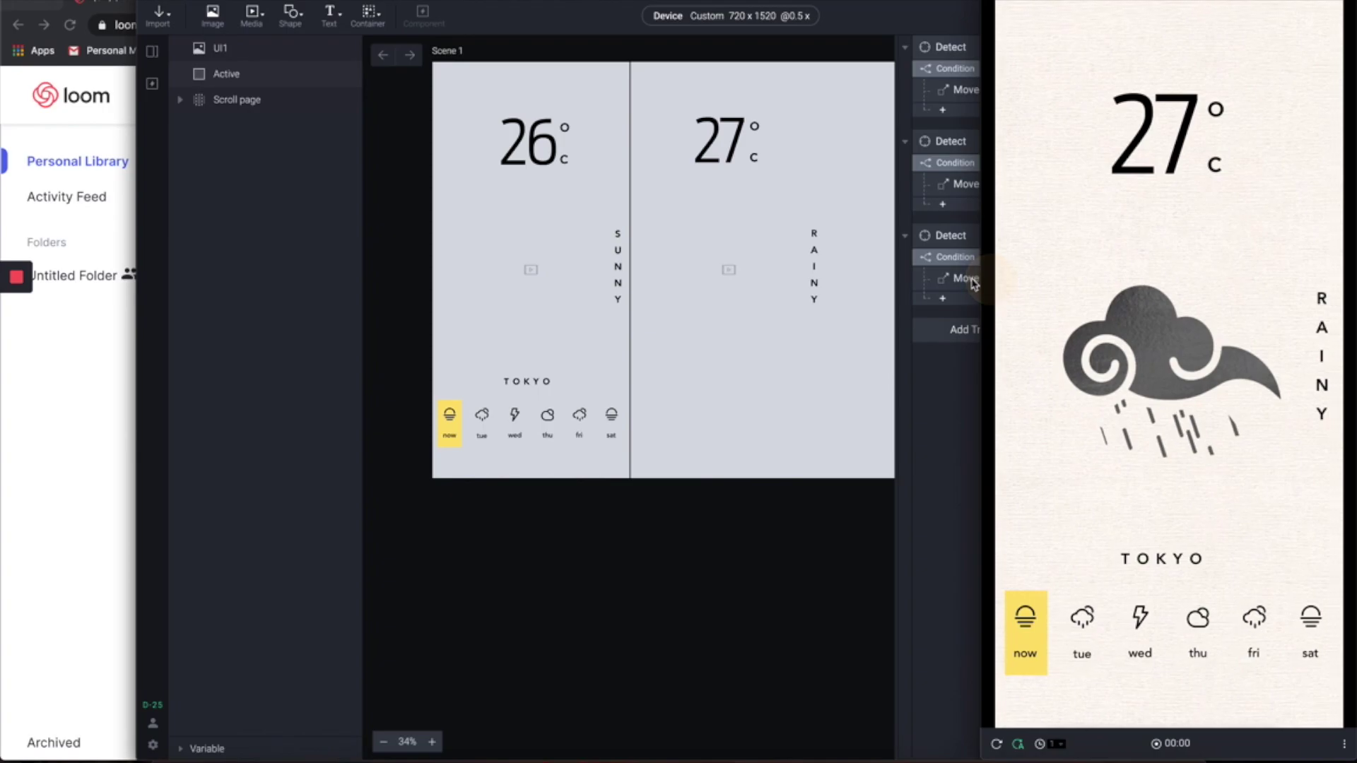
{"action": "left_click_drag", "start_coordinate": [1303, 280], "coordinate": [1058, 282]}
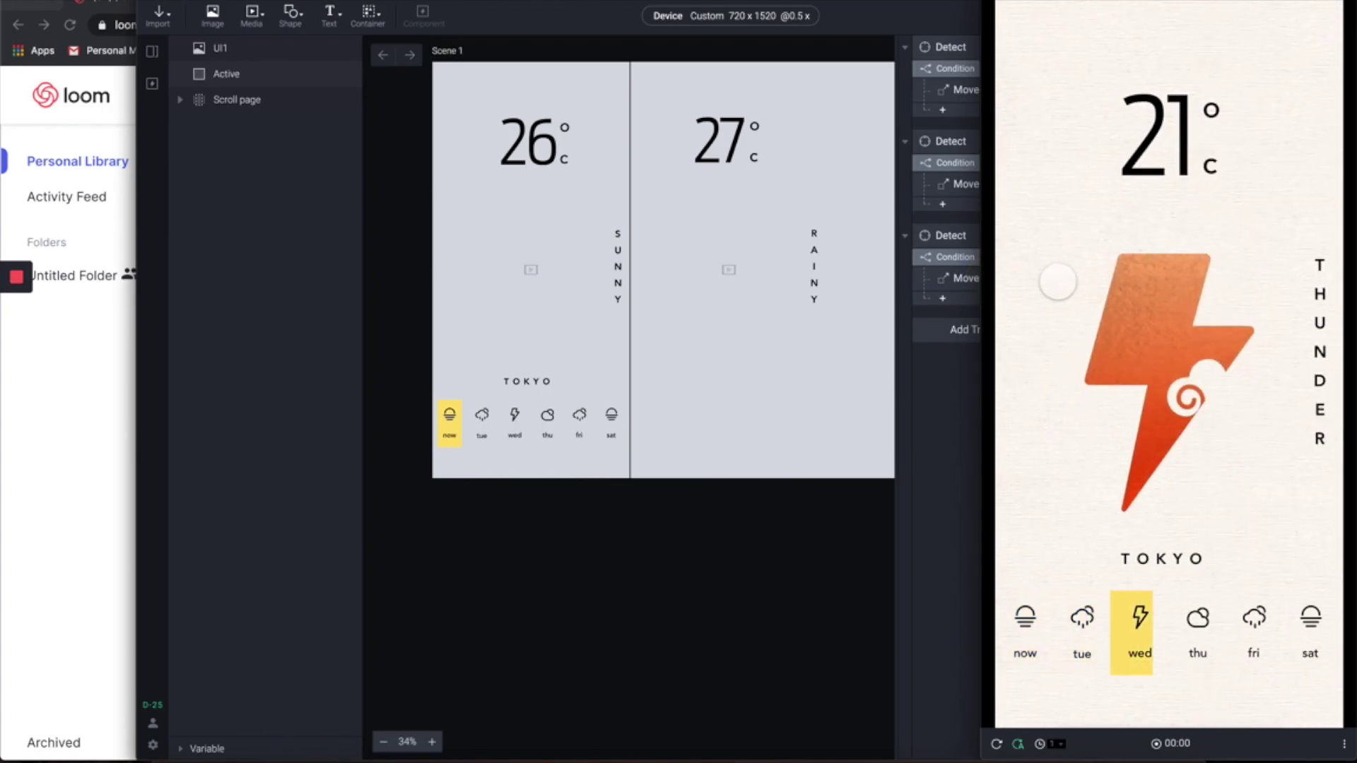
{"action": "left_click_drag", "start_coordinate": [1156, 300], "coordinate": [1312, 294]}
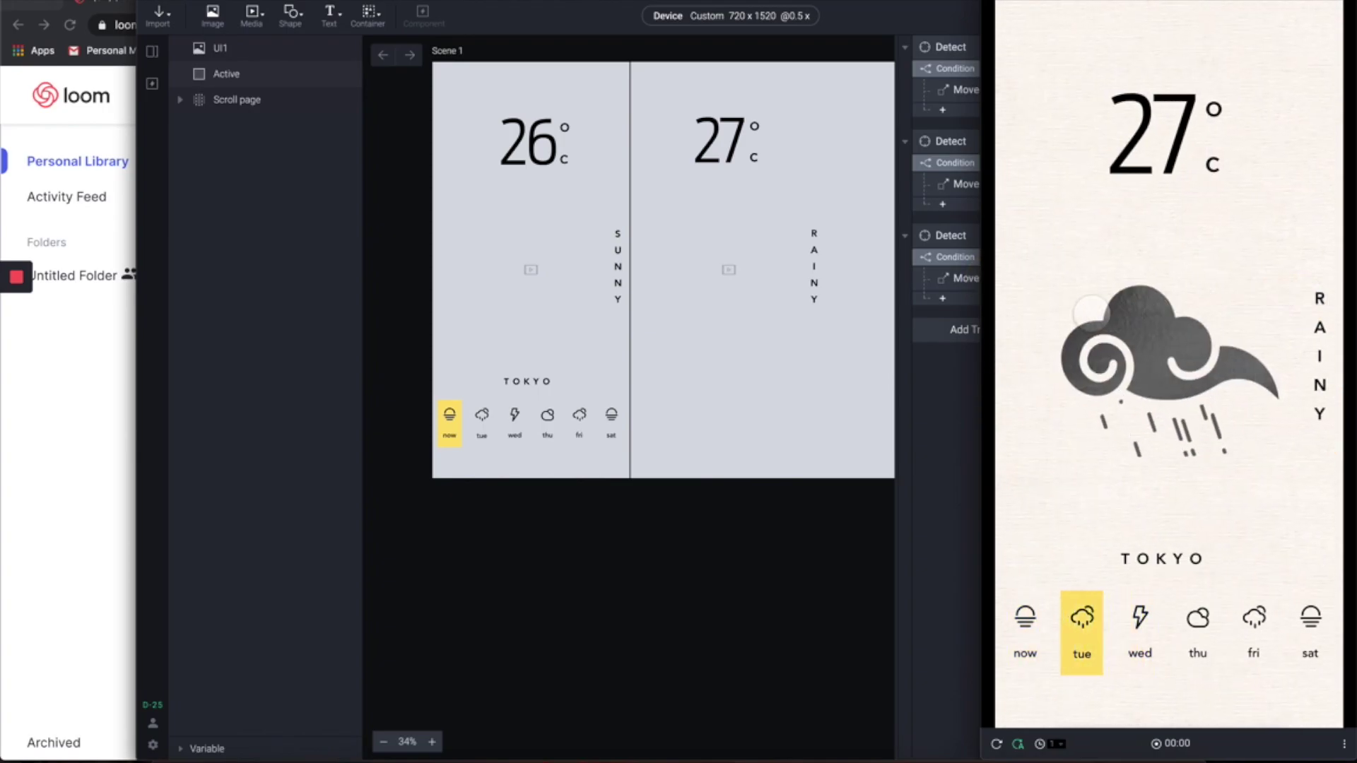
{"action": "left_click_drag", "start_coordinate": [1102, 304], "coordinate": [1250, 305]}
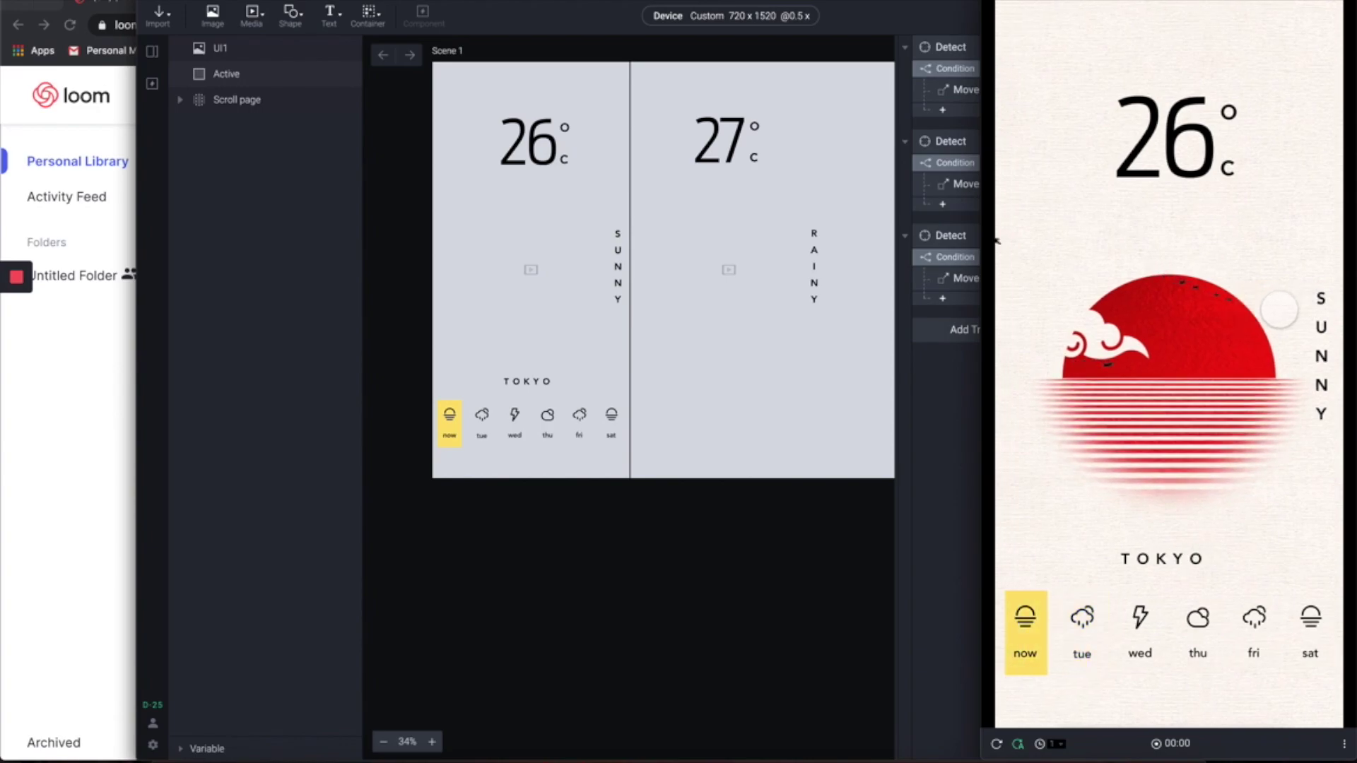
{"action": "left_click", "coordinate": [841, 387]}
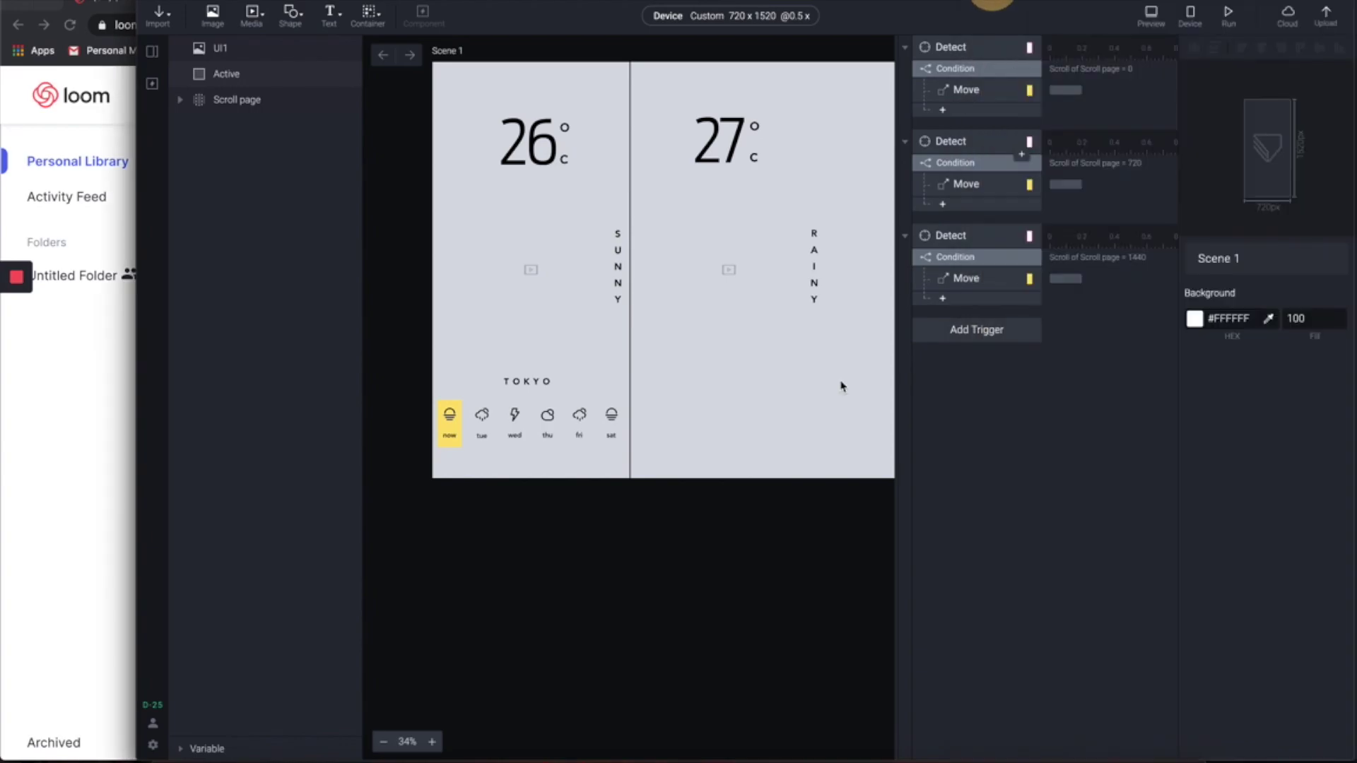